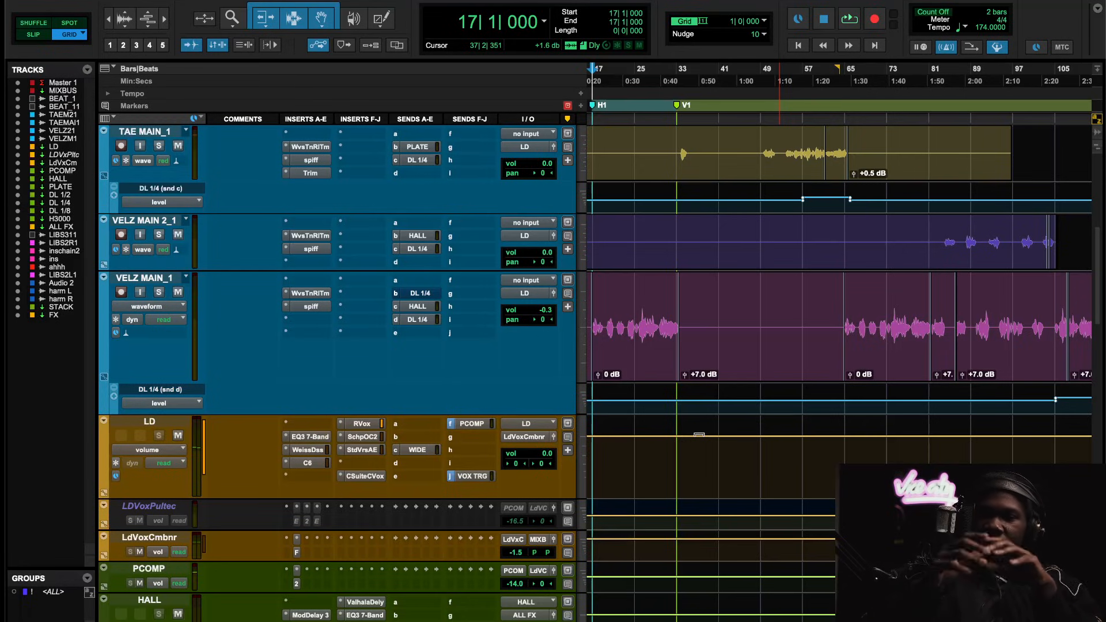
# Deactivate the PugChld670, API 2500, SSLComp and 33609 C inserts on the MIXBUS track
pyautogui.scroll(5, 674, 342)
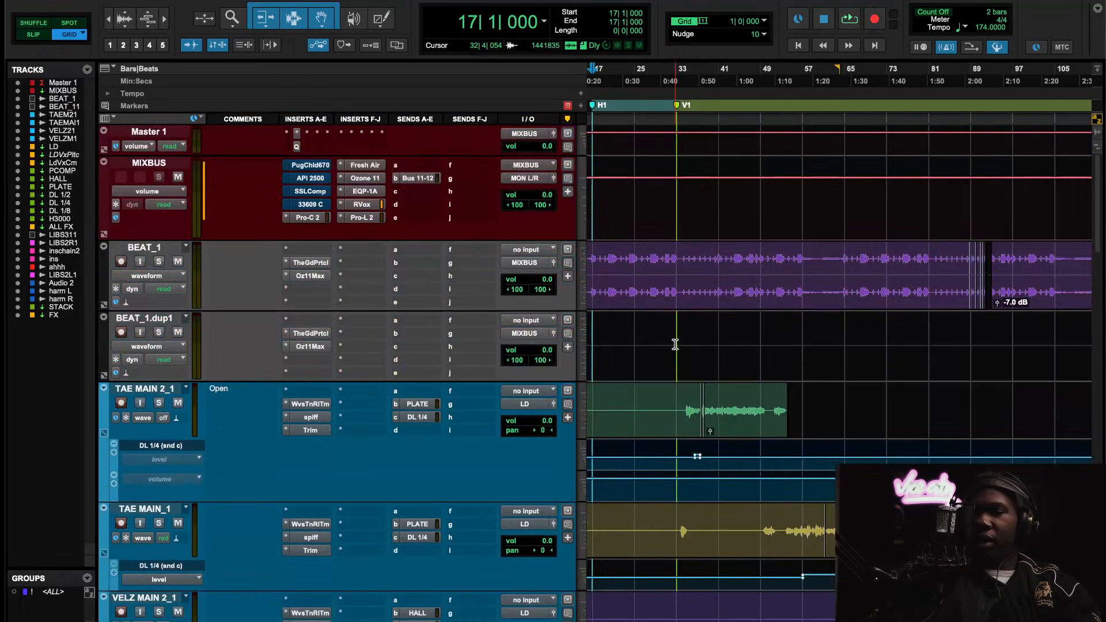
pyautogui.keyDown('ctrl'); pyautogui.keyDown('super'); pyautogui.click(307, 204); pyautogui.keyUp('super'); pyautogui.keyUp('ctrl')
pyautogui.keyDown('ctrl'); pyautogui.keyDown('super'); pyautogui.click(307, 191); pyautogui.keyUp('super'); pyautogui.keyUp('ctrl')
pyautogui.keyDown('ctrl'); pyautogui.keyDown('super'); pyautogui.click(307, 178); pyautogui.keyUp('super'); pyautogui.keyUp('ctrl')
pyautogui.keyDown('ctrl'); pyautogui.keyDown('super'); pyautogui.click(307, 165); pyautogui.keyUp('super'); pyautogui.keyUp('ctrl')
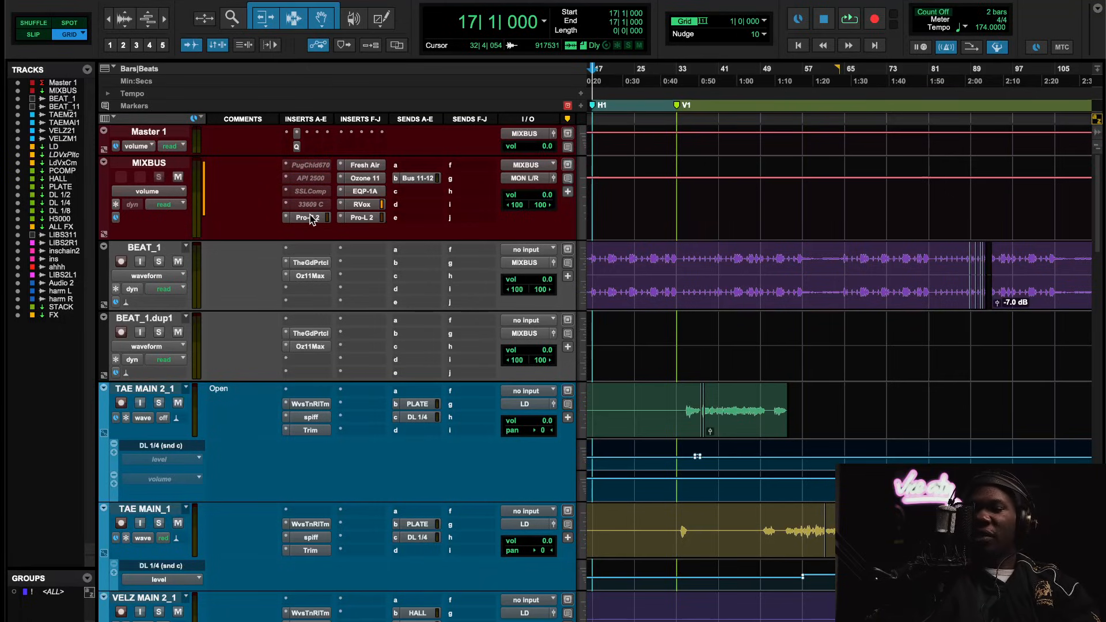
# Remove the 33609 C insert from MIXBUS and move Pro-C 2 up into its slot
pyautogui.click(286, 205)
pyautogui.click(321, 115)
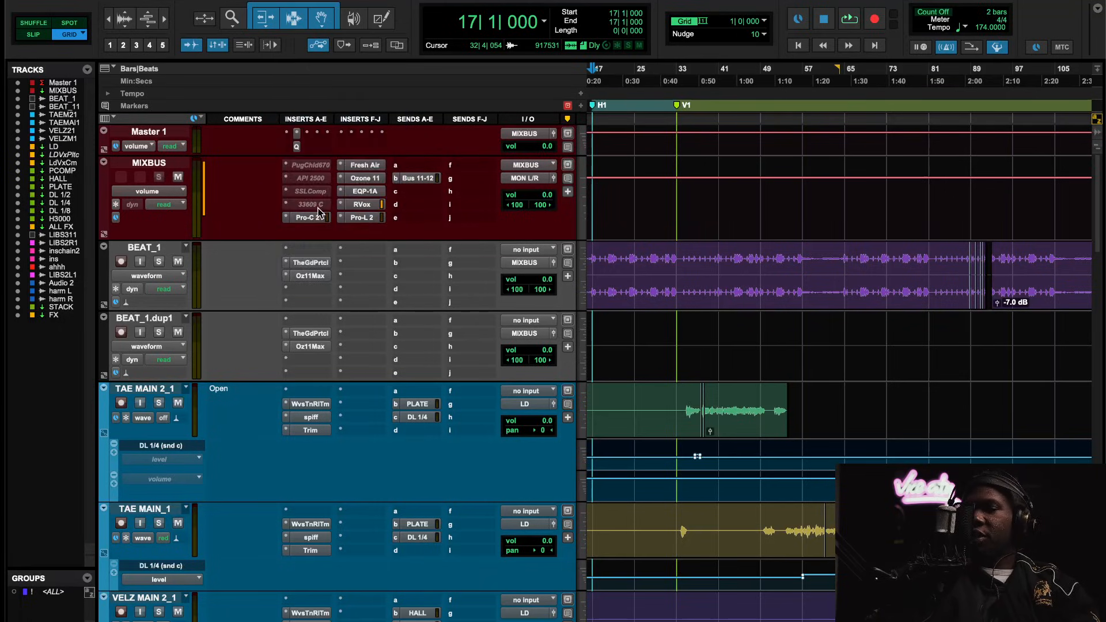
pyautogui.moveTo(311, 221); pyautogui.dragTo(319, 205)
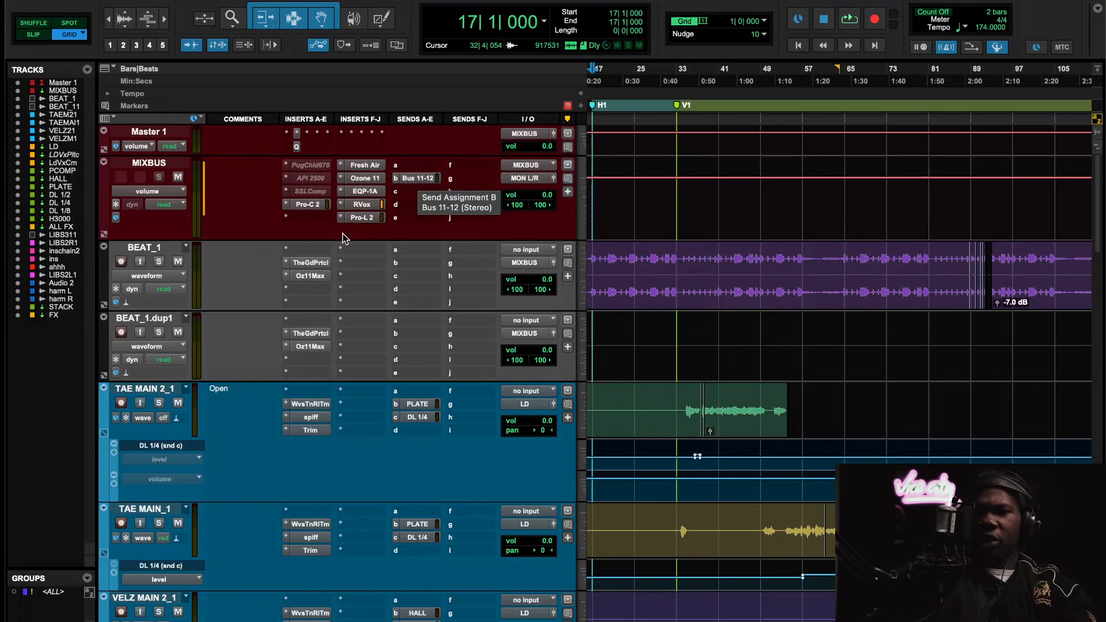
# Insert Decapitator (stereo) in the empty slot below Pro-C 2 on MIXBUS and close its window
pyautogui.click(319, 218)
pyautogui.click(338, 156)
pyautogui.write('deca')
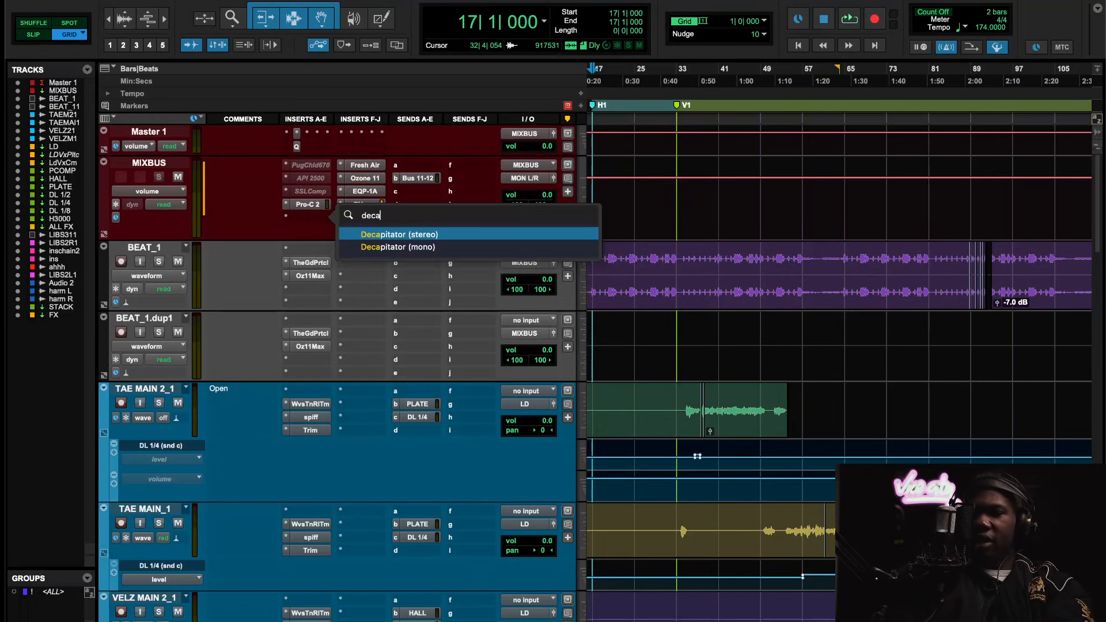
pyautogui.press('Return')
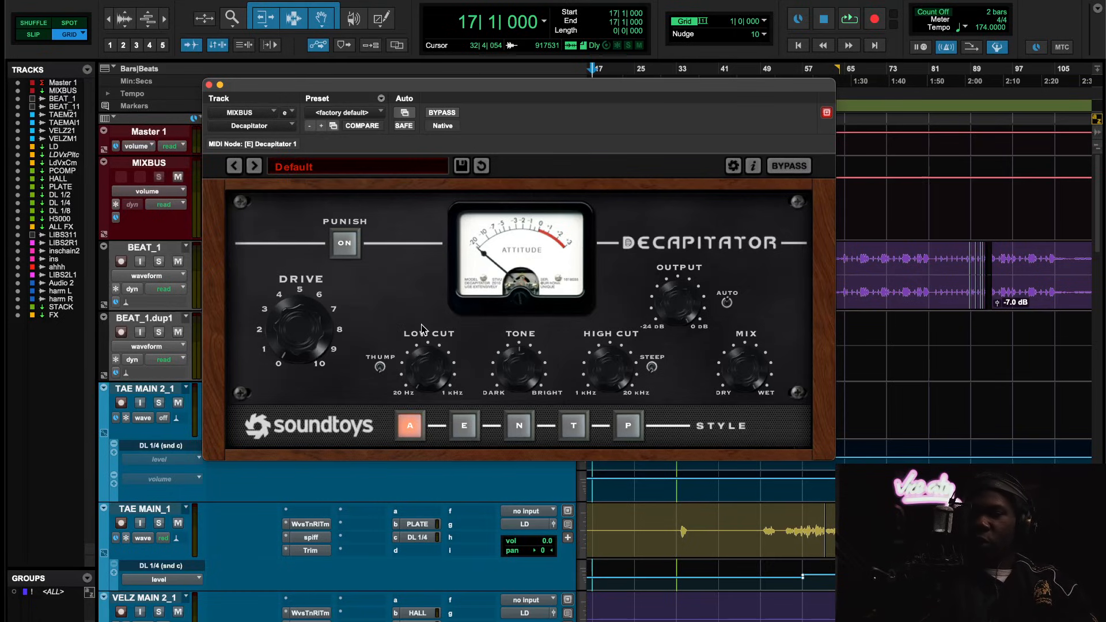
pyautogui.click(209, 85)
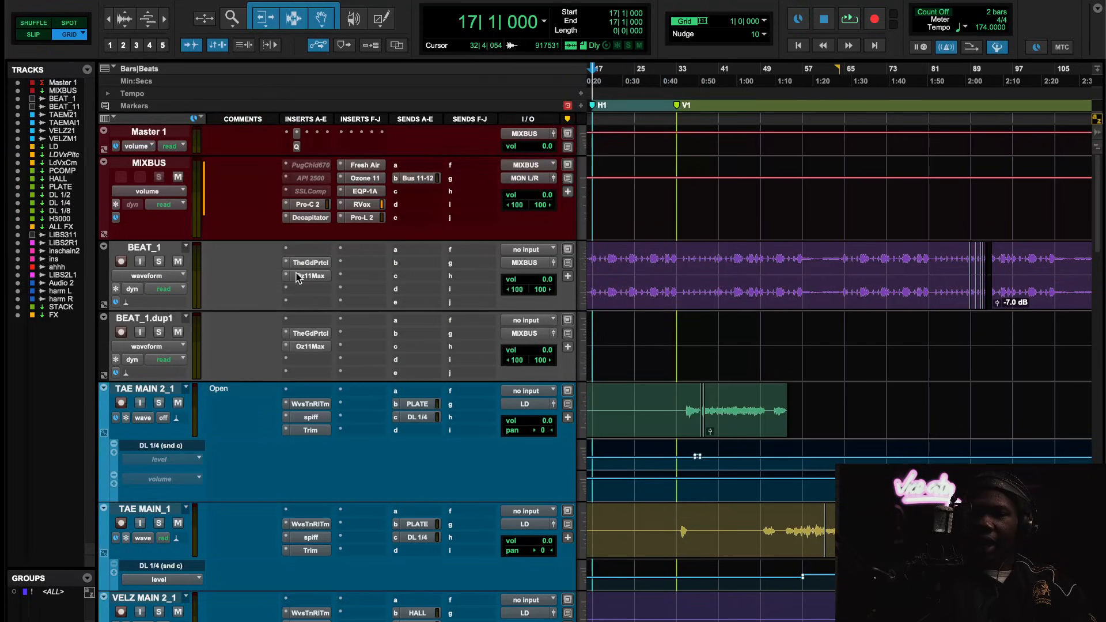
# Insert Kramer Tape (stereo) below Oz11Max on the BEAT_1 track
pyautogui.click(320, 288)
pyautogui.click(320, 231)
pyautogui.write('aph')
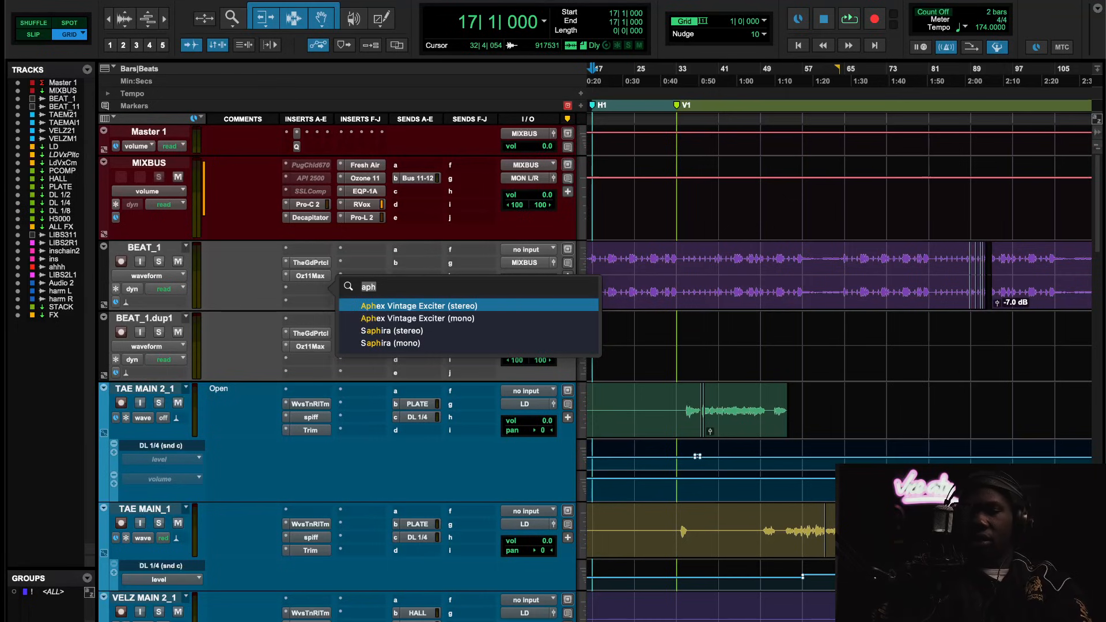
pyautogui.write('kram')
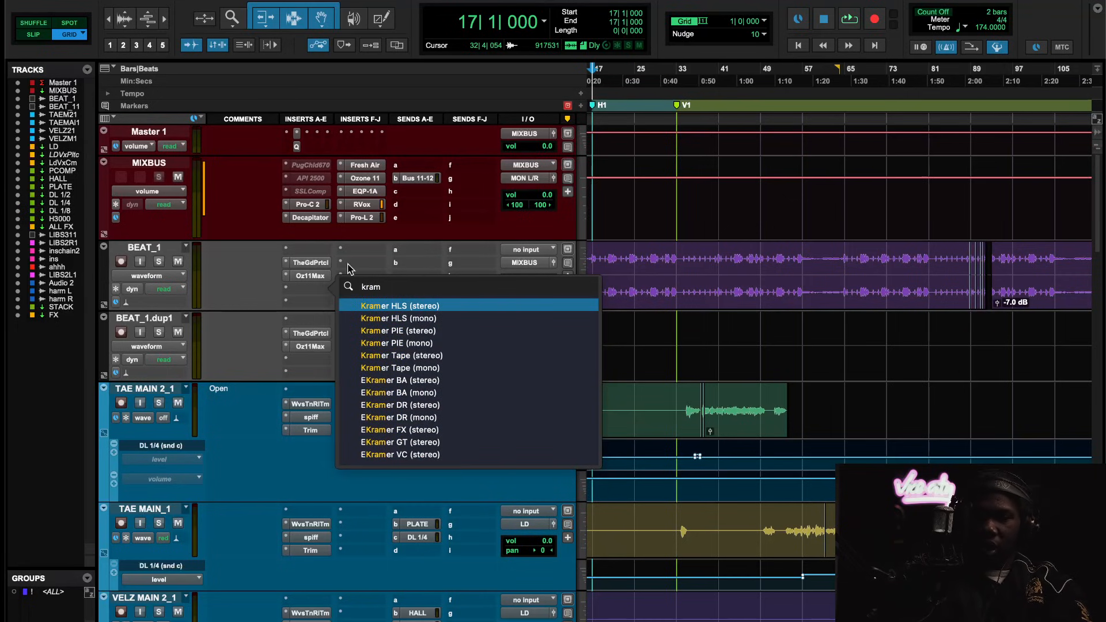
pyautogui.click(401, 356)
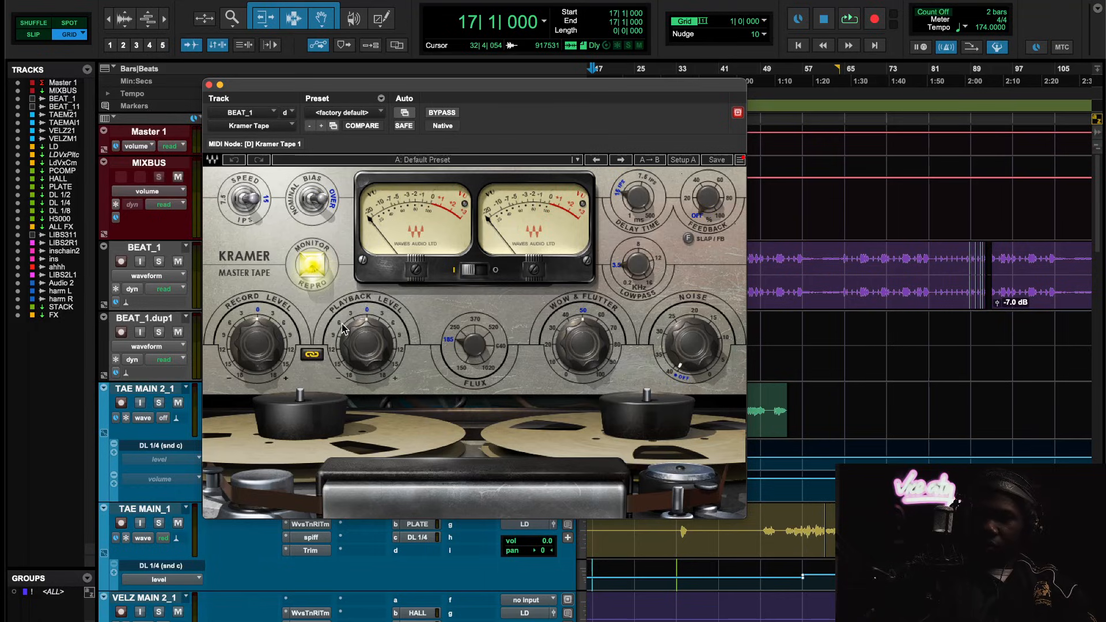
# Set Kramer Tape's bias to Nominal, lower its record level to about -9, and close the plug-in window
pyautogui.moveTo(325, 202); pyautogui.dragTo(294, 208)
pyautogui.moveTo(269, 345); pyautogui.dragTo(270, 395)
pyautogui.click(208, 85)
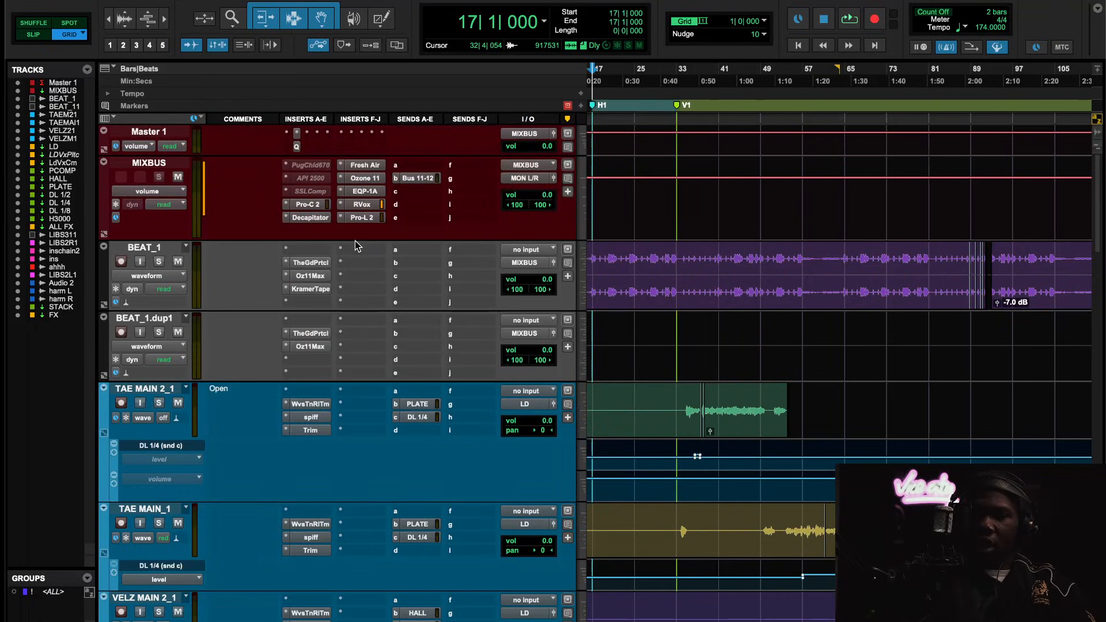
# Remove the SSLComp insert from MIXBUS and move Pro-C 2 and Decapitator up one slot each
pyautogui.click(300, 192)
pyautogui.click(313, 104)
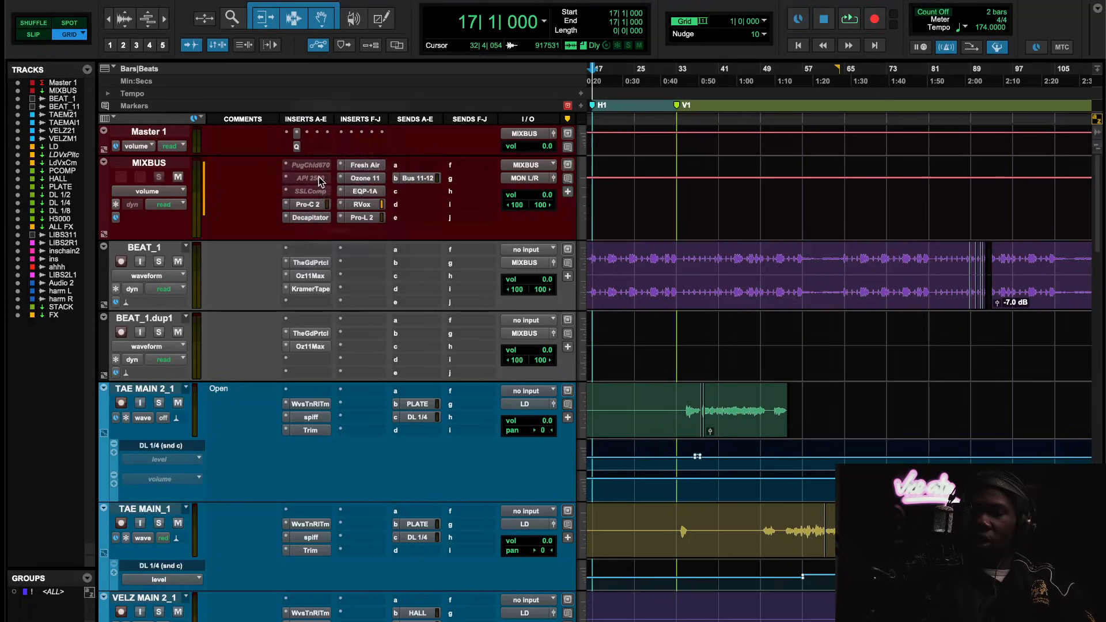
pyautogui.moveTo(312, 206); pyautogui.dragTo(311, 200)
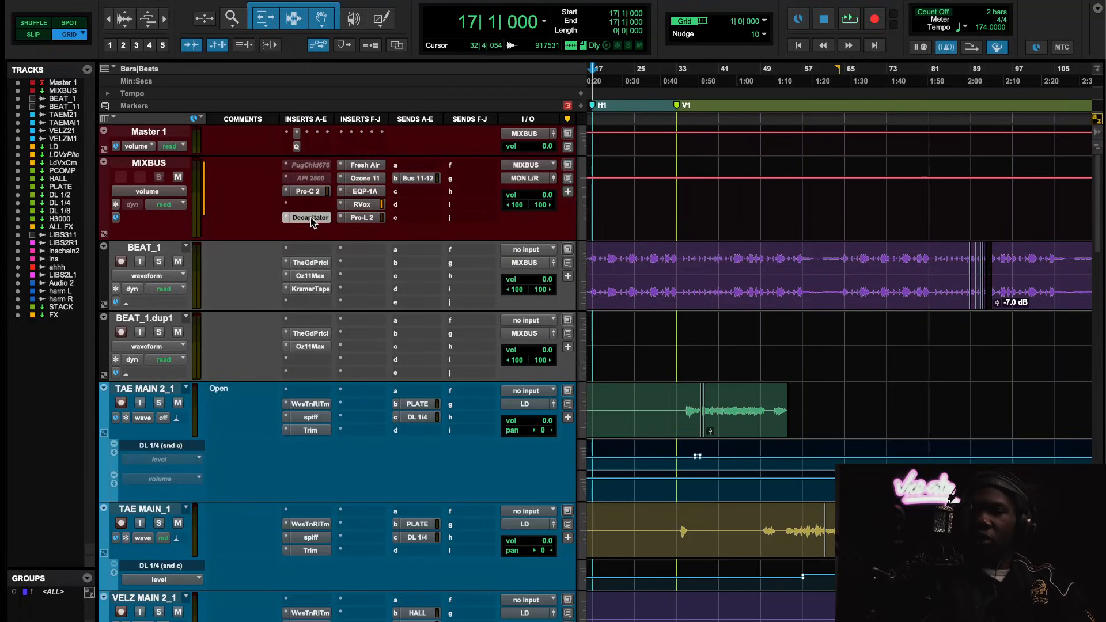
# Deactivate Kramer Tape on BEAT_1 and slightly raise the drive of Decapitator on MIXBUS during playback
pyautogui.keyDown('super'); pyautogui.click(314, 289); pyautogui.keyUp('super')
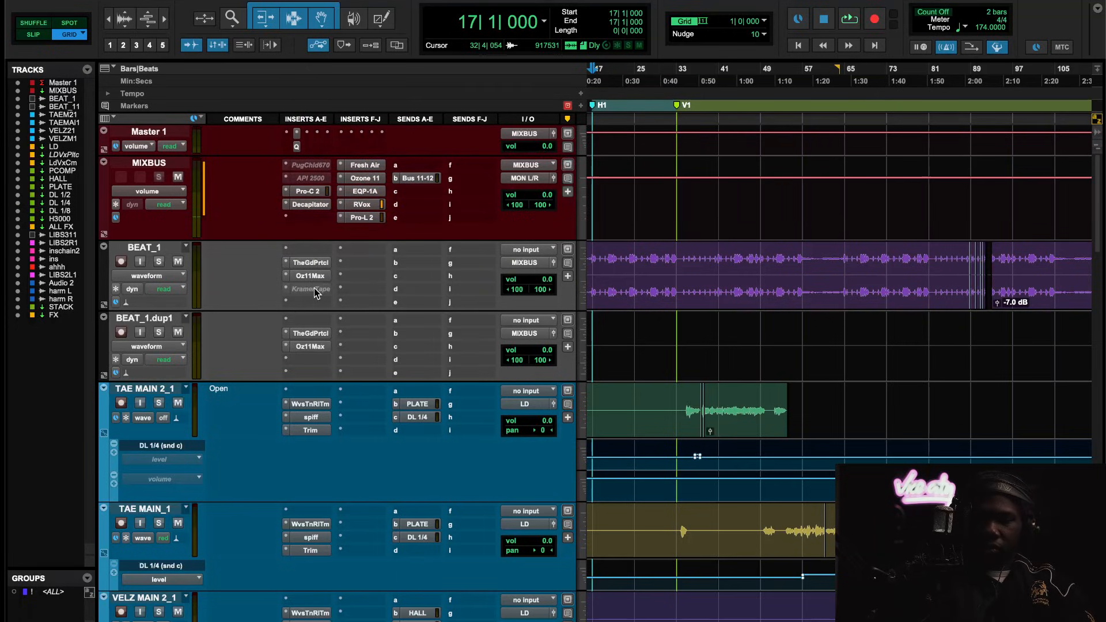
pyautogui.press('space')
pyautogui.click(315, 204)
pyautogui.click(348, 113)
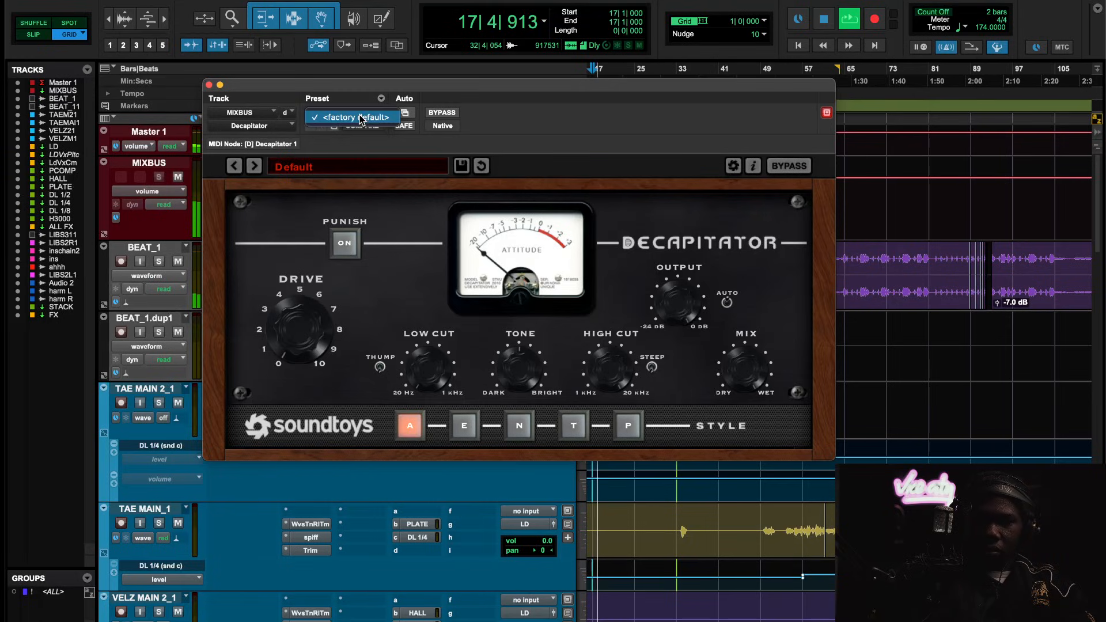
pyautogui.click(359, 116)
pyautogui.moveTo(292, 325); pyautogui.dragTo(293, 313)
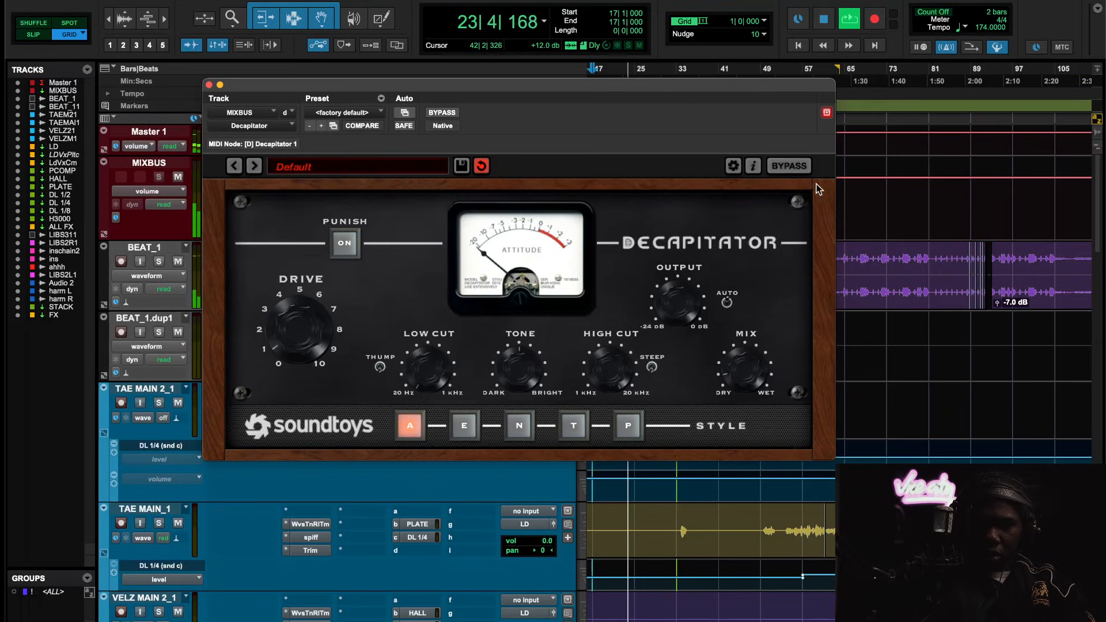
# Compare the mix with Decapitator bypassed and engaged, stop playback, close the plug-in window and leave Decapitator deactivated on MIXBUS
pyautogui.click(785, 169)
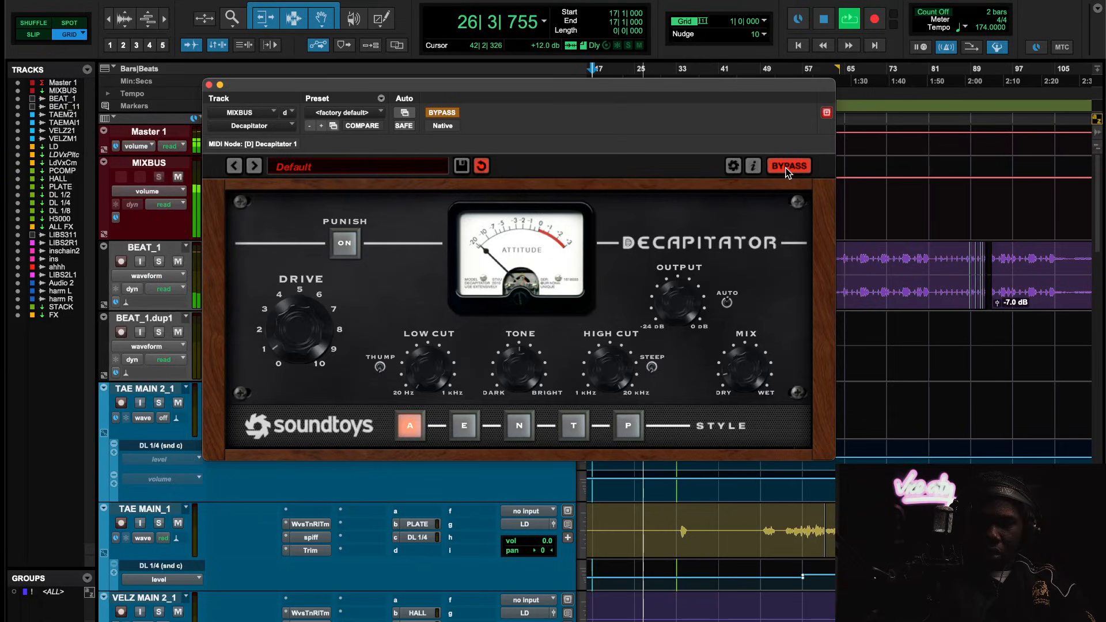
pyautogui.click(786, 171)
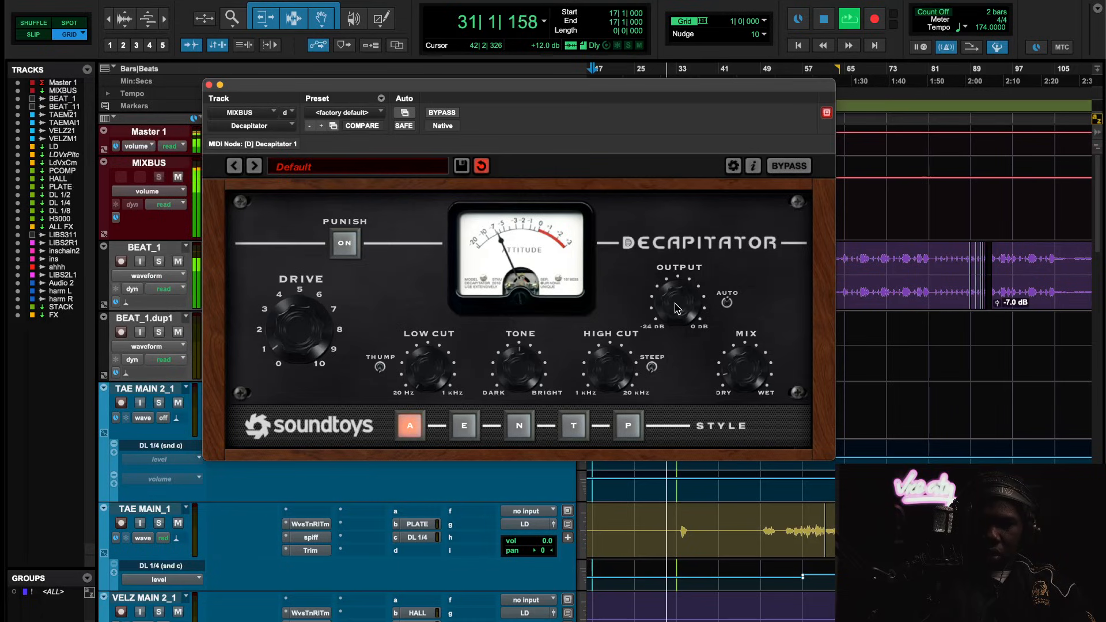
pyautogui.click(779, 164)
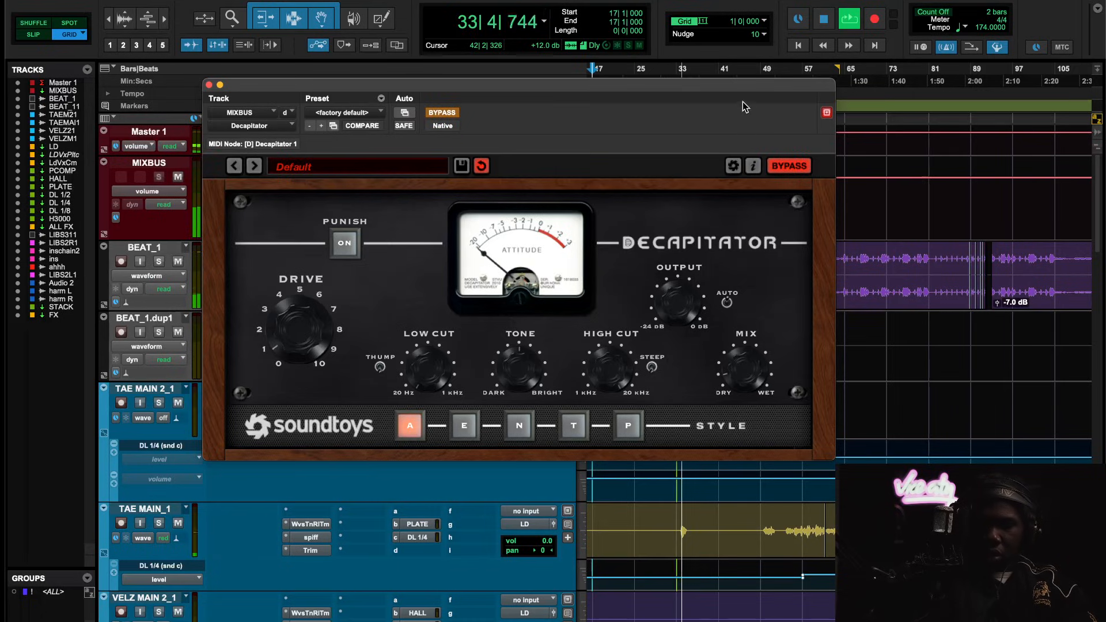
pyautogui.click(789, 166)
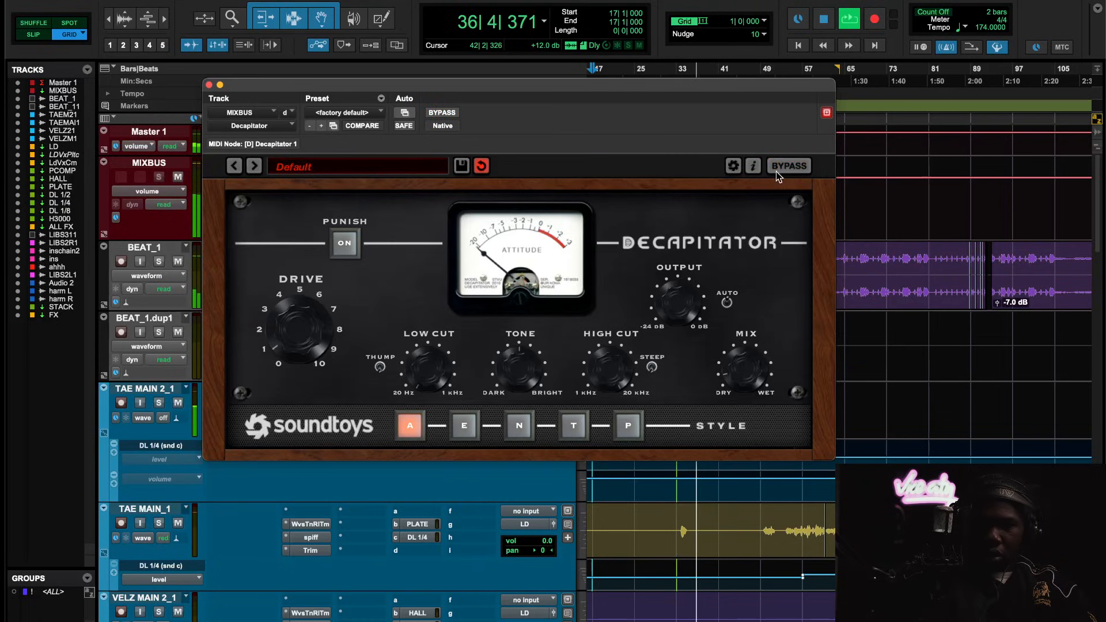
pyautogui.click(780, 168)
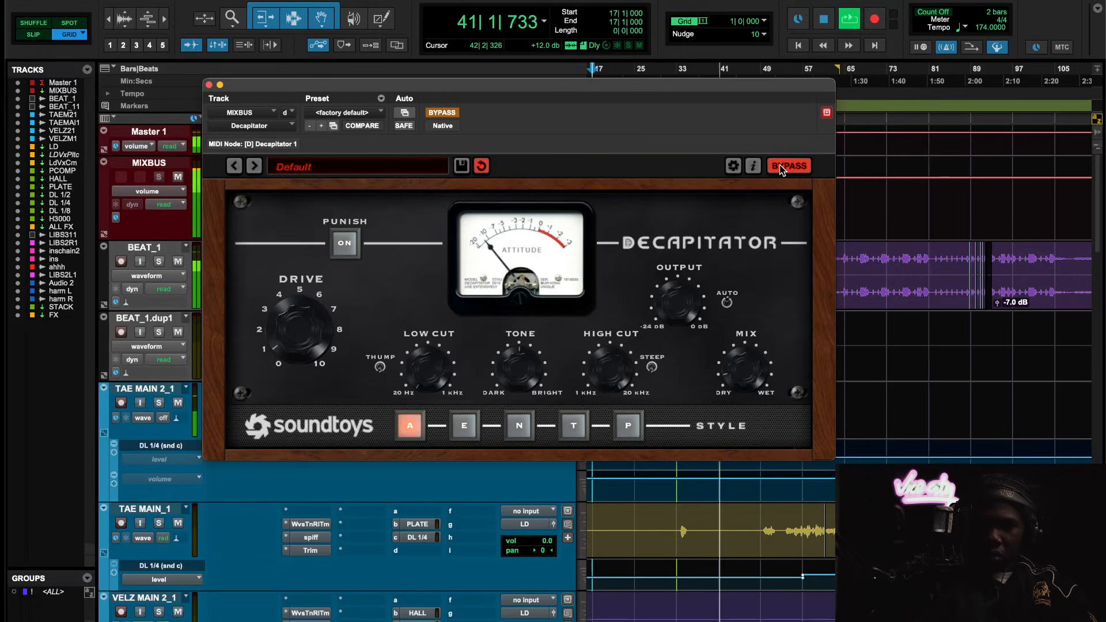
pyautogui.click(780, 168)
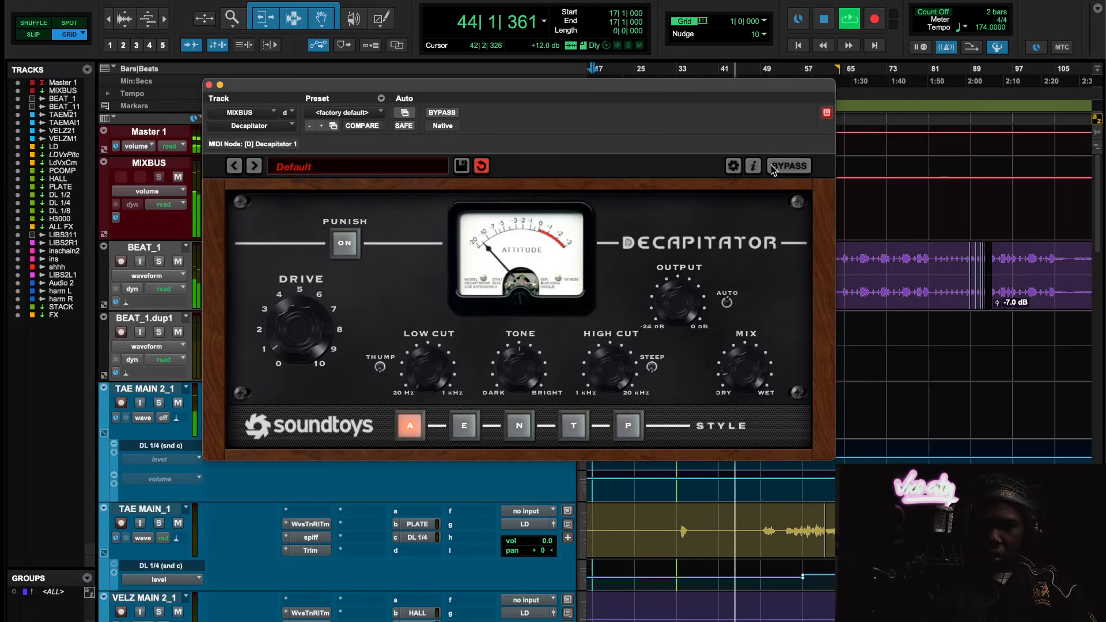
pyautogui.press('space')
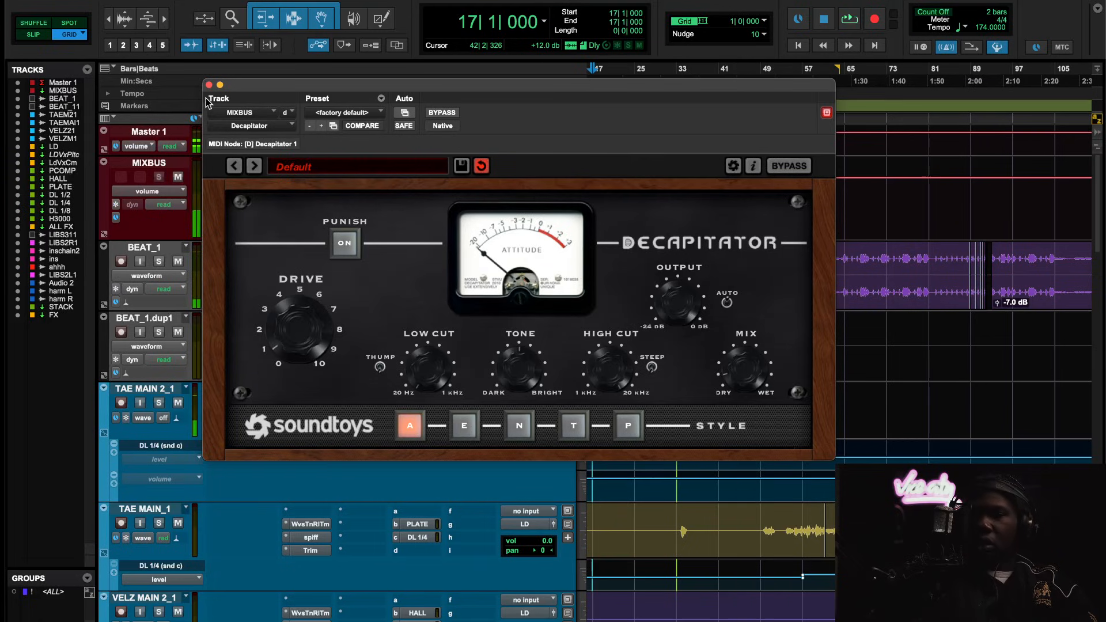
pyautogui.click(209, 85)
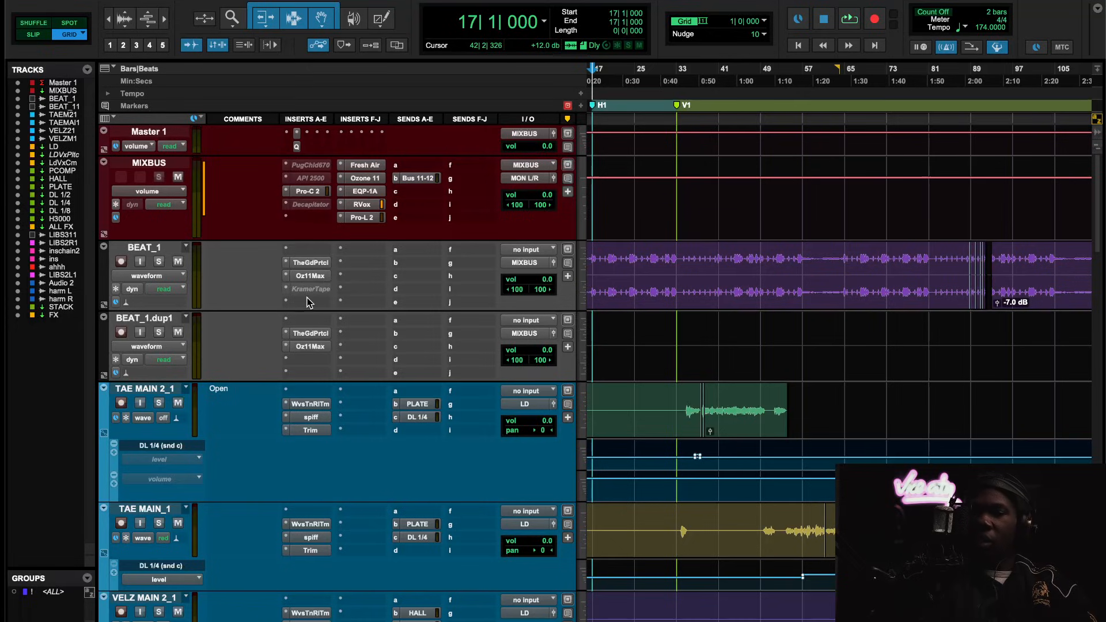
# Move Kramer Tape from BEAT_1 to the slot below Decapitator on MIXBUS, activate it and open its window
pyautogui.moveTo(308, 288); pyautogui.dragTo(311, 220)
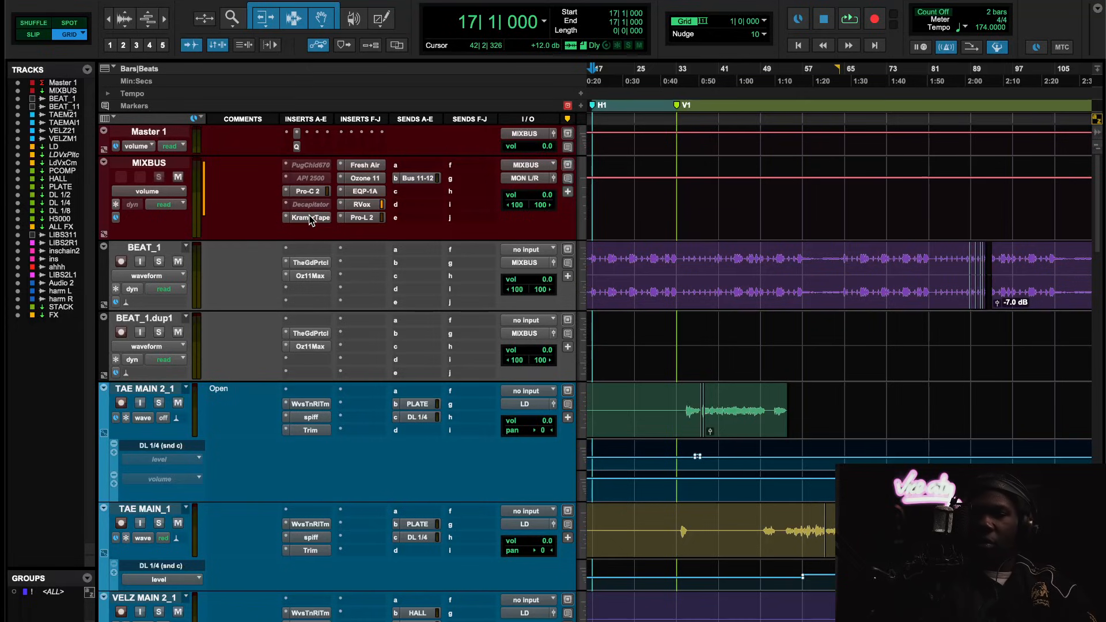
pyautogui.click(313, 206)
pyautogui.click(314, 206)
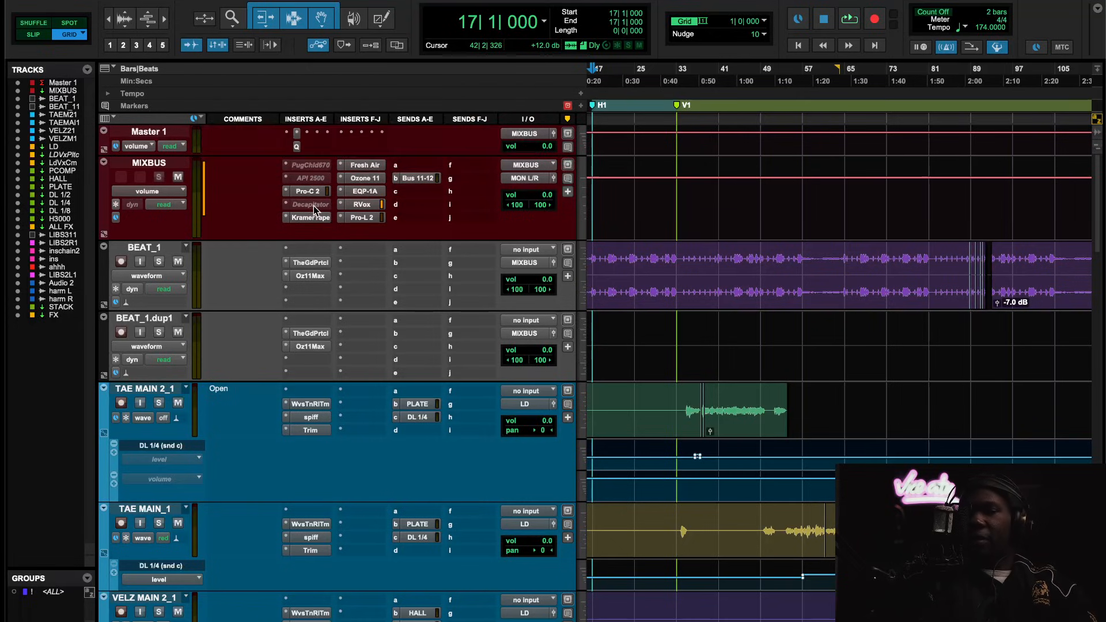
pyautogui.click(313, 217)
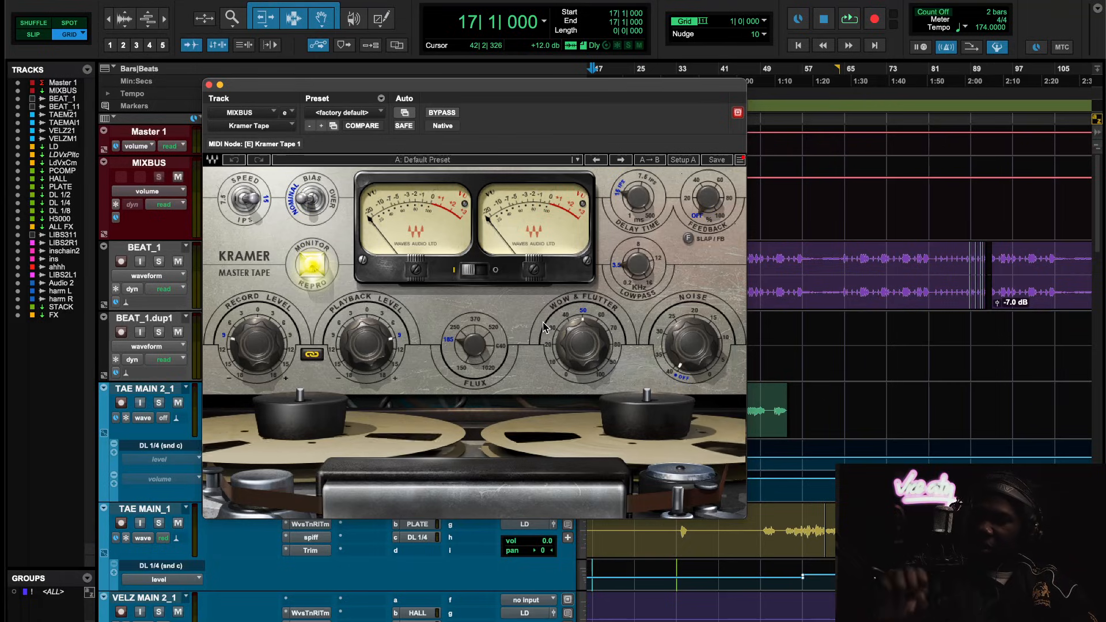
# During playback, set Kramer Tape's record level to -12, flux to 150, wow and flutter to 0, and lowpass to maximum
pyautogui.press('space')
pyautogui.moveTo(256, 344); pyautogui.dragTo(256, 357)
pyautogui.moveTo(475, 344); pyautogui.dragTo(475, 356)
pyautogui.moveTo(583, 344); pyautogui.dragTo(583, 391)
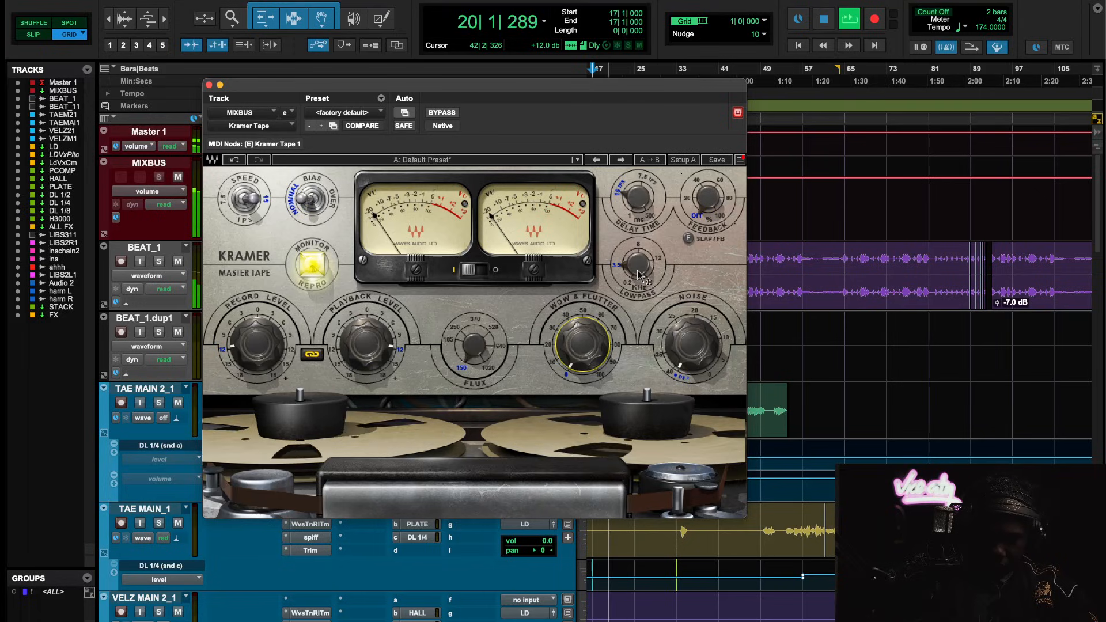
pyautogui.moveTo(638, 264); pyautogui.dragTo(638, 230)
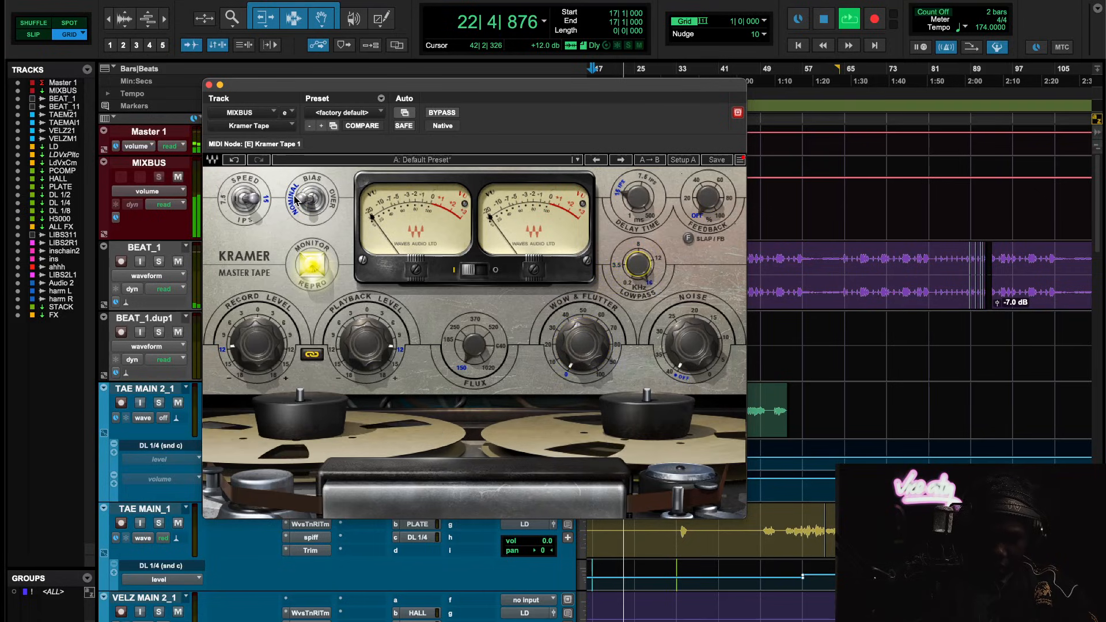
# Compare the mix with Kramer Tape bypassed and engaged, stop playback and close the plug-in window
pyautogui.click(451, 113)
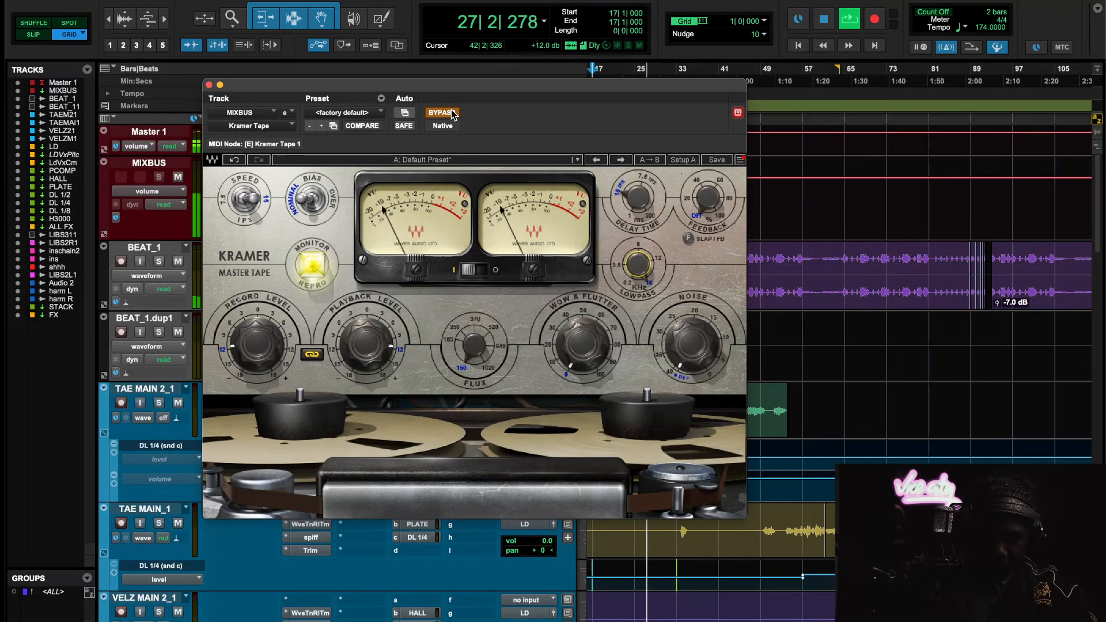
pyautogui.click(451, 113)
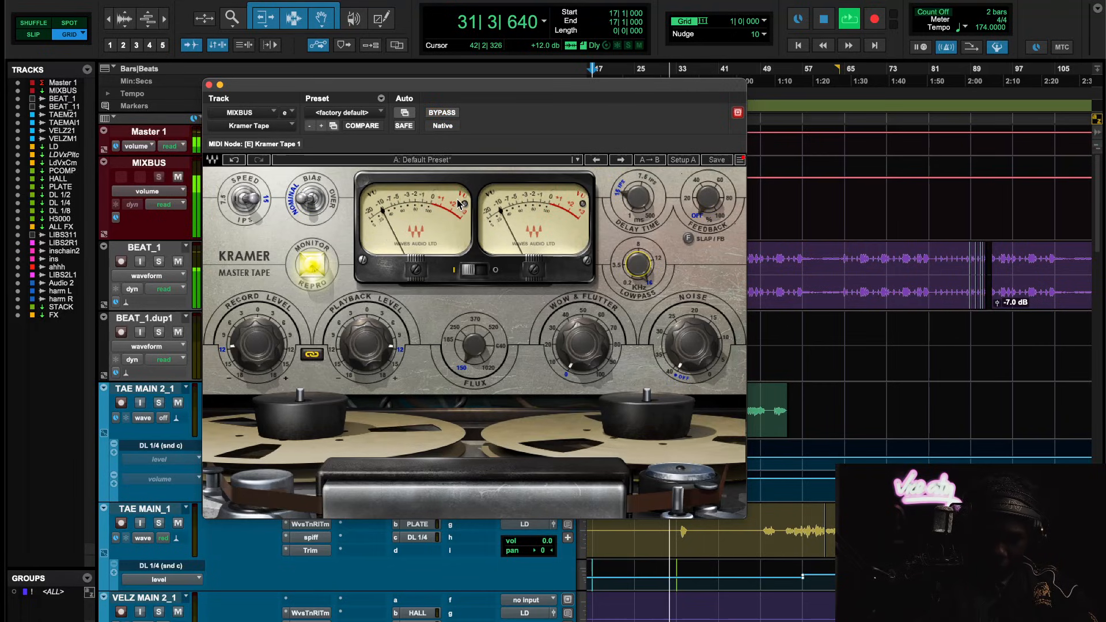
pyautogui.press('space')
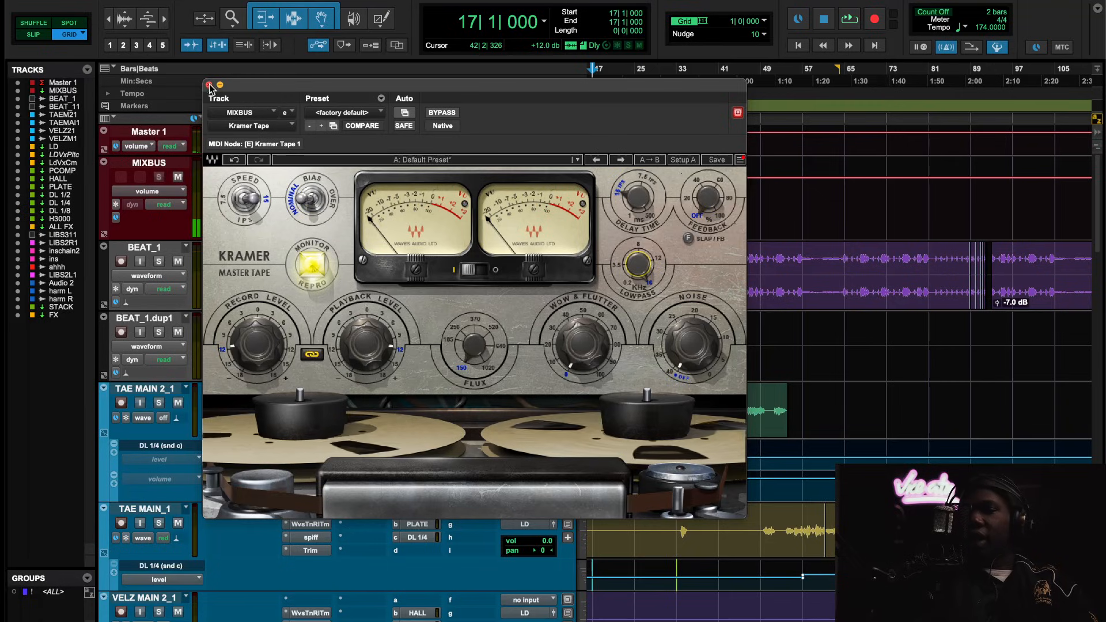
pyautogui.moveTo(647, 275)
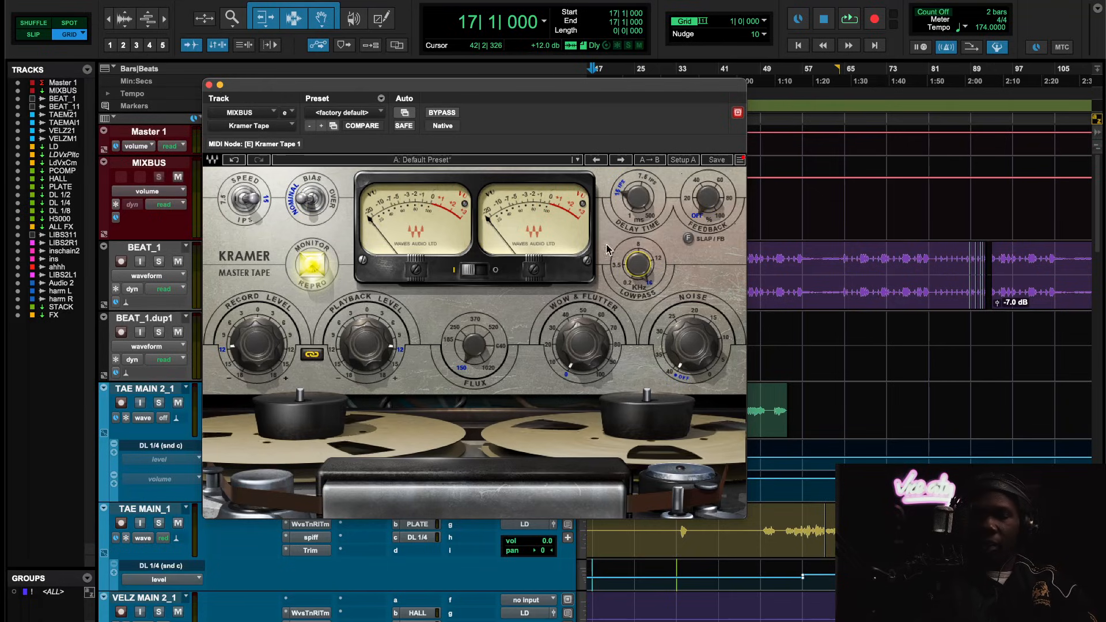
pyautogui.click(209, 85)
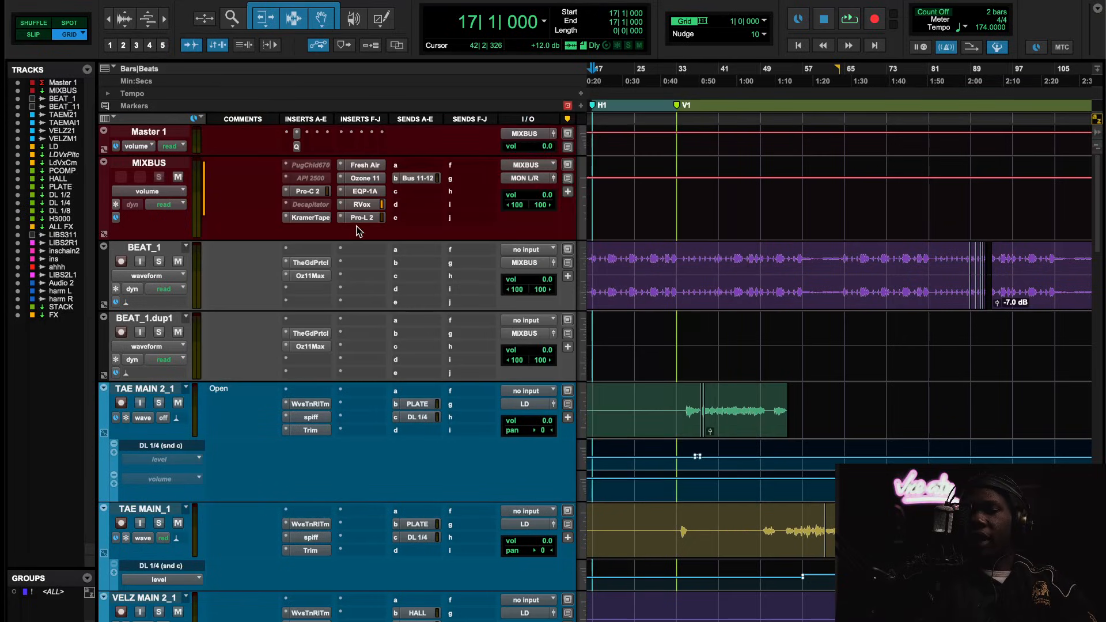
# Activate Decapitator and deactivate Kramer Tape on MIXBUS, leaving Decapitator's plug-in window open
pyautogui.click(321, 205)
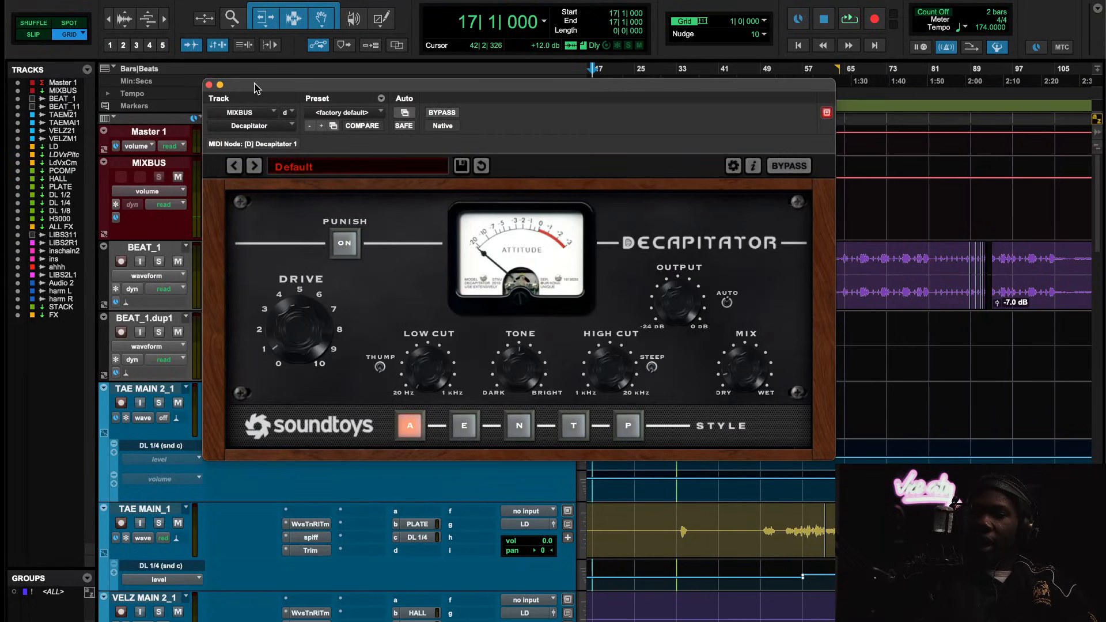
pyautogui.click(209, 85)
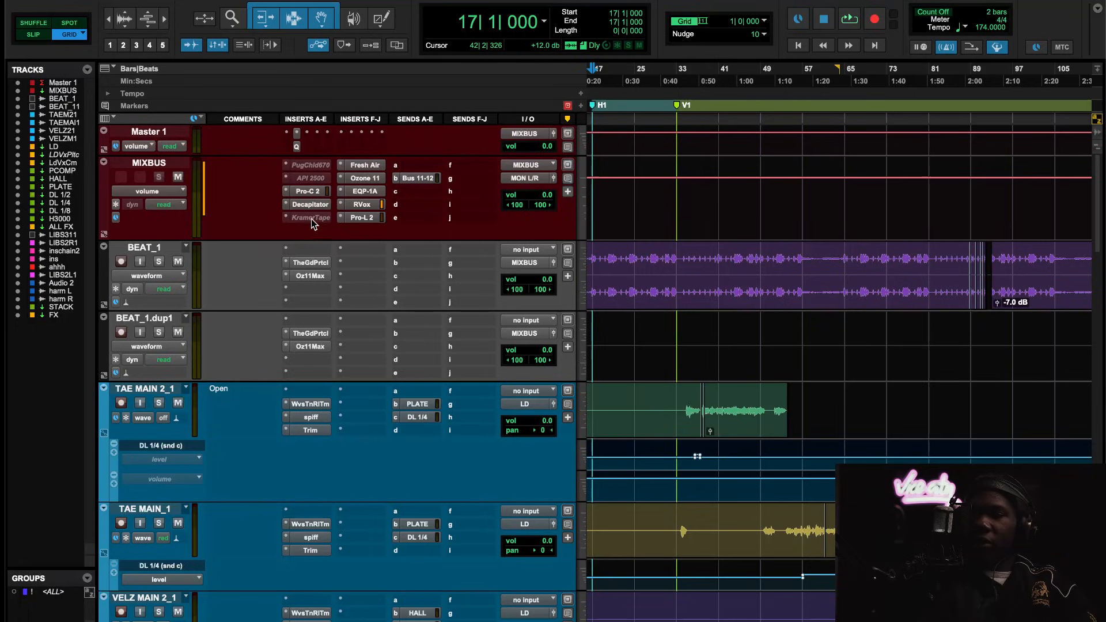
pyautogui.click(322, 205)
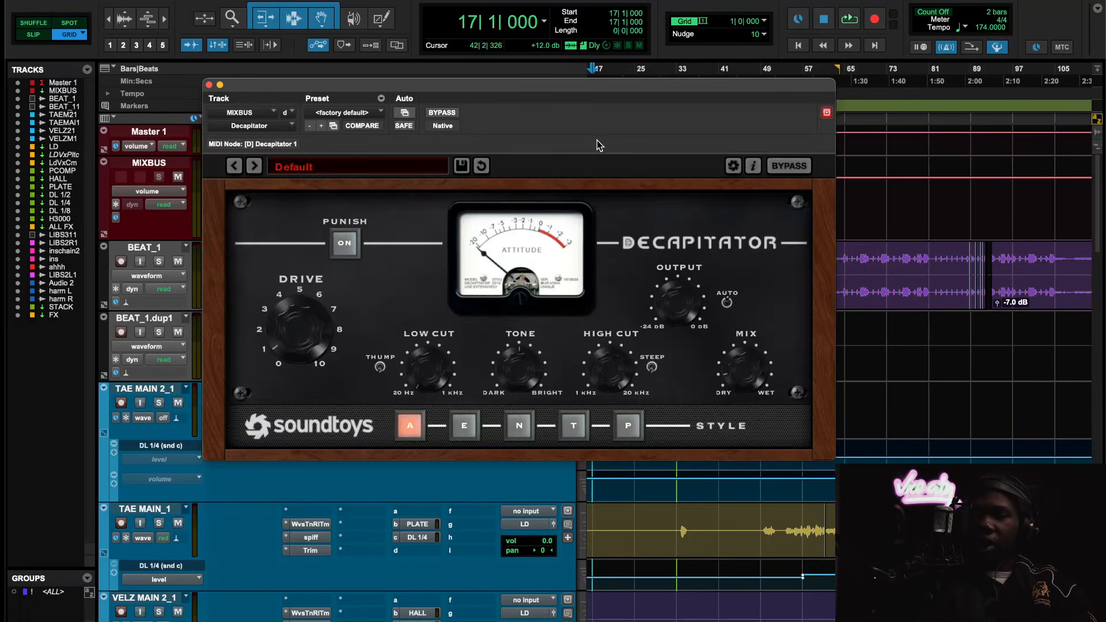
pyautogui.click(461, 166)
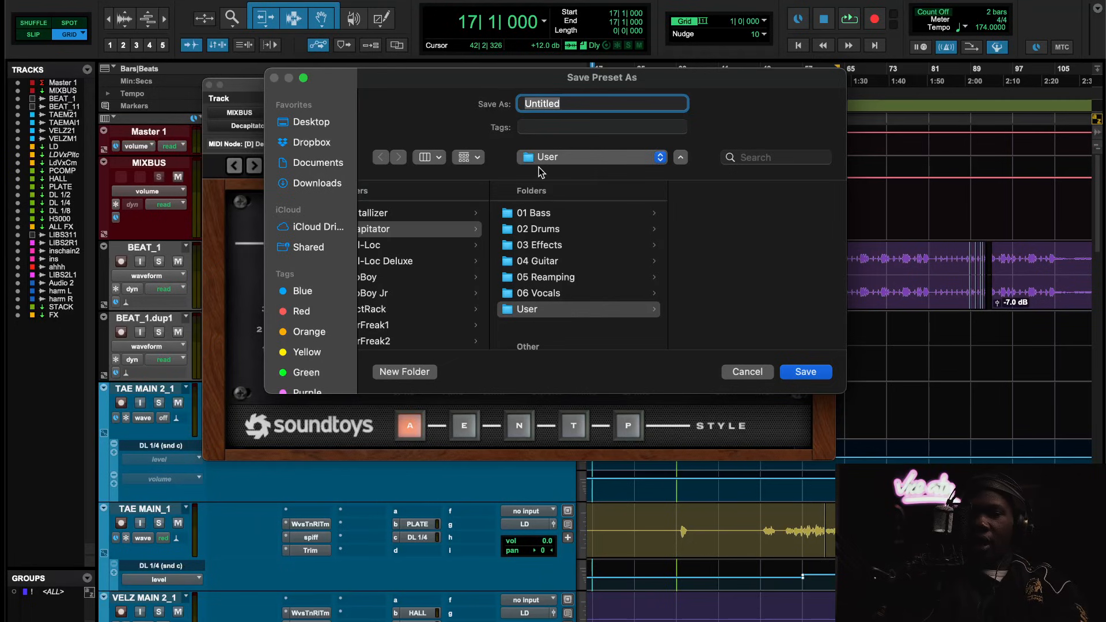
pyautogui.click(680, 157)
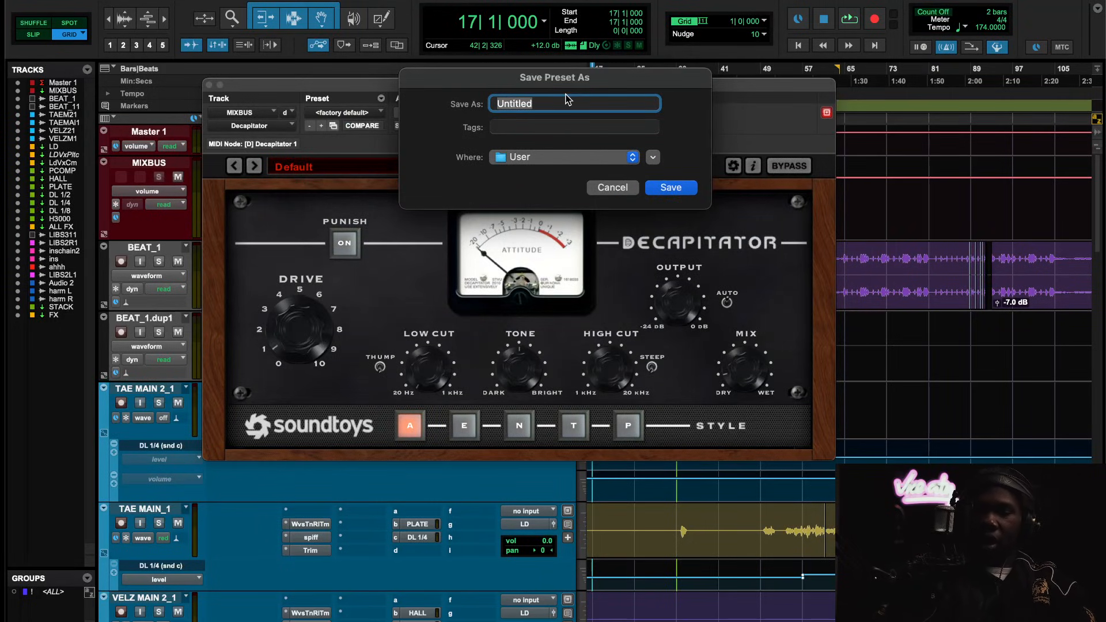
pyautogui.write('@mixlikenix')
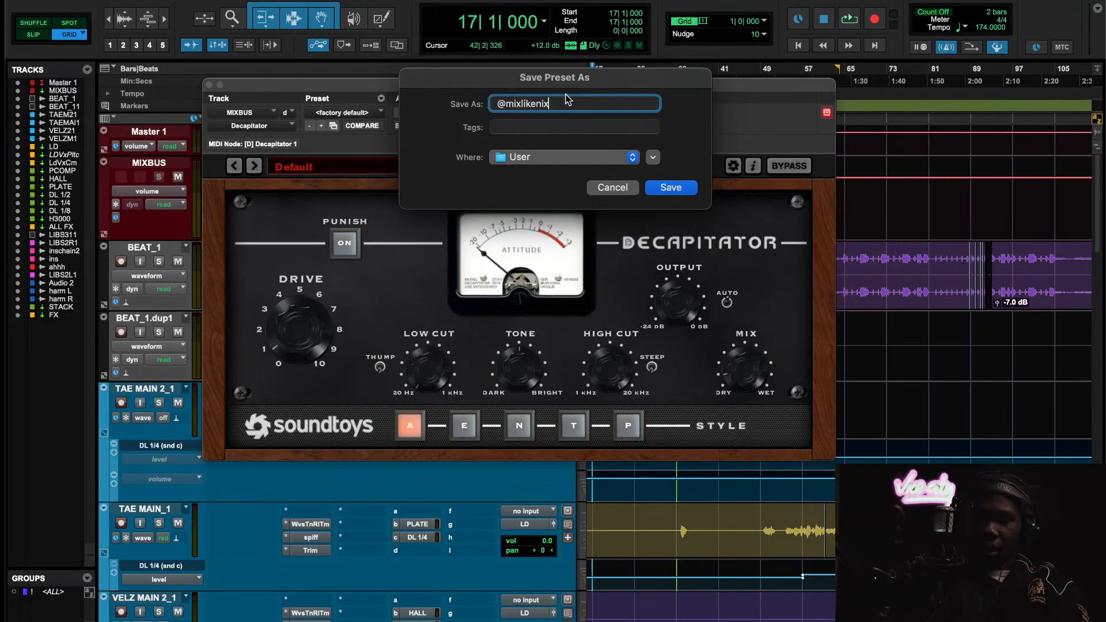
pyautogui.press('super+a')
pyautogui.click(571, 105)
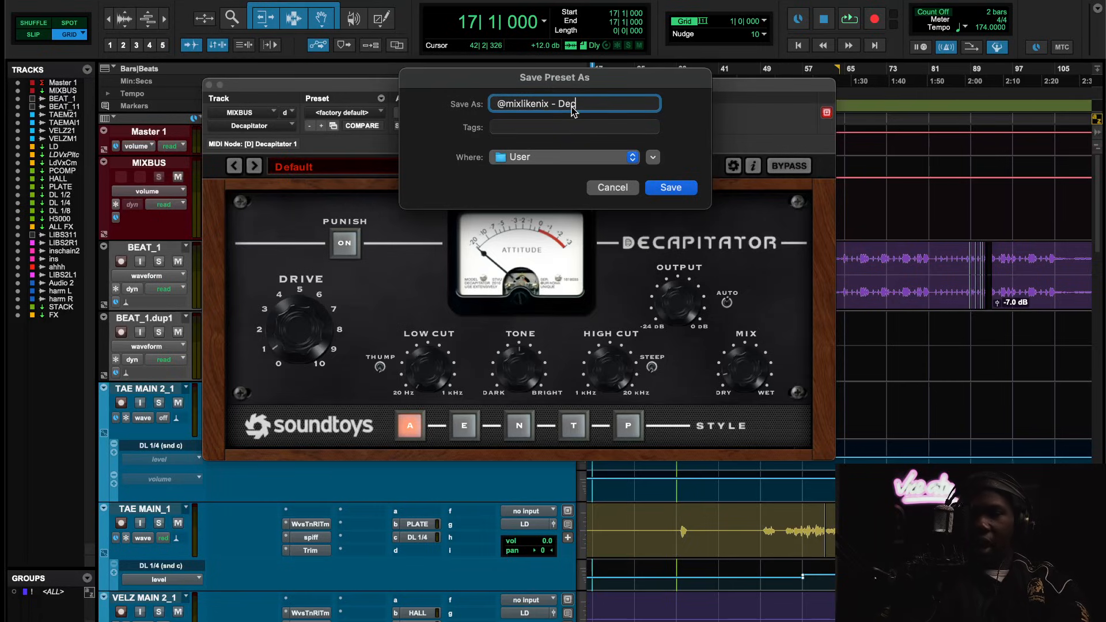
pyautogui.write('- Decap A Master')
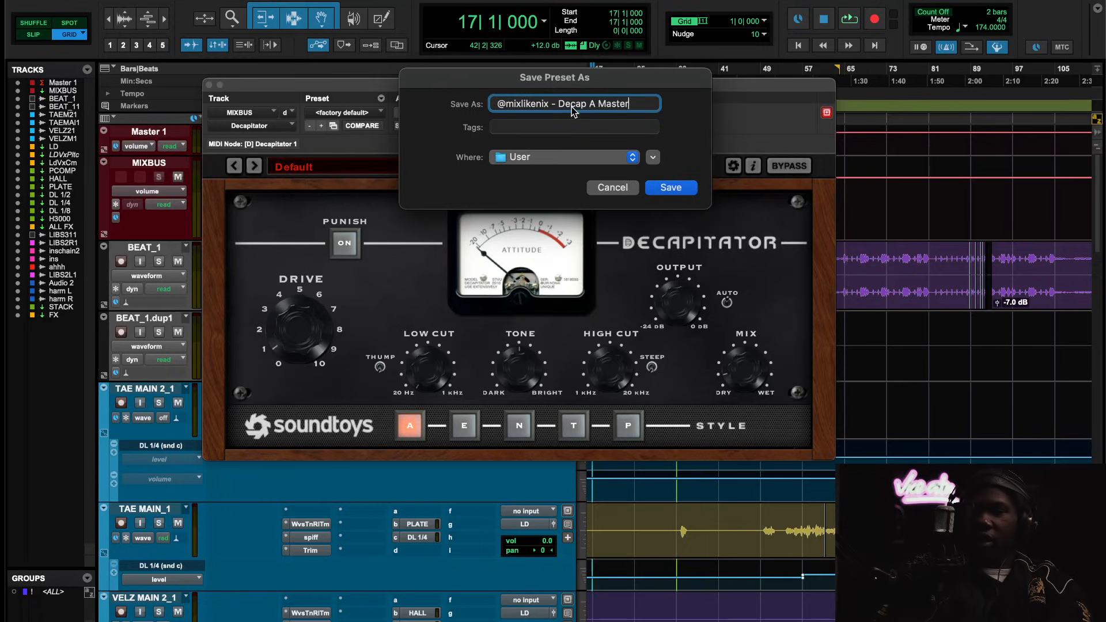
pyautogui.press('Return')
# Try Decapitator's E style, restore the default settings and close the plug-in window
pyautogui.click(461, 424)
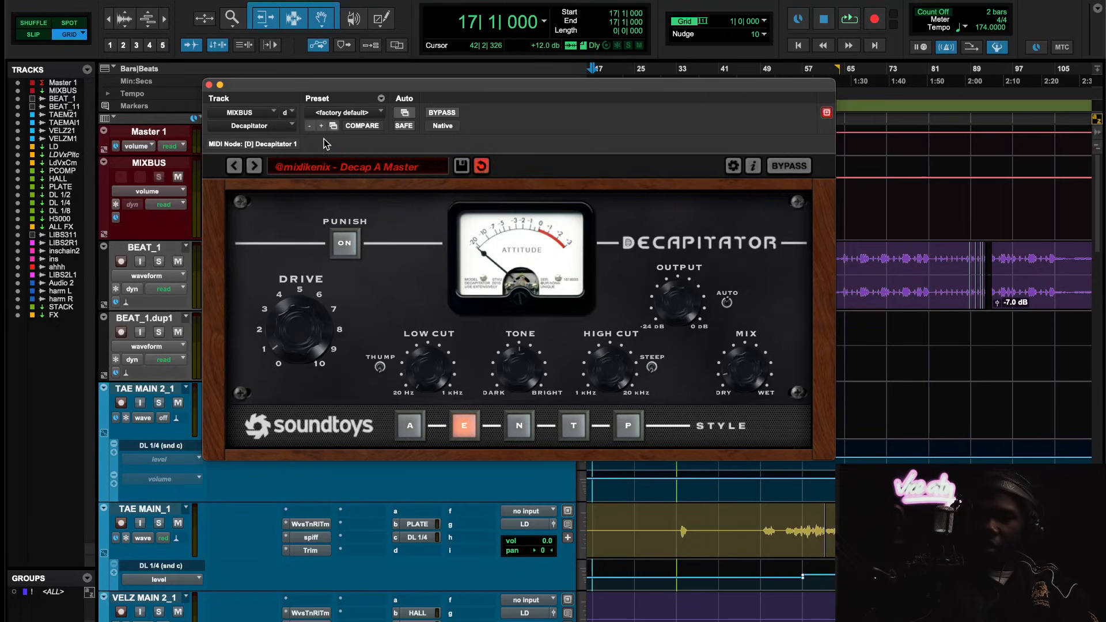
pyautogui.click(347, 117)
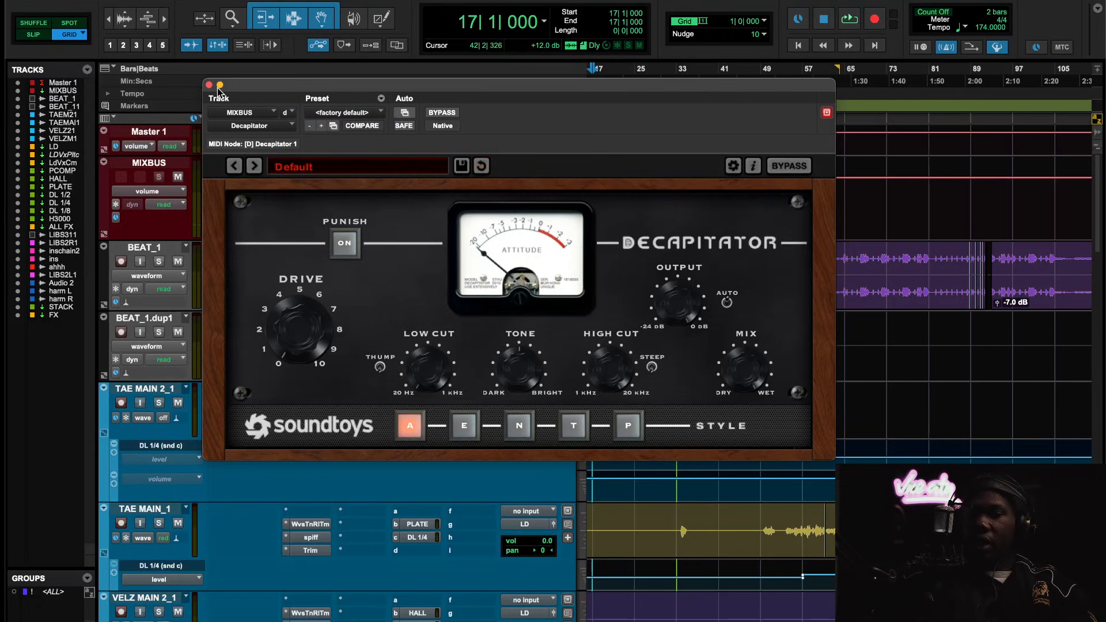
pyautogui.click(210, 85)
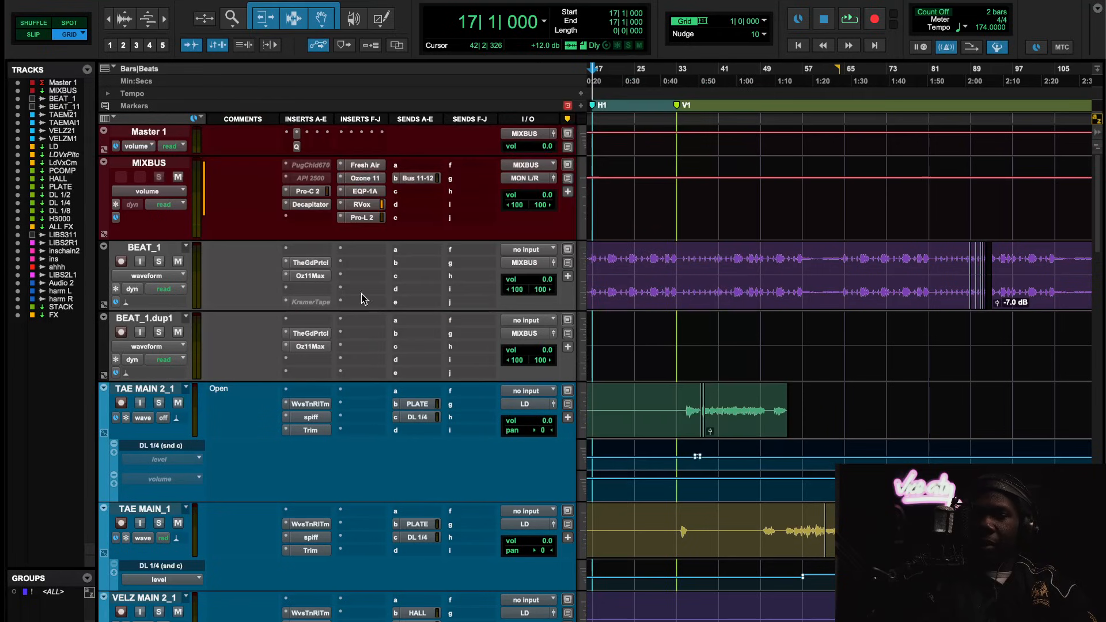
# Insert the stereo UAD Chandler Zener Limiter in the first insert slot of BEAT_1 and close its window
pyautogui.click(308, 253)
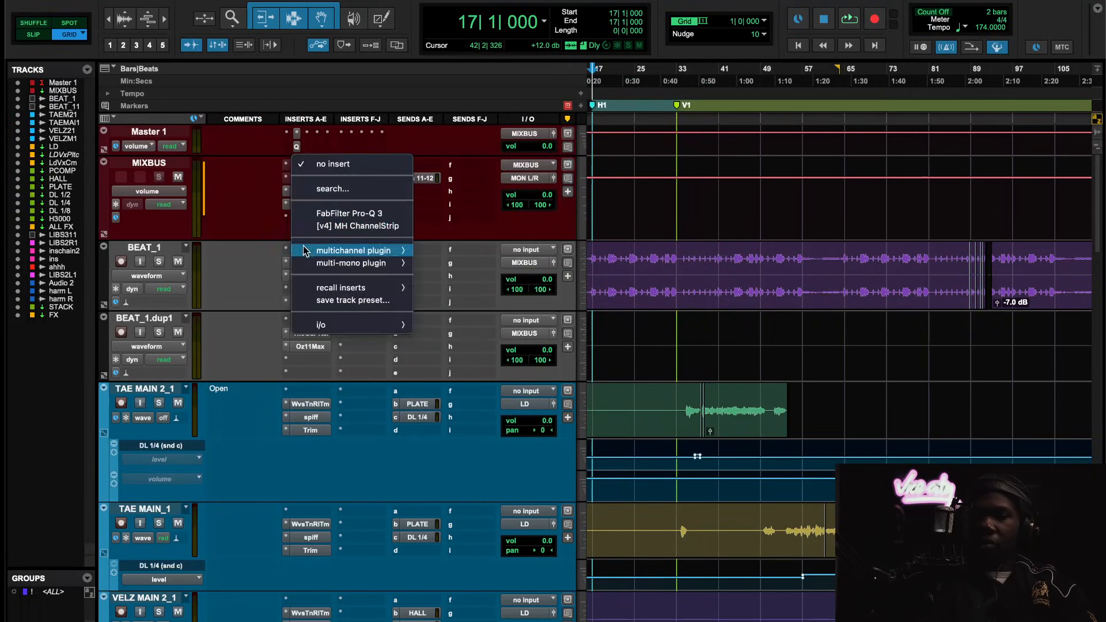
pyautogui.click(333, 193)
pyautogui.write('chand')
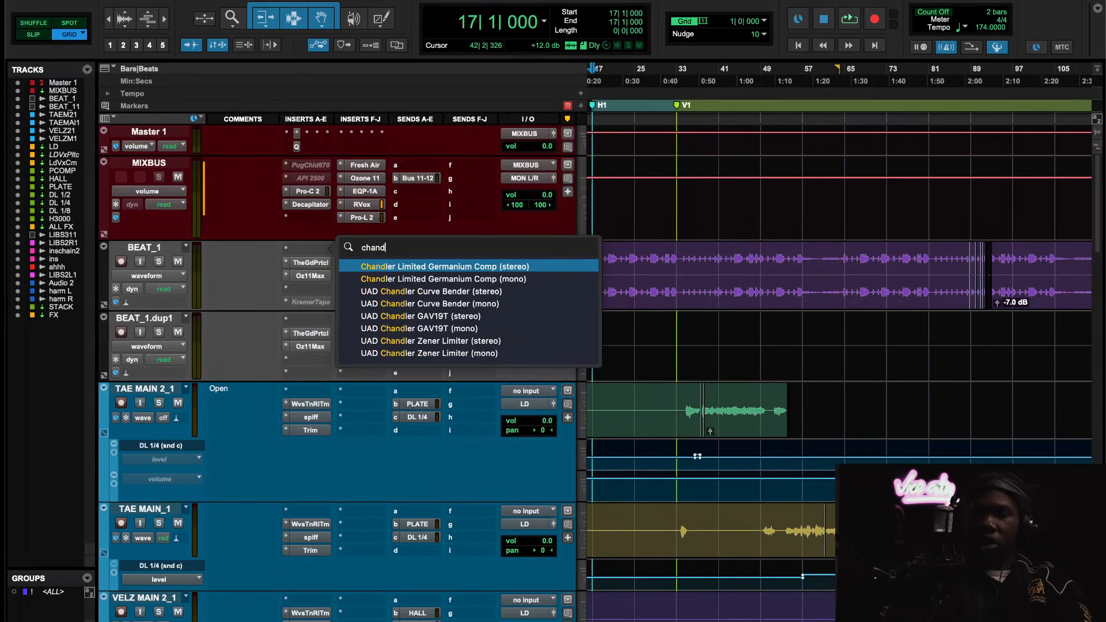
pyautogui.click(463, 344)
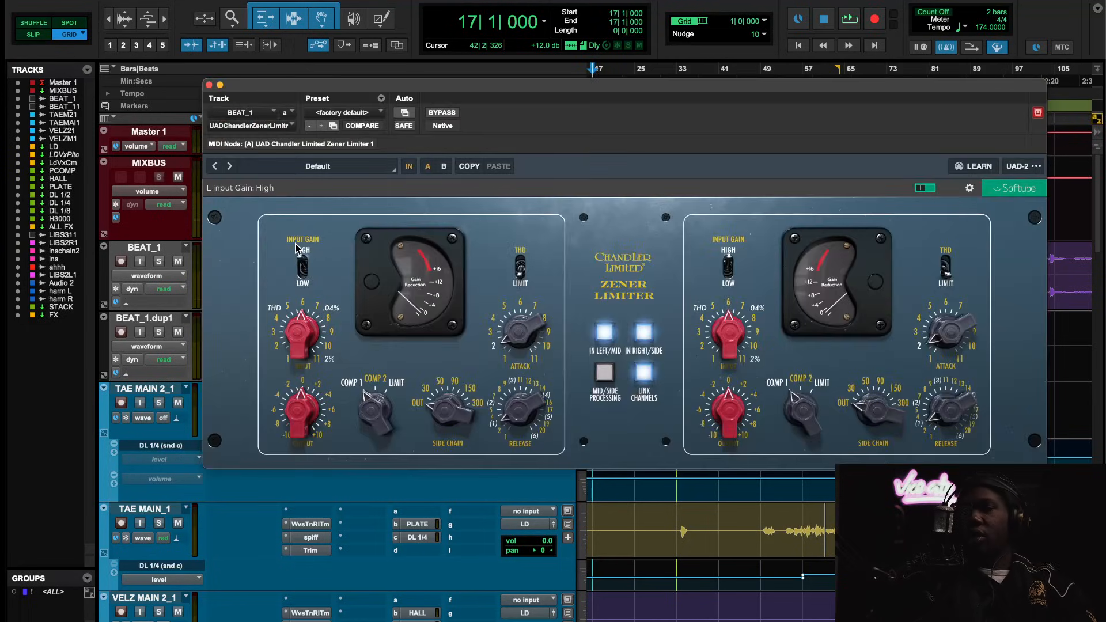
pyautogui.click(208, 85)
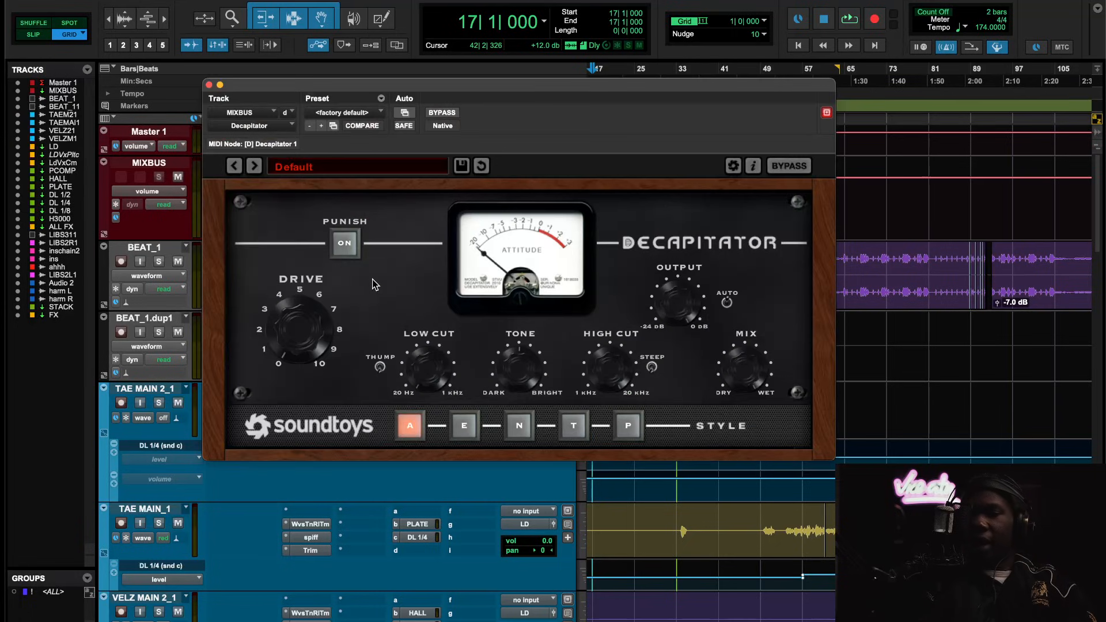
# Switch Decapitator on MIXBUS to the E style and fine-tune its tone and drive during playback
pyautogui.click(464, 429)
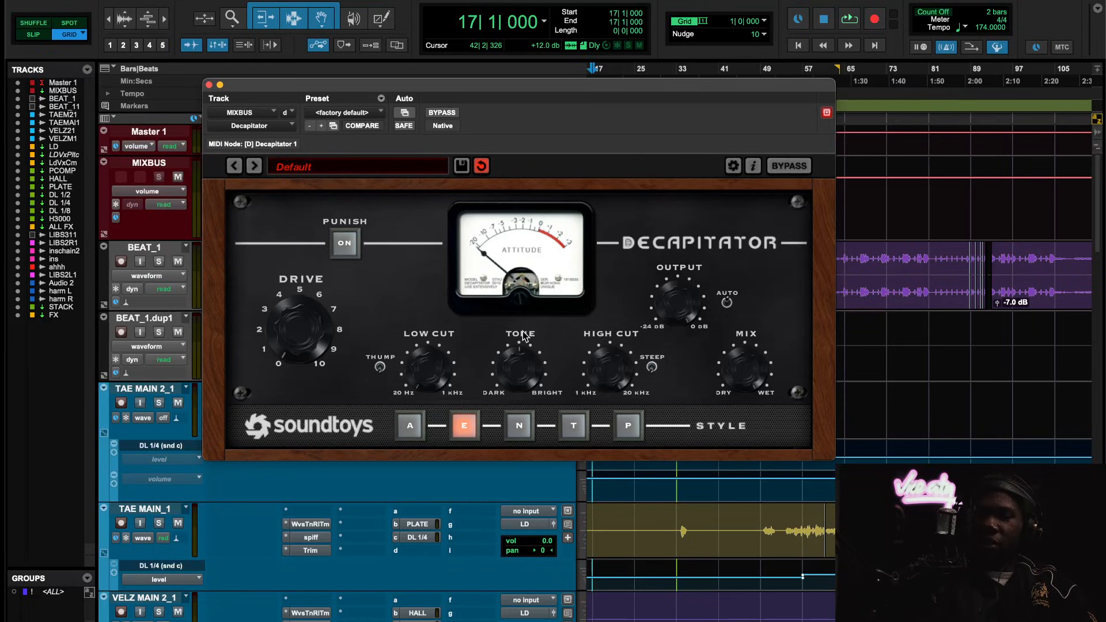
pyautogui.press('space')
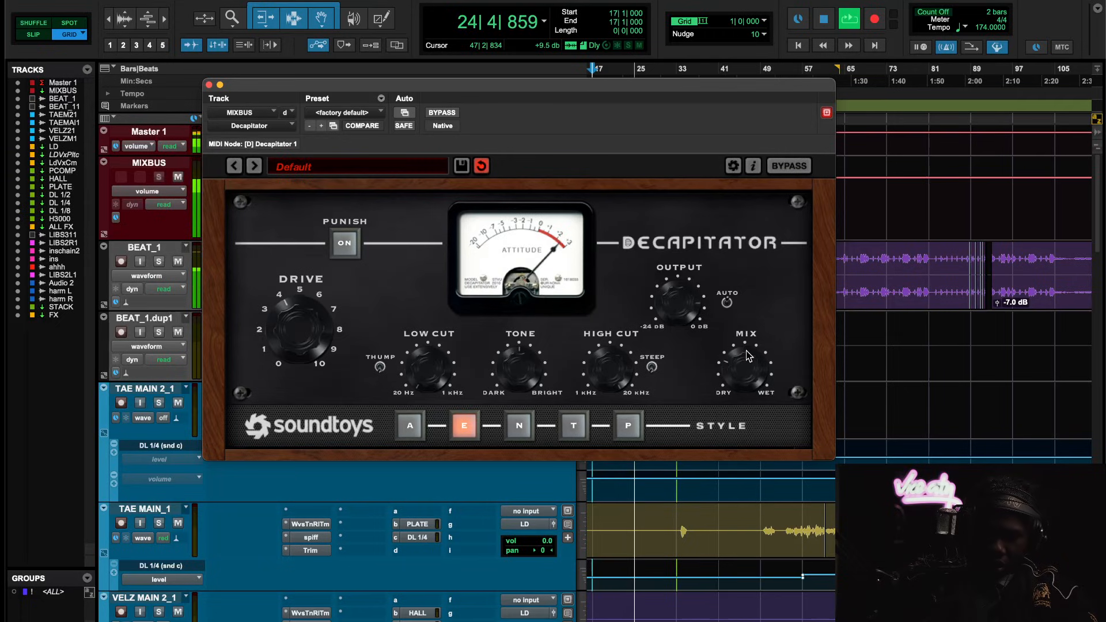
pyautogui.moveTo(524, 372); pyautogui.dragTo(524, 365)
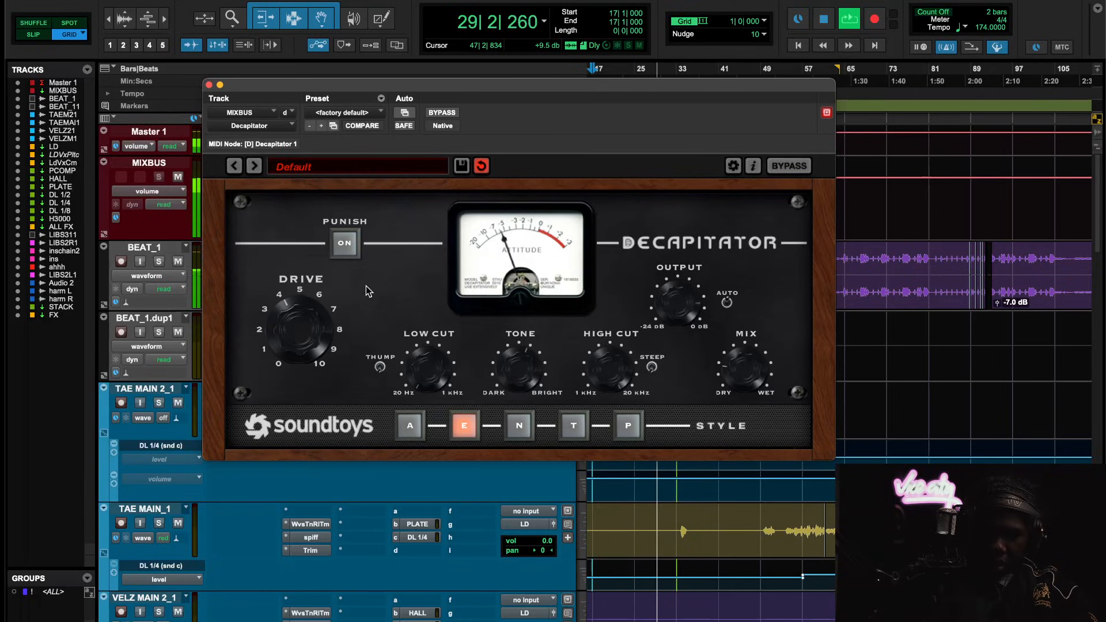
pyautogui.moveTo(302, 341); pyautogui.dragTo(306, 338)
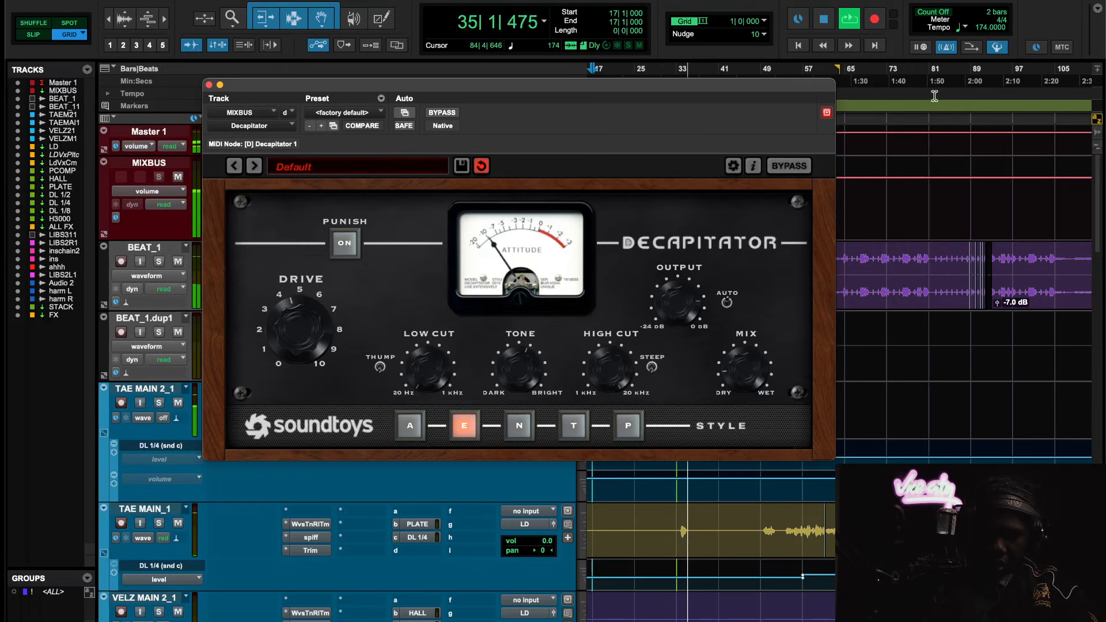
# Play the mix from bar 82, compare it with Decapitator bypassed and engaged, stop playback and close the plug-in window
pyautogui.click(853, 151)
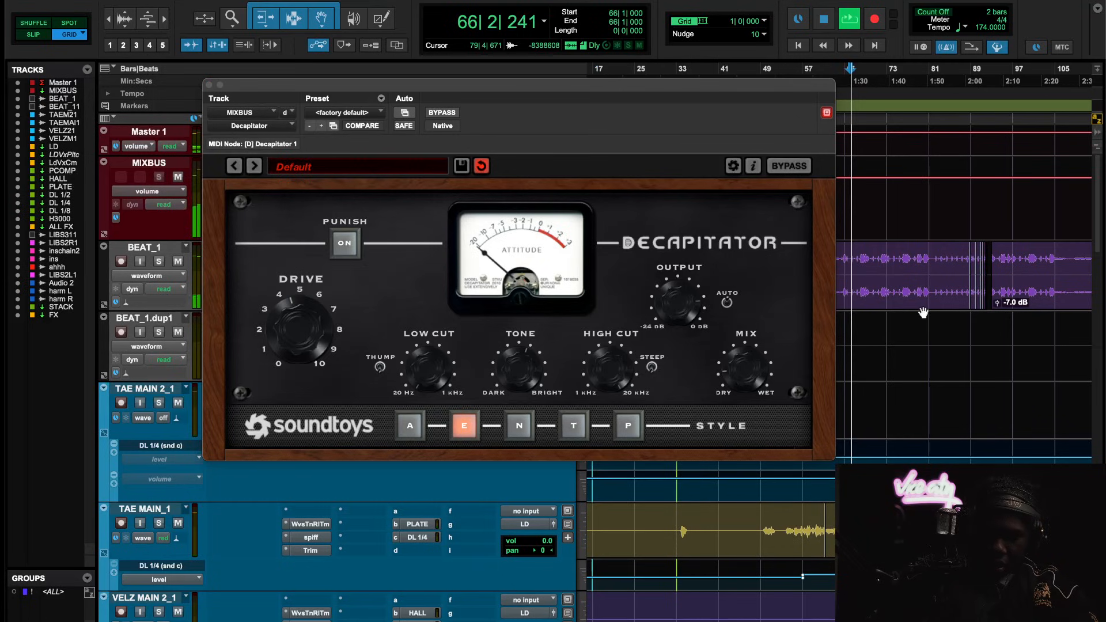
pyautogui.scroll(-8, 870, 153)
pyautogui.click(933, 78)
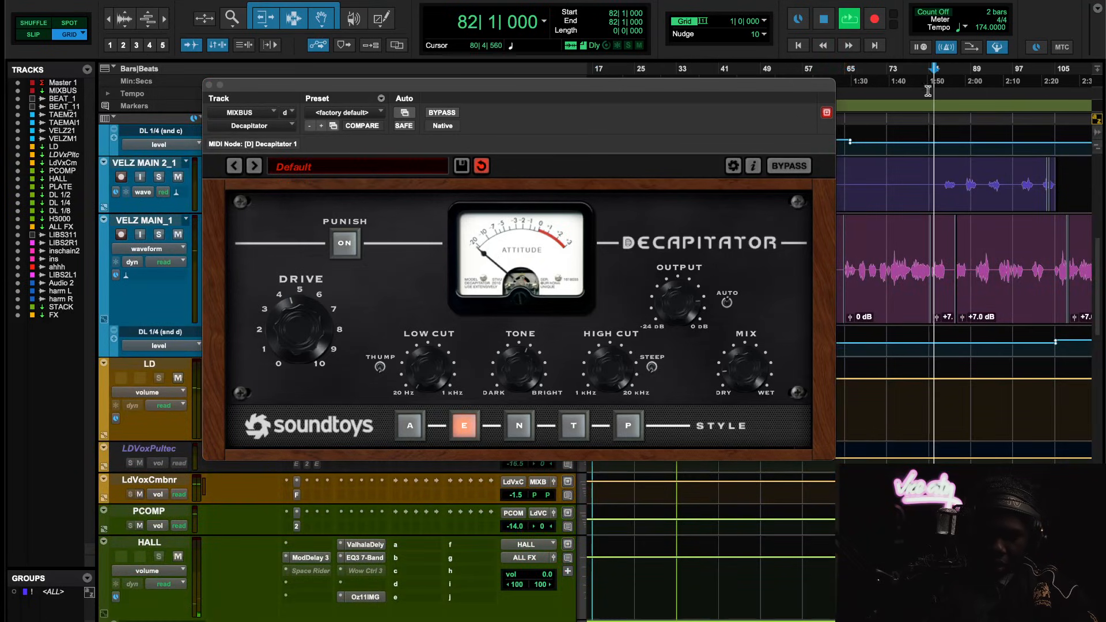
pyautogui.click(790, 167)
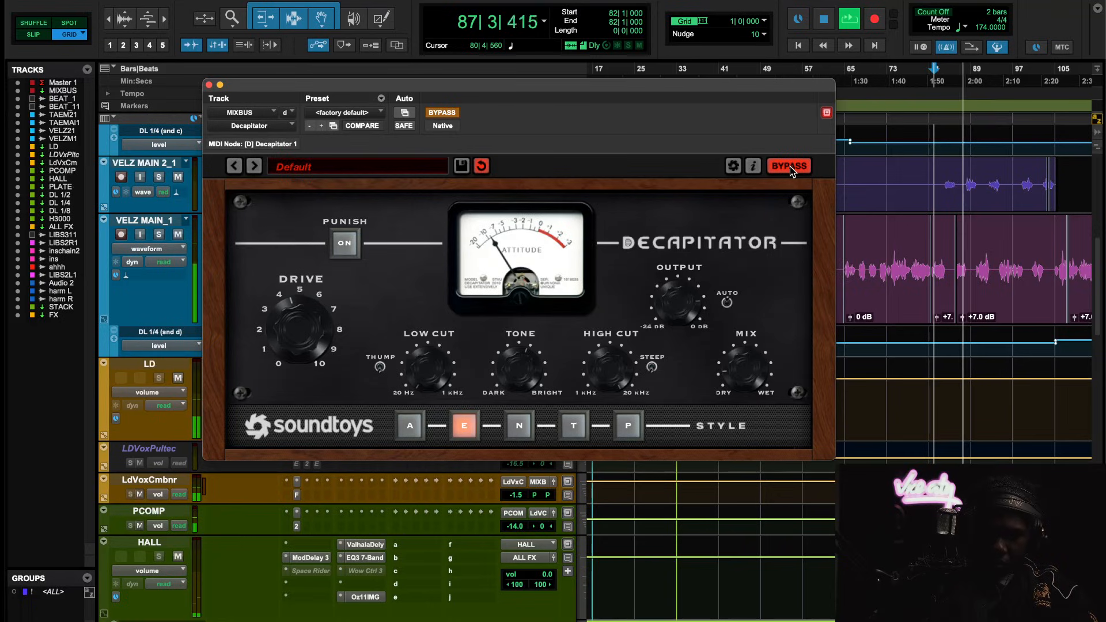
pyautogui.click(790, 167)
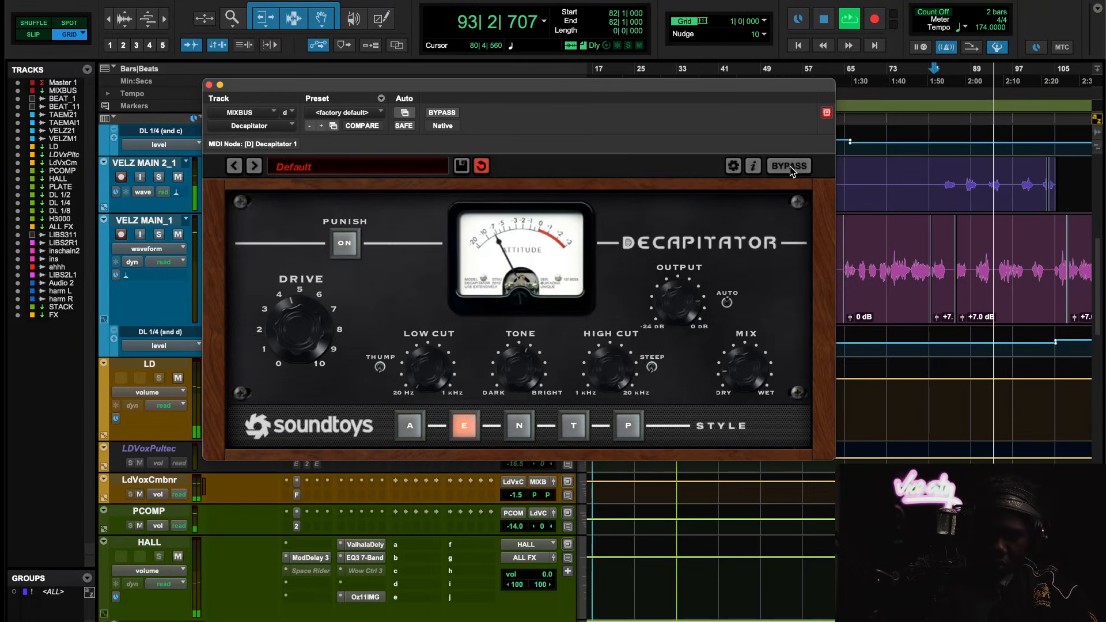
pyautogui.click(789, 166)
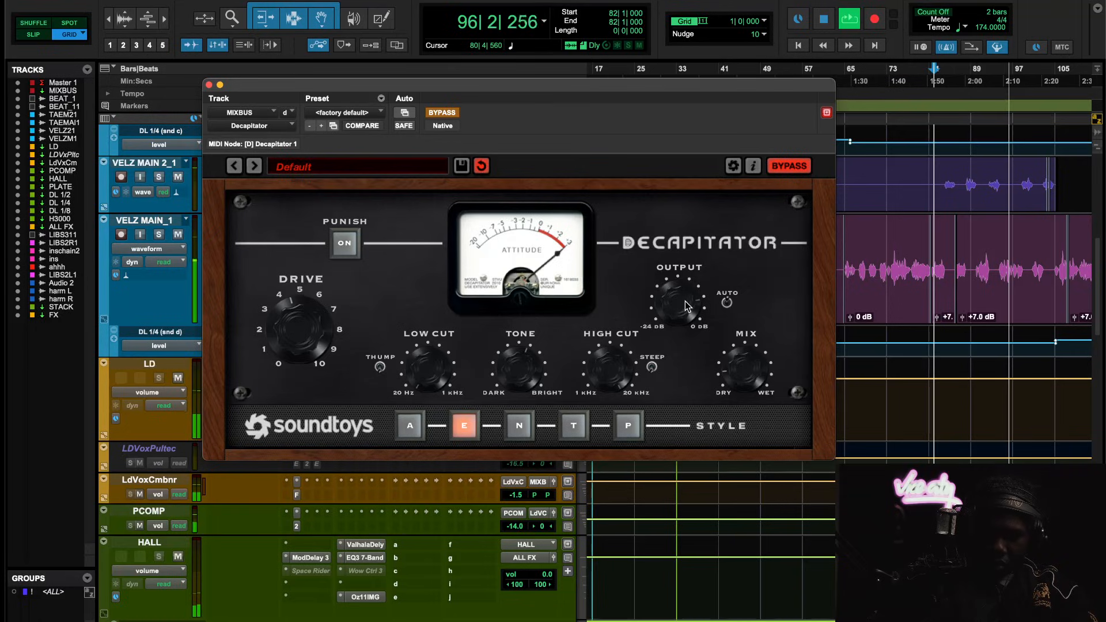
pyautogui.click(787, 166)
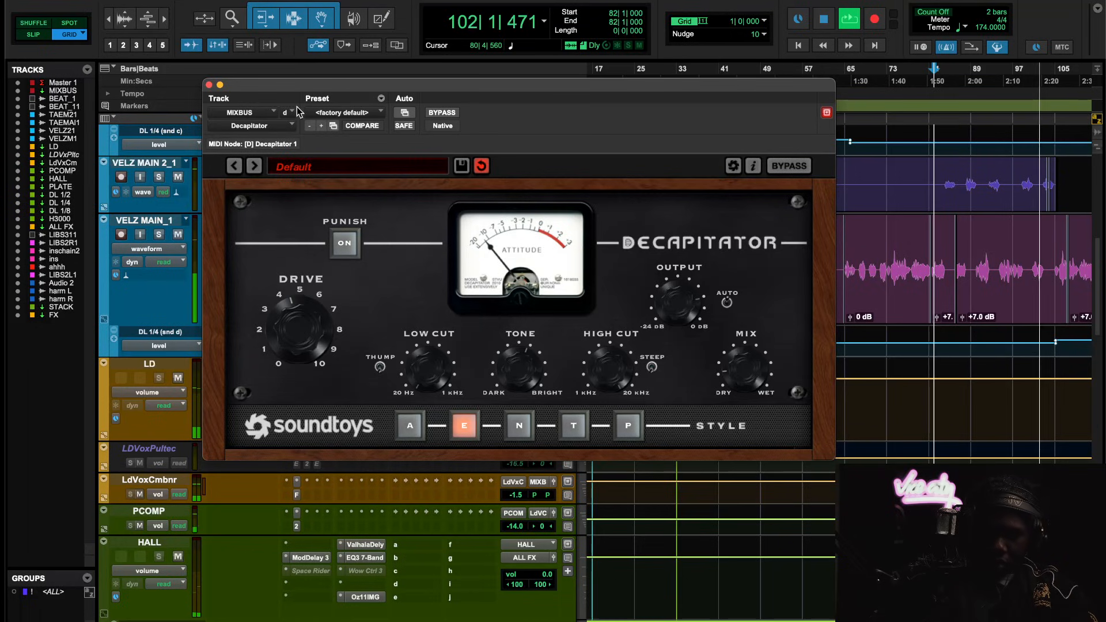
pyautogui.press('space')
pyautogui.click(209, 84)
pyautogui.scroll(10, 434, 352)
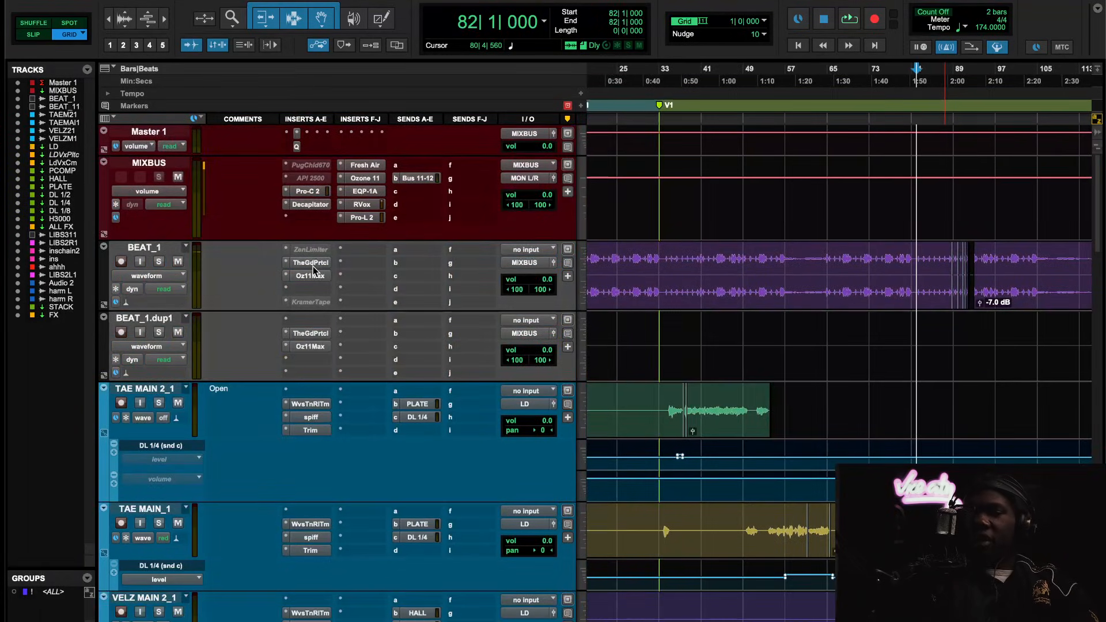
pyautogui.click(311, 204)
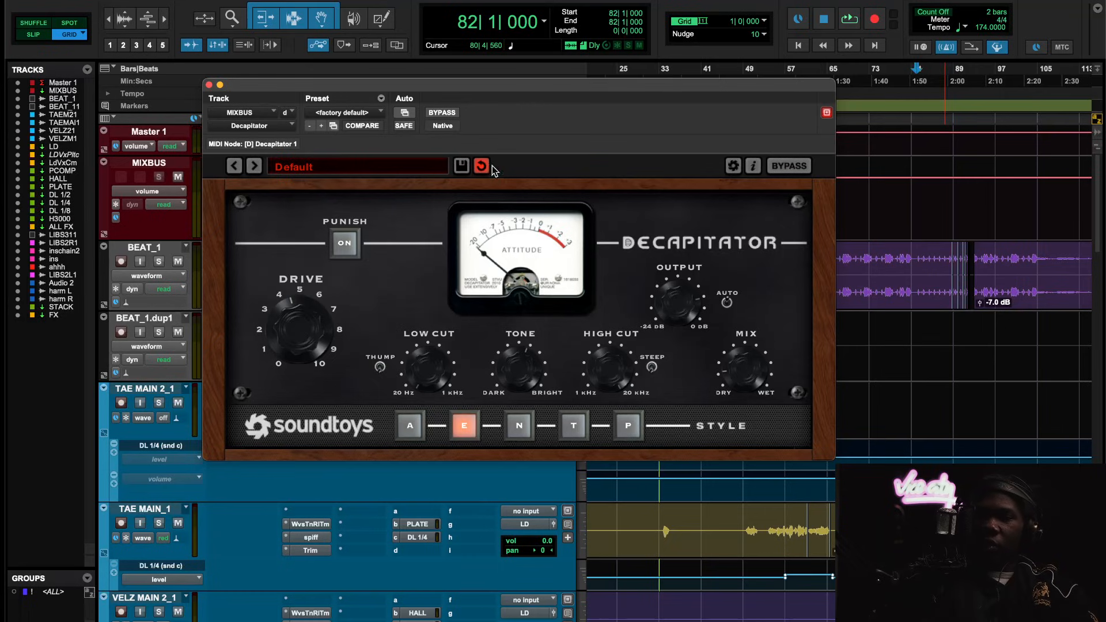
pyautogui.click(460, 167)
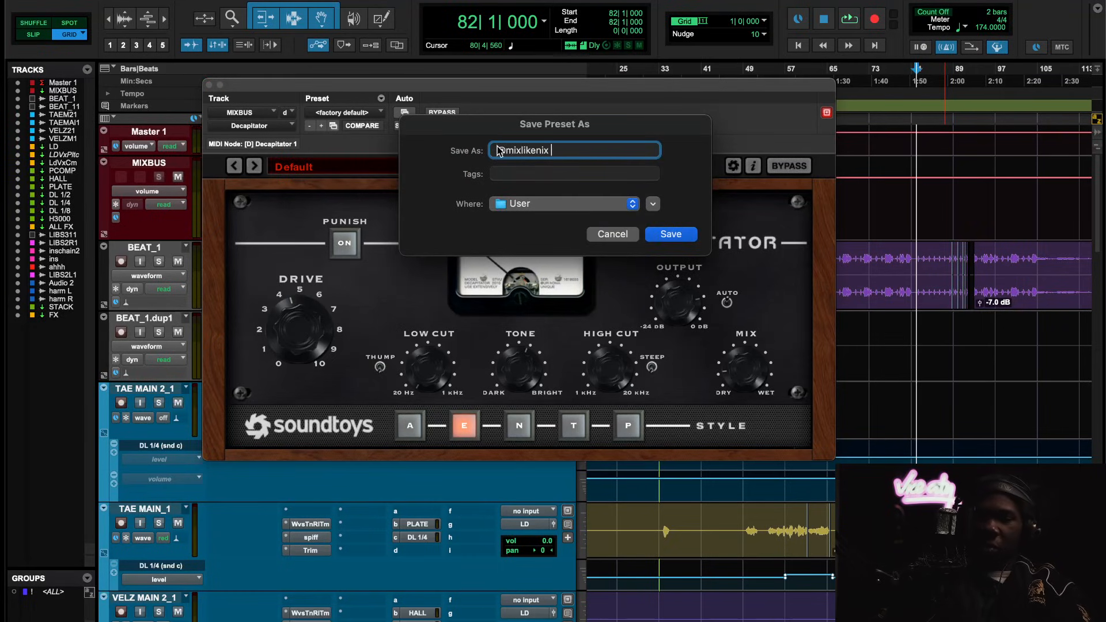
pyautogui.write('unchy Maste')
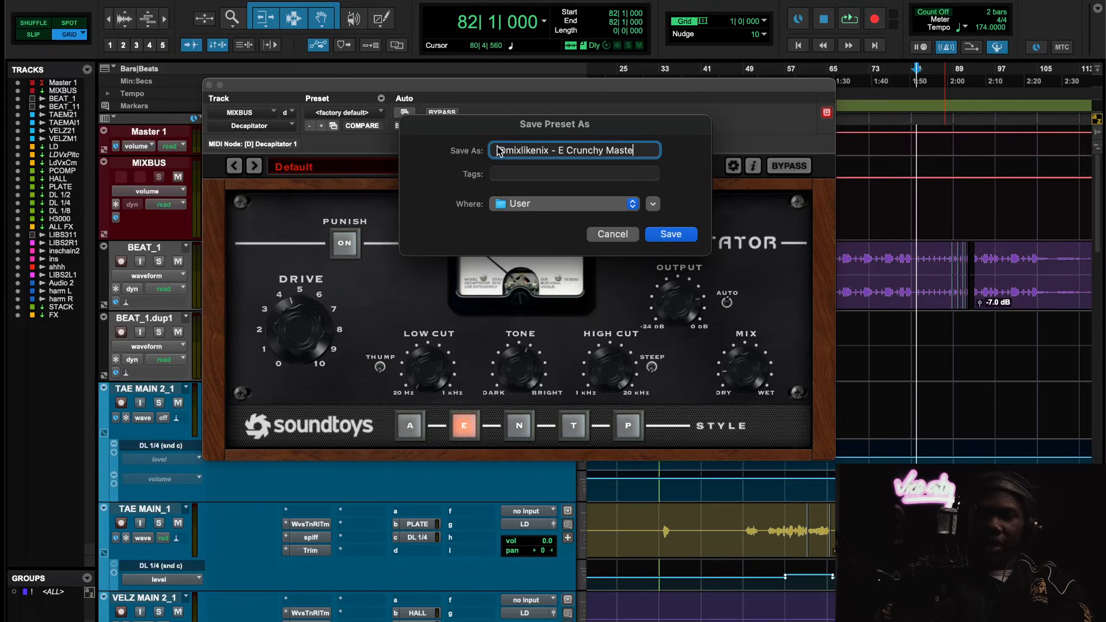
pyautogui.write('r')
pyautogui.press('Return')
pyautogui.click(209, 85)
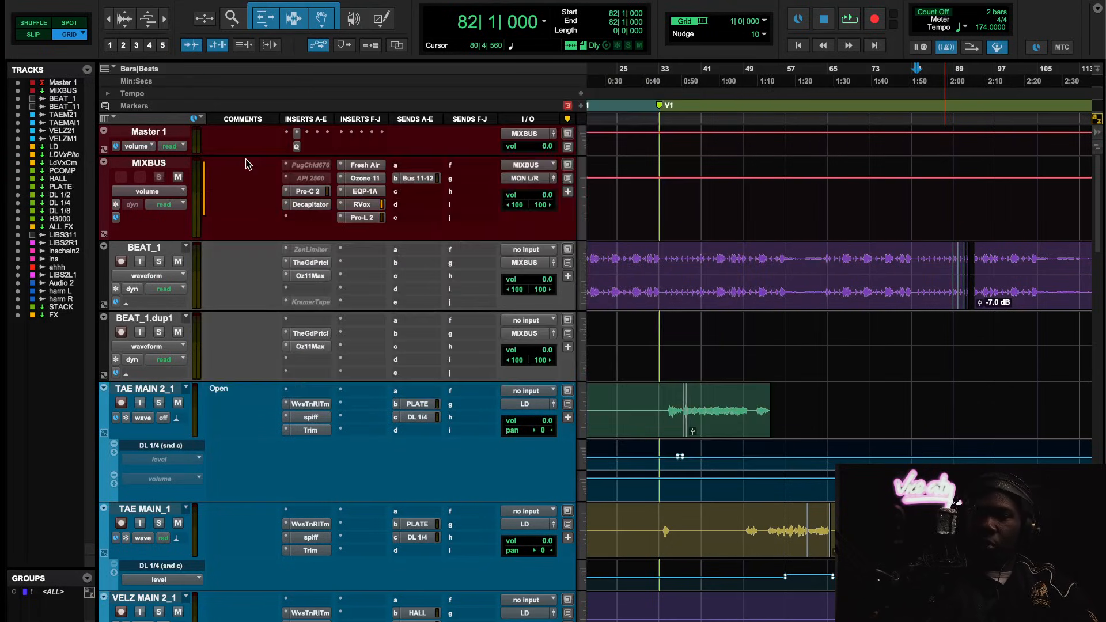
# Deactivate Decapitator on MIXBUS, move the Zener Limiter from BEAT_1 to the slot below it, activate it and open its window
pyautogui.keyDown('ctrl'); pyautogui.keyDown('super'); pyautogui.click(311, 204); pyautogui.keyUp('super'); pyautogui.keyUp('ctrl')
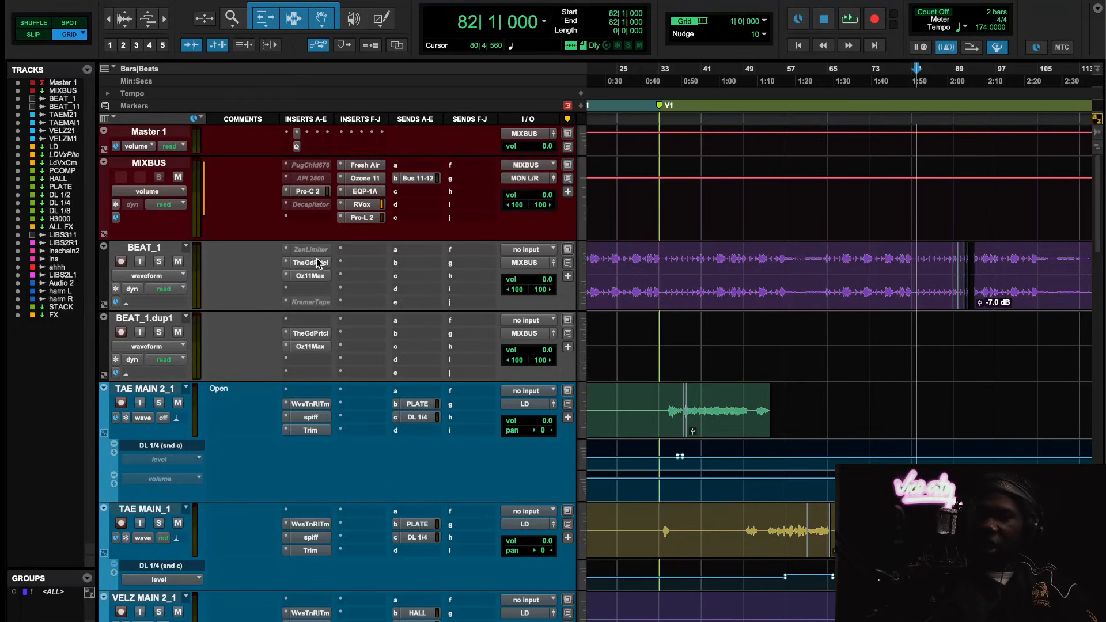
pyautogui.moveTo(315, 250); pyautogui.dragTo(316, 216)
pyautogui.click(316, 218)
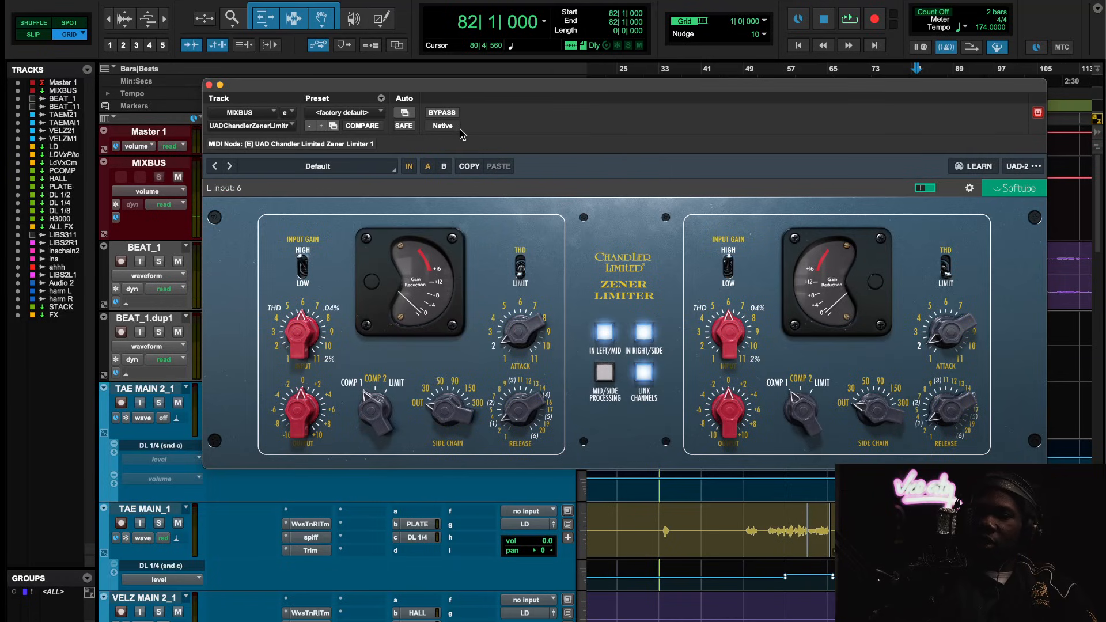
# Play the mix from bar 65 and compare the Zener Limiter's input gain at Low and High, leaving it at High
pyautogui.moveTo(614, 113); pyautogui.dragTo(542, 221)
pyautogui.click(833, 79)
pyautogui.press('space')
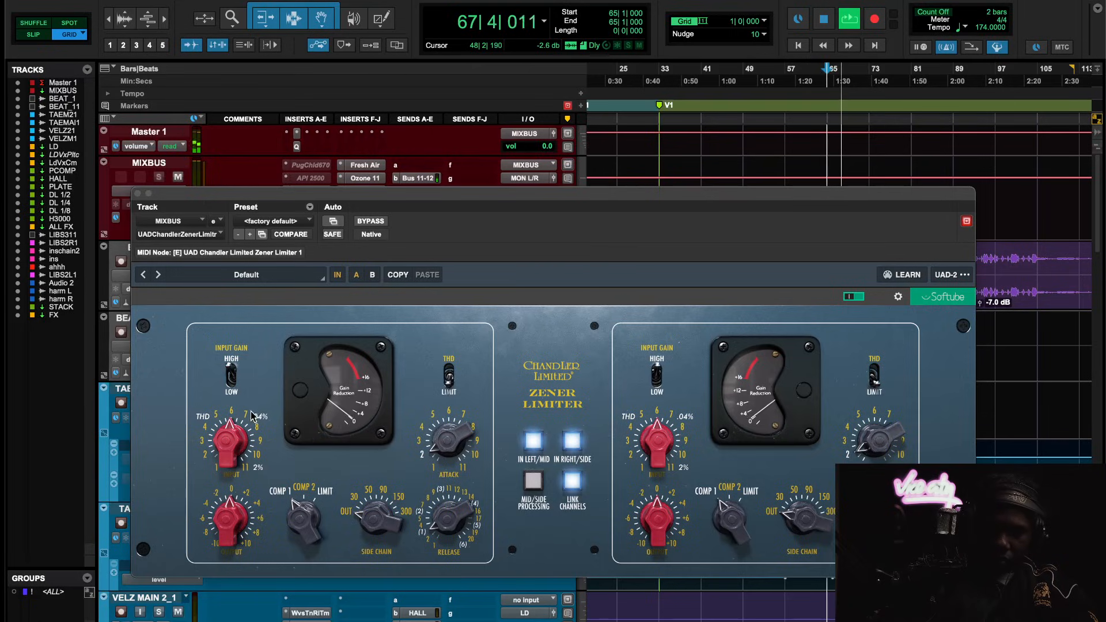
pyautogui.click(231, 375)
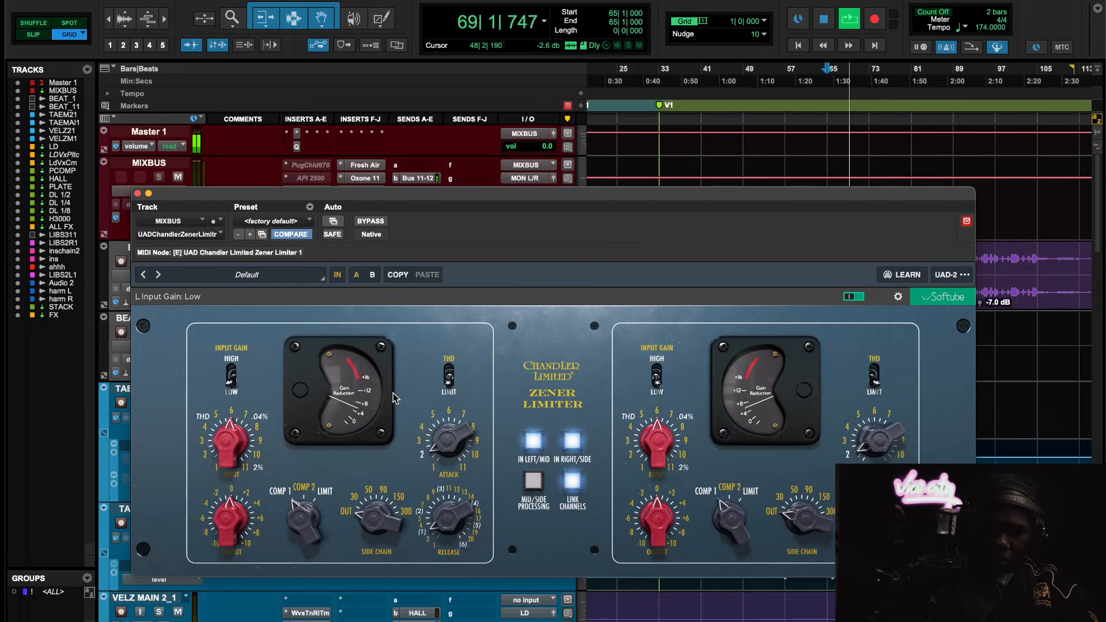
pyautogui.click(231, 375)
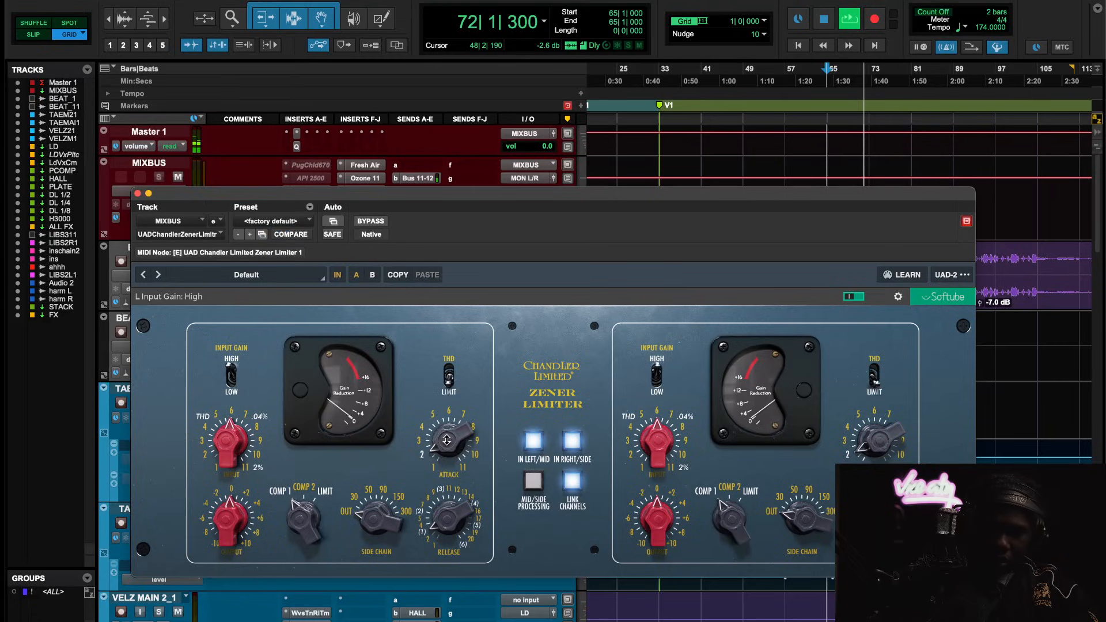
# Try a higher attack setting on the Zener Limiter, stop playback and restore its factory default settings
pyautogui.moveTo(447, 440); pyautogui.dragTo(447, 398)
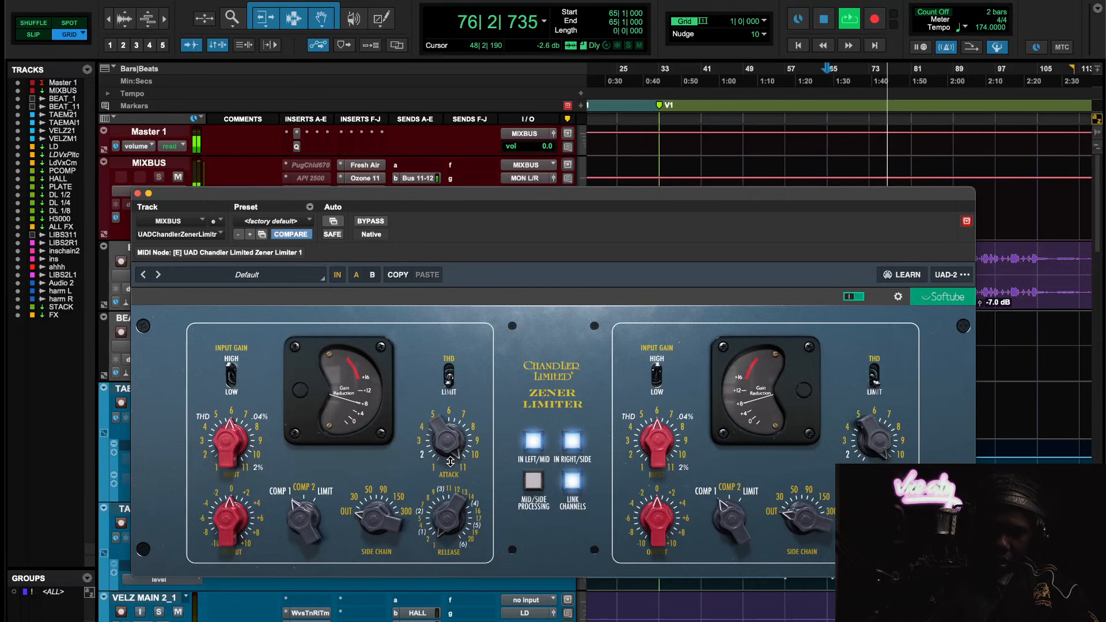
pyautogui.press('space')
pyautogui.click(279, 223)
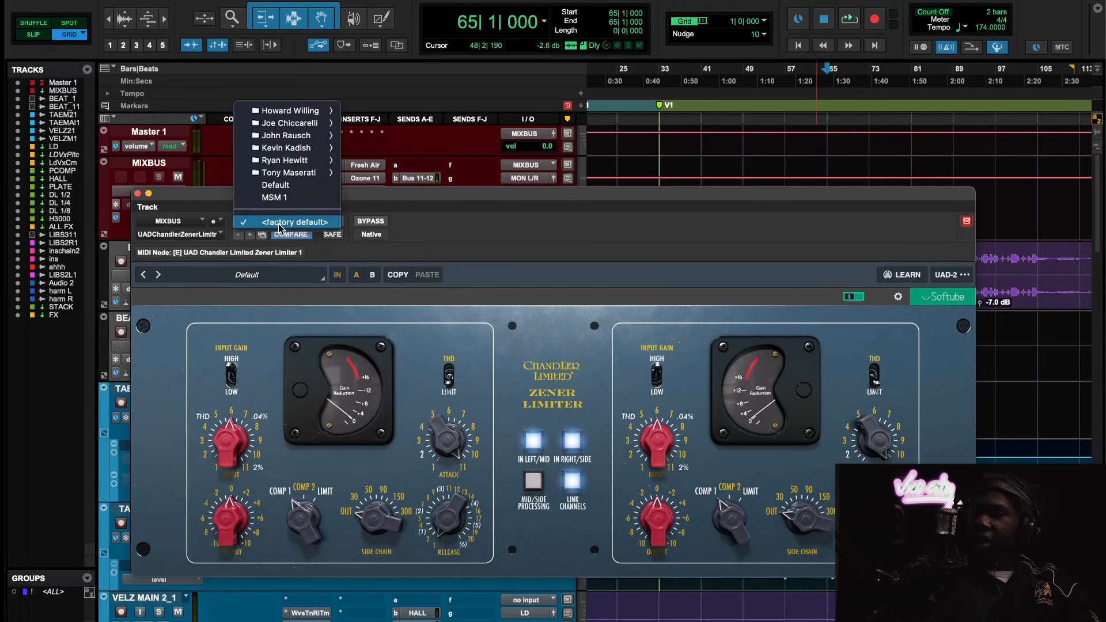
pyautogui.click(281, 223)
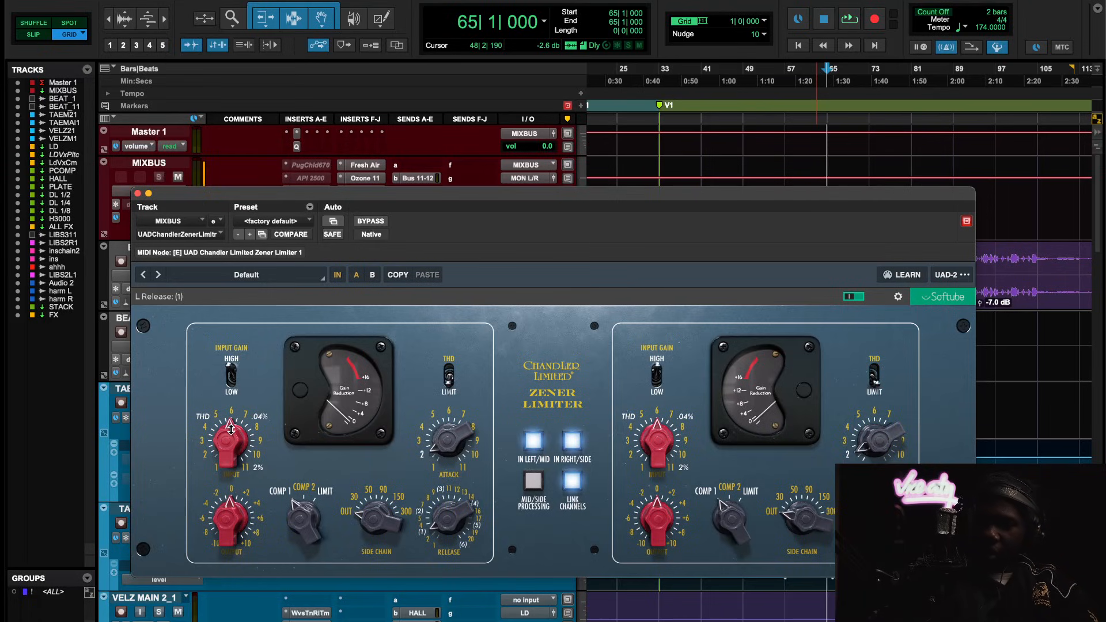
# Play the mix from bar 65, lower the Zener Limiter's input to about 2, compare with bypass and raise its output to +8 dB
pyautogui.press('space')
pyautogui.moveTo(231, 436); pyautogui.dragTo(242, 482)
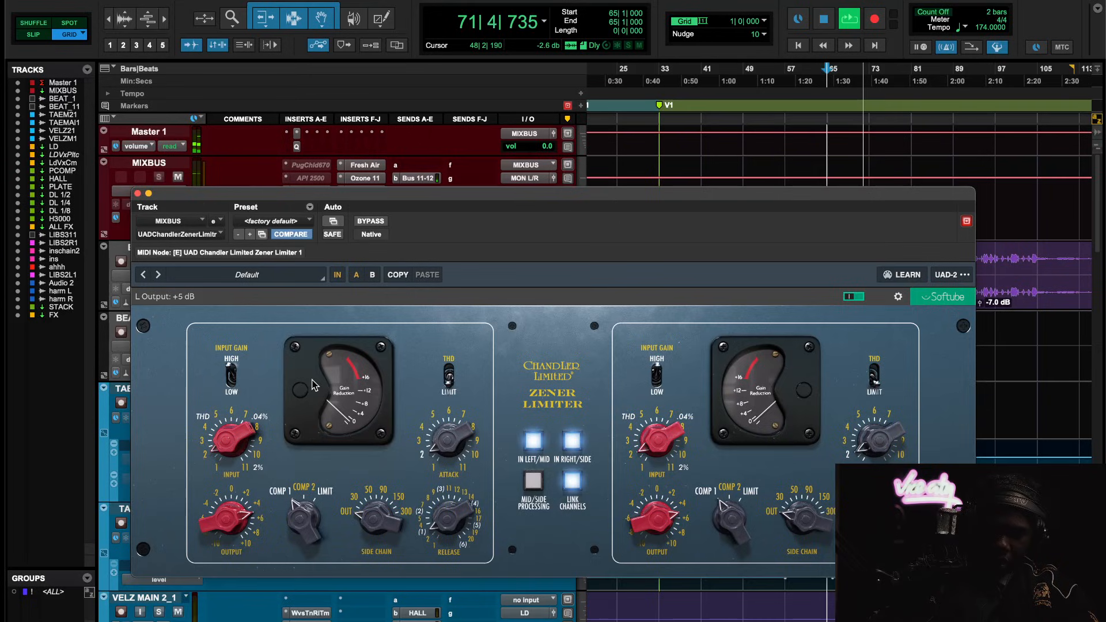
pyautogui.click(374, 222)
pyautogui.click(375, 222)
pyautogui.moveTo(240, 487); pyautogui.dragTo(231, 491)
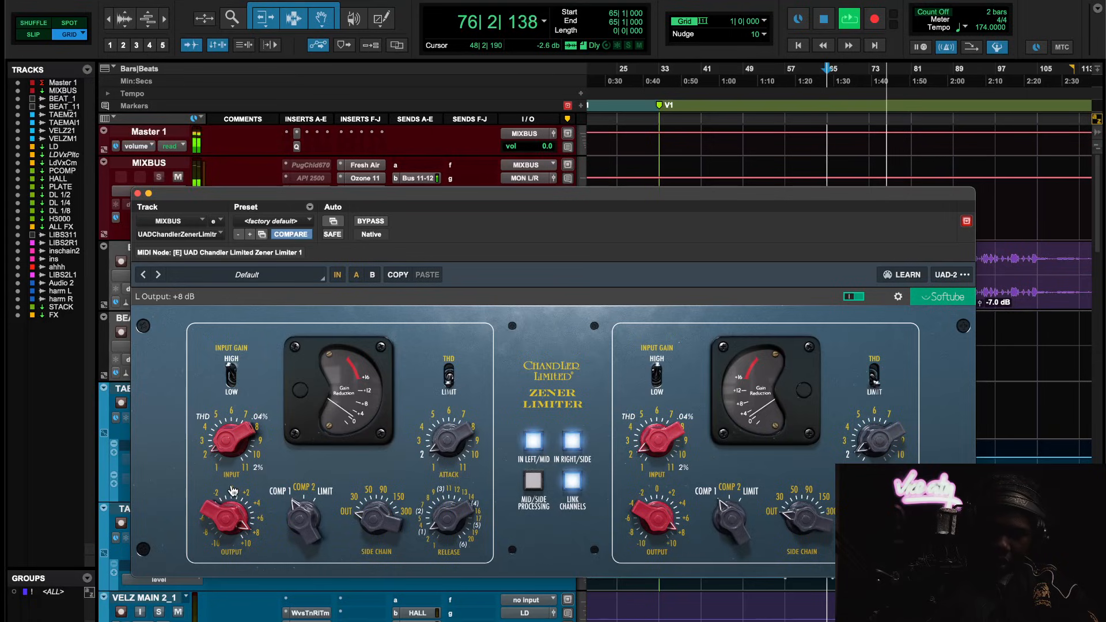
# Switch the Zener Limiter's compressor mode to Limit, replay from bar 65 comparing it with bypass, and set its input to 3
pyautogui.click(326, 491)
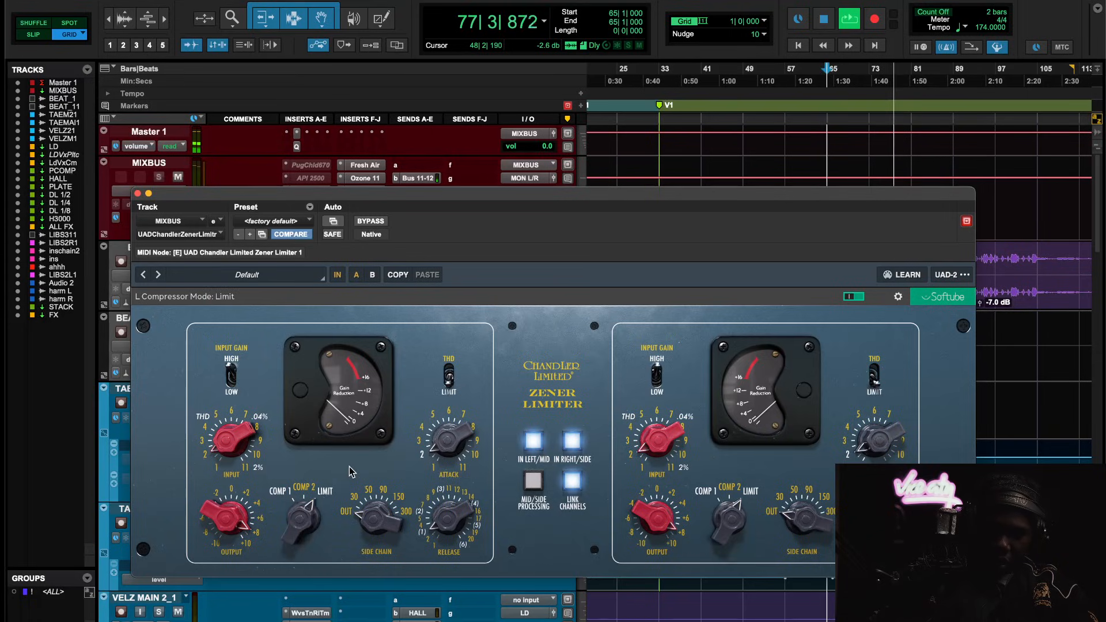
pyautogui.press('space')
pyautogui.press('space')
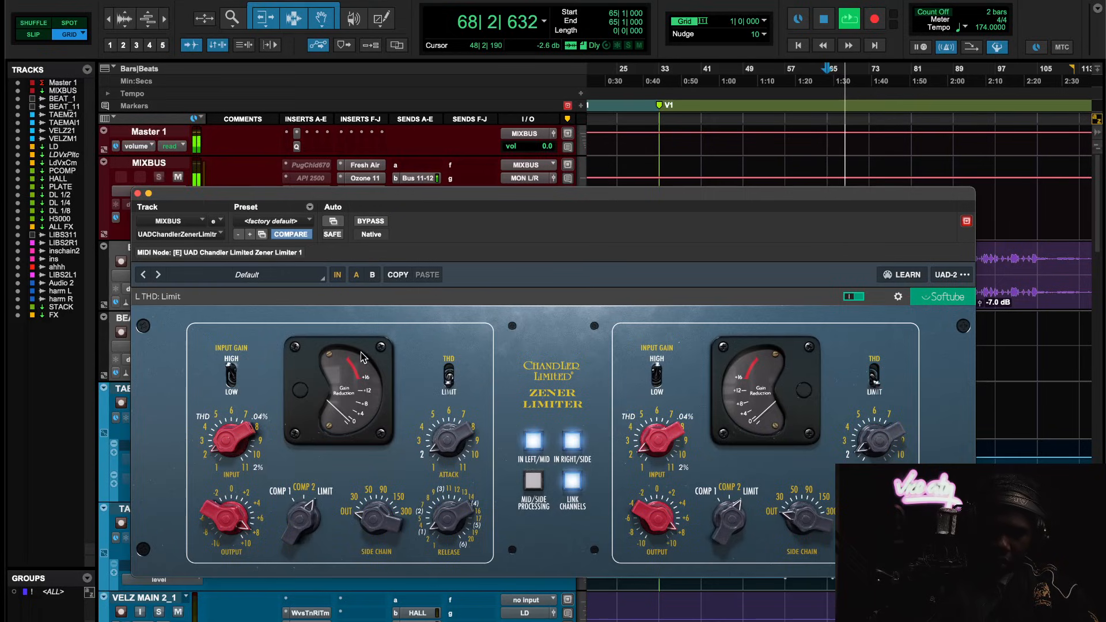
pyautogui.click(364, 221)
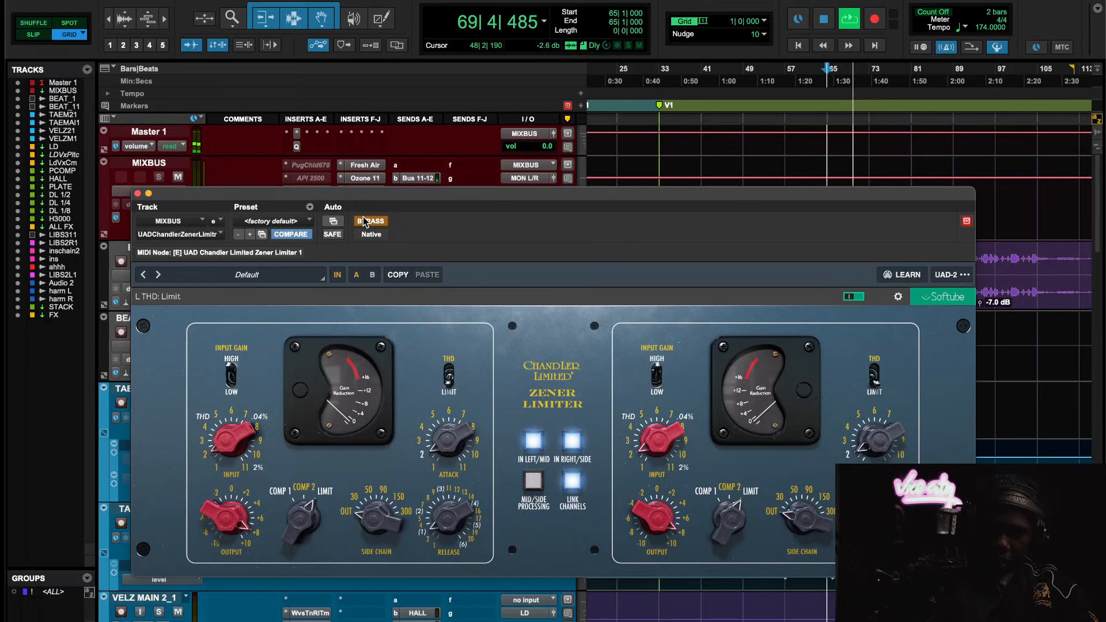
pyautogui.click(364, 222)
pyautogui.moveTo(220, 444); pyautogui.dragTo(222, 436)
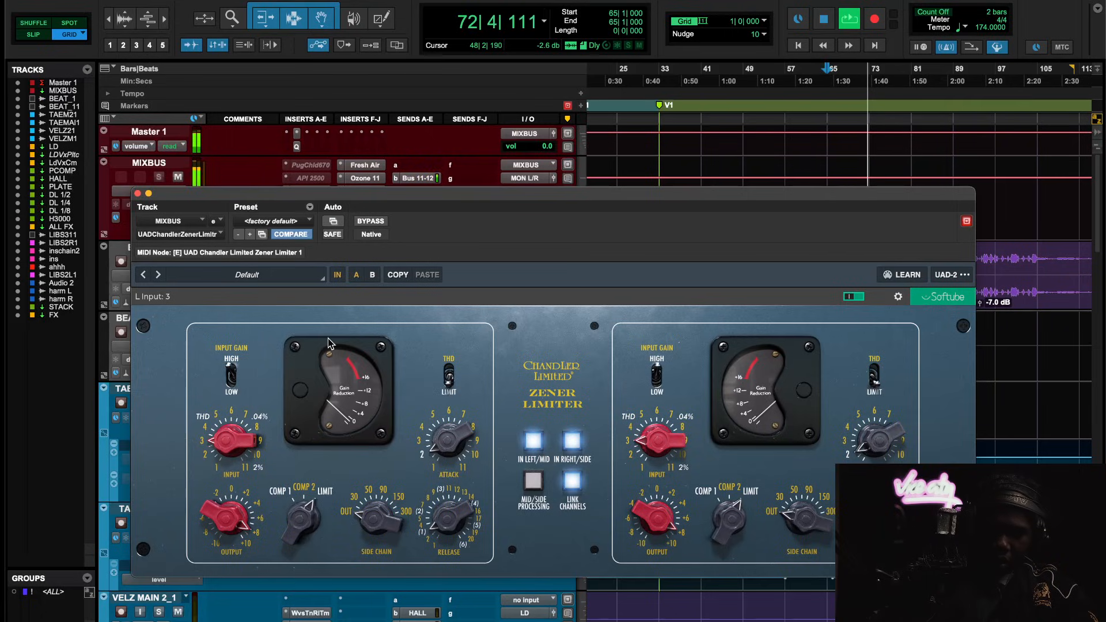
# Keep the THD switch at Limit, replay from bar 65, set the side chain to 30 Hz and compare the limiter with bypass
pyautogui.click(449, 389)
pyautogui.press('space')
pyautogui.press('space')
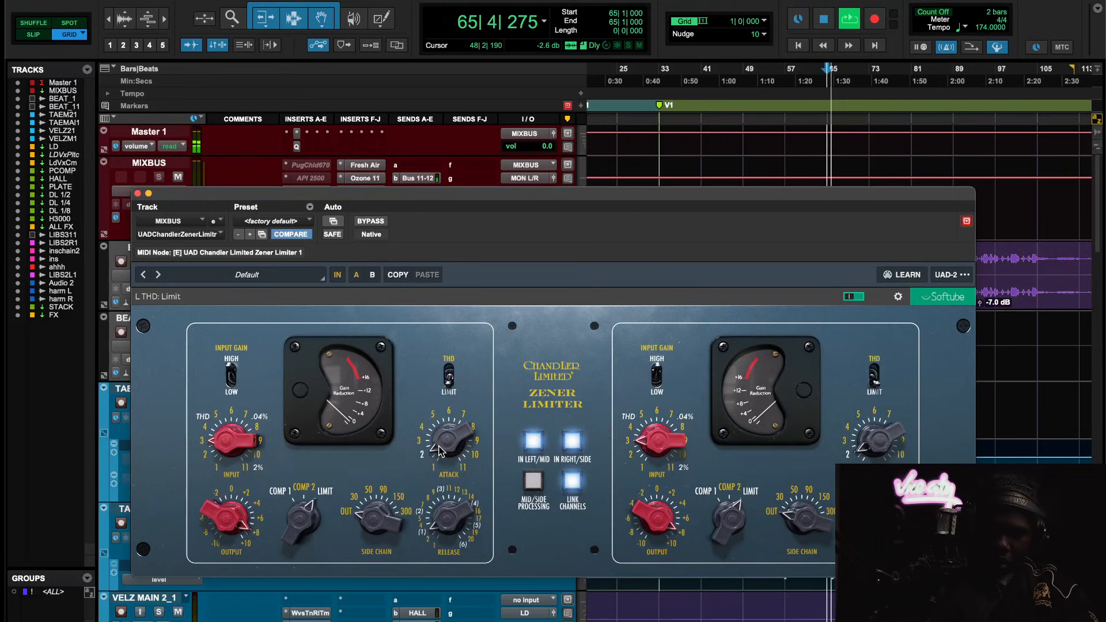
pyautogui.moveTo(374, 523); pyautogui.dragTo(382, 508)
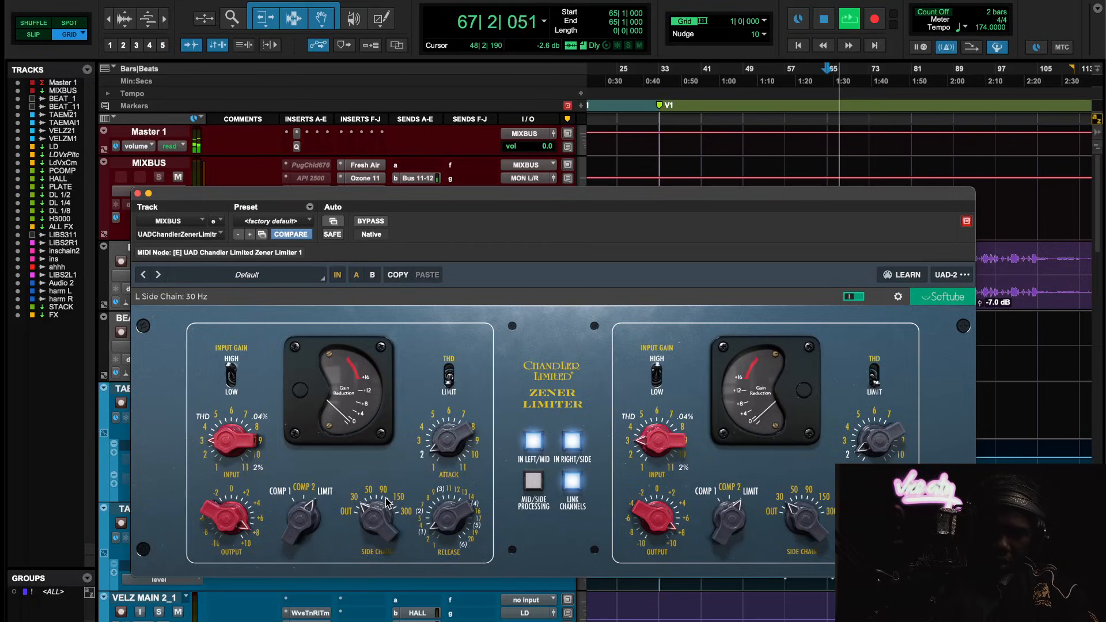
pyautogui.click(379, 222)
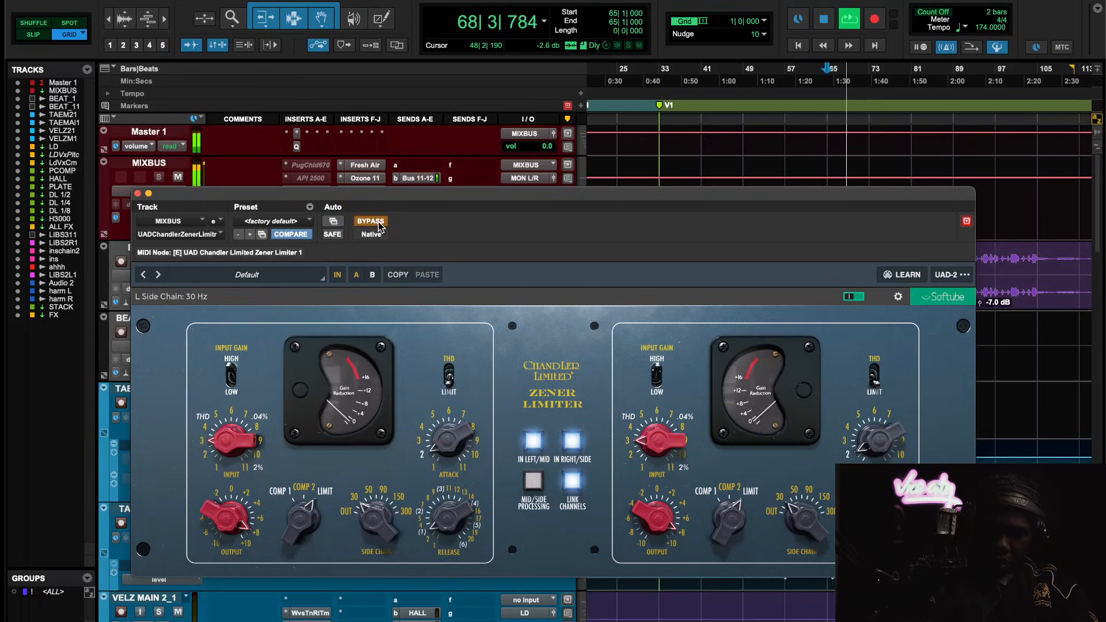
pyautogui.click(378, 223)
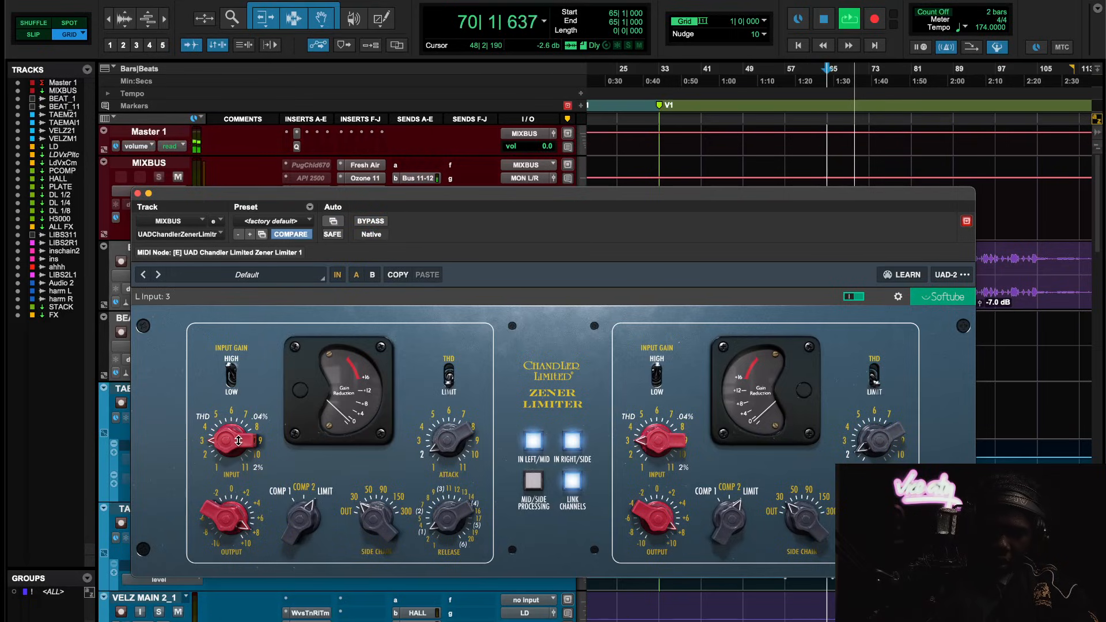
# Set the Zener Limiter's input to 3.5, compare it with bypass, stop playback and close the plug-in window
pyautogui.moveTo(223, 445); pyautogui.dragTo(230, 438)
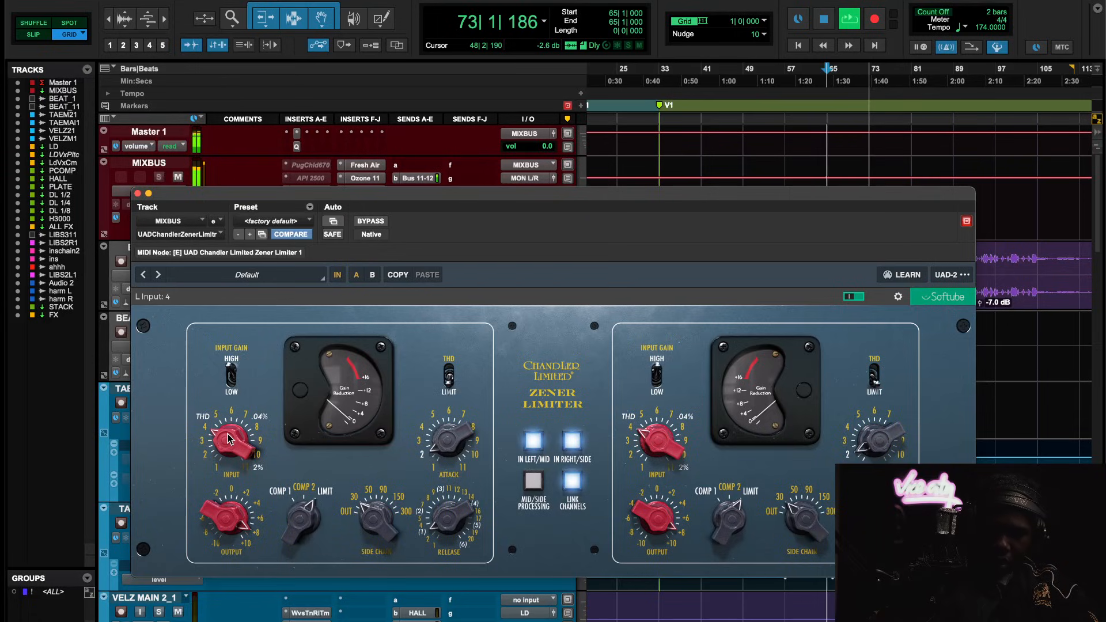
pyautogui.moveTo(229, 439); pyautogui.dragTo(228, 442)
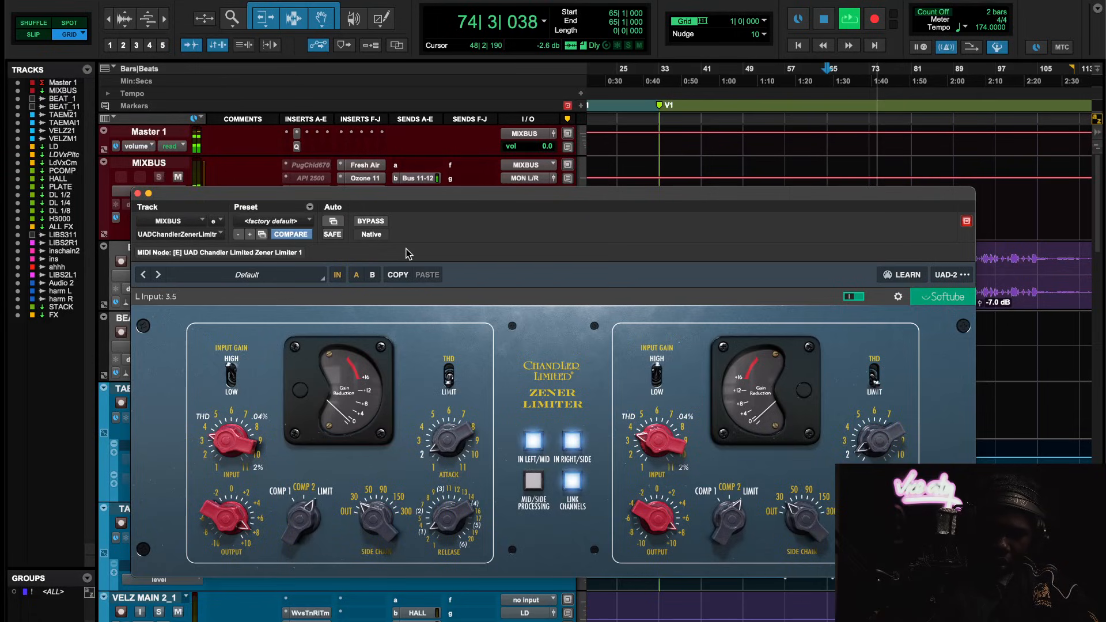
pyautogui.click(370, 221)
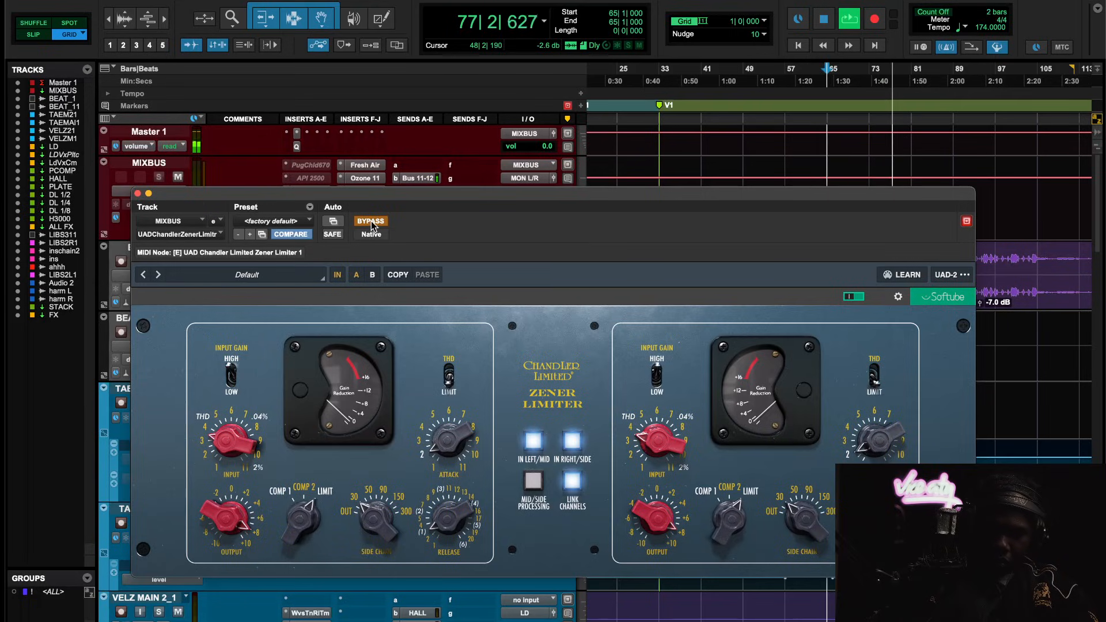
pyautogui.click(370, 222)
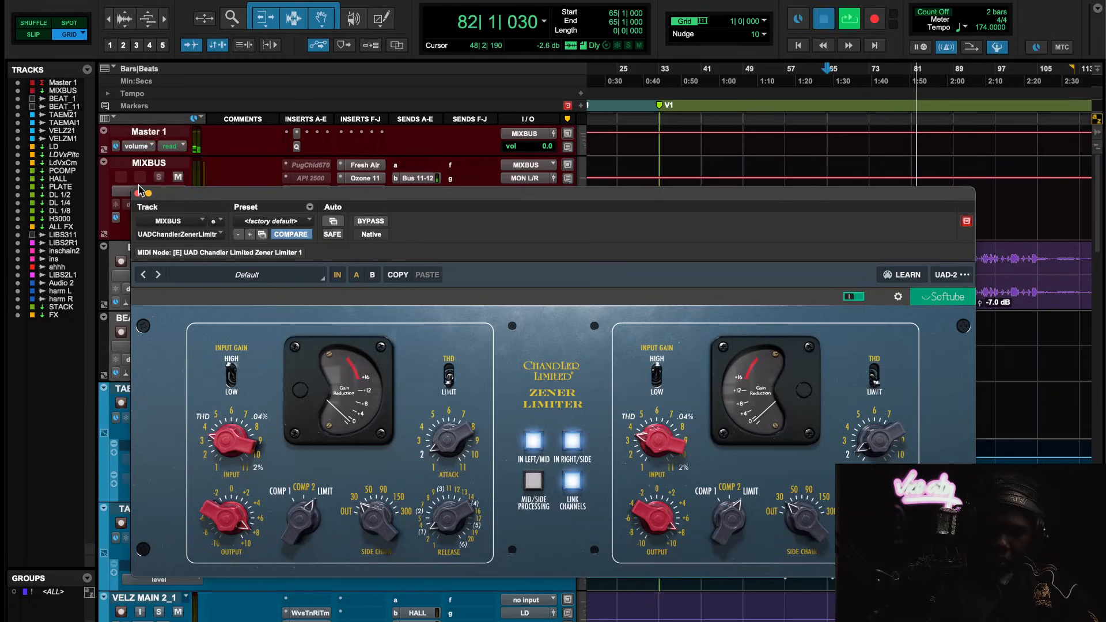
pyautogui.press('space')
pyautogui.click(138, 194)
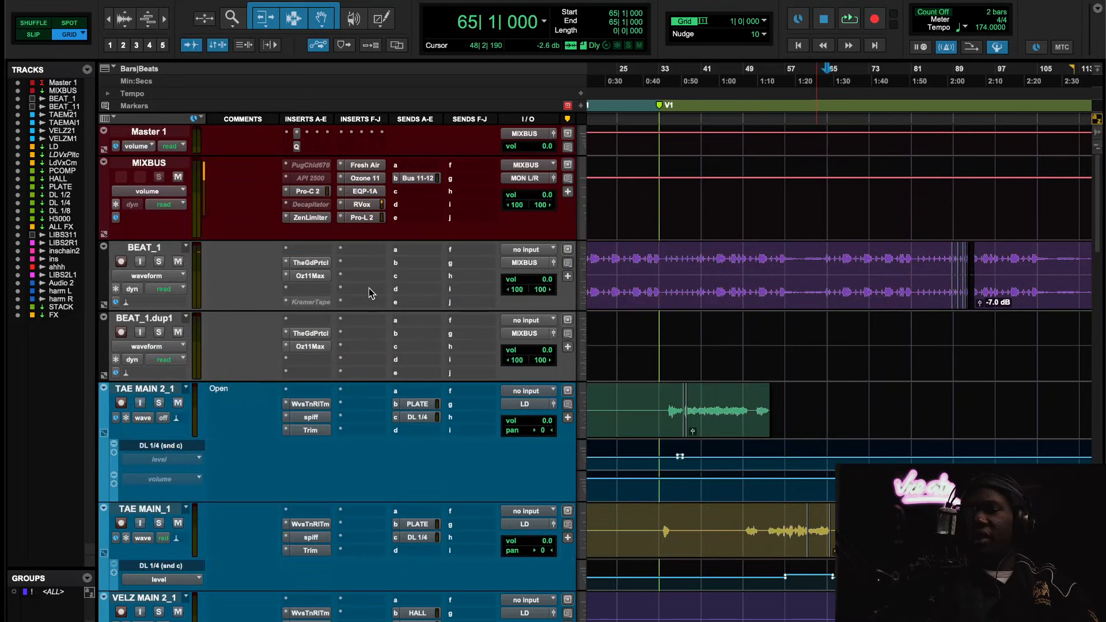
# Reopen the Zener Limiter on MIXBUS, save its settings as the preset "TAP 1DB" and close the window
pyautogui.click(307, 216)
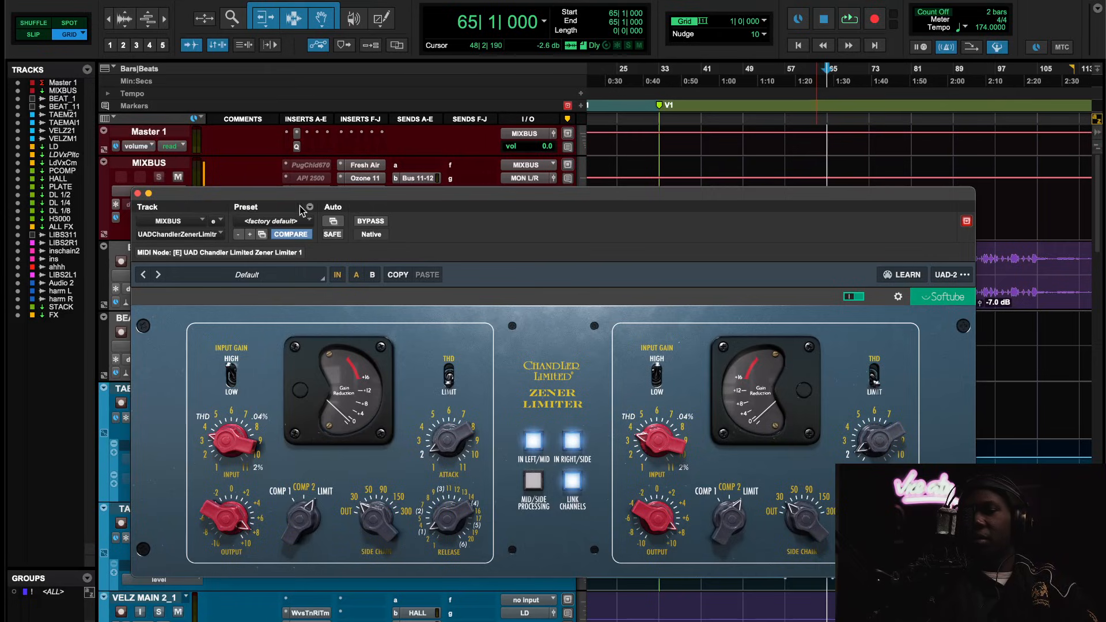
pyautogui.click(309, 207)
pyautogui.click(344, 228)
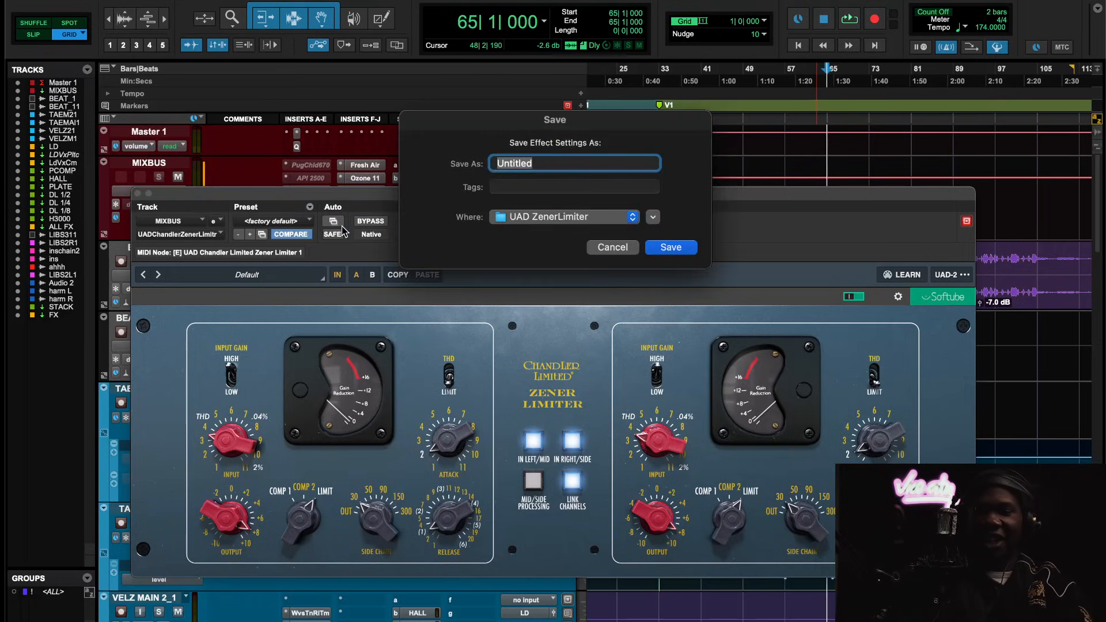
pyautogui.write('TAP 1DB')
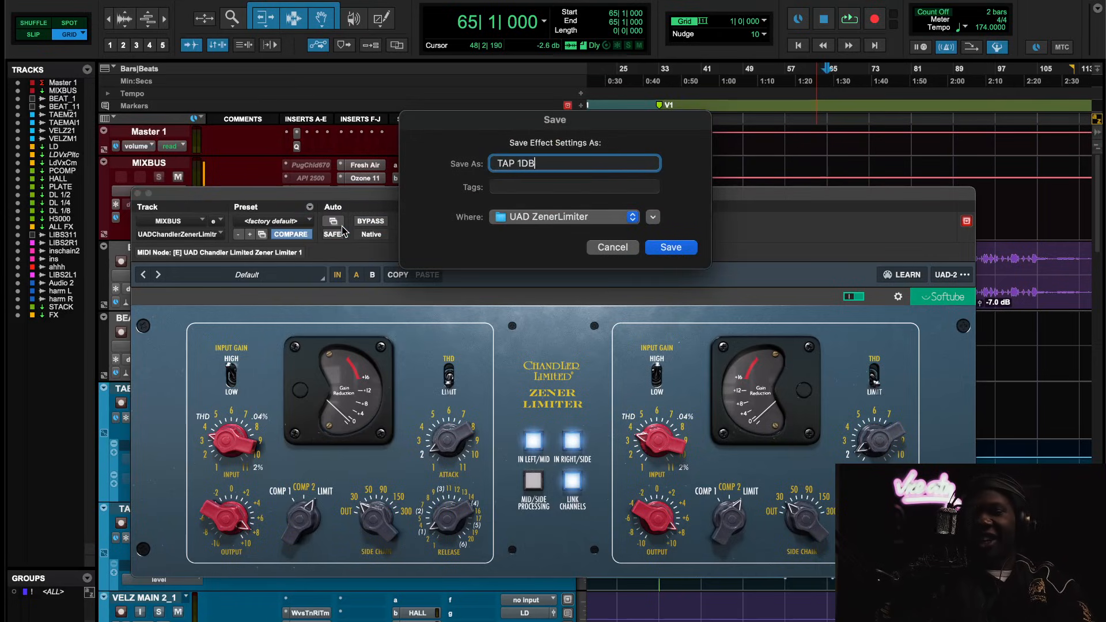
pyautogui.press('Return')
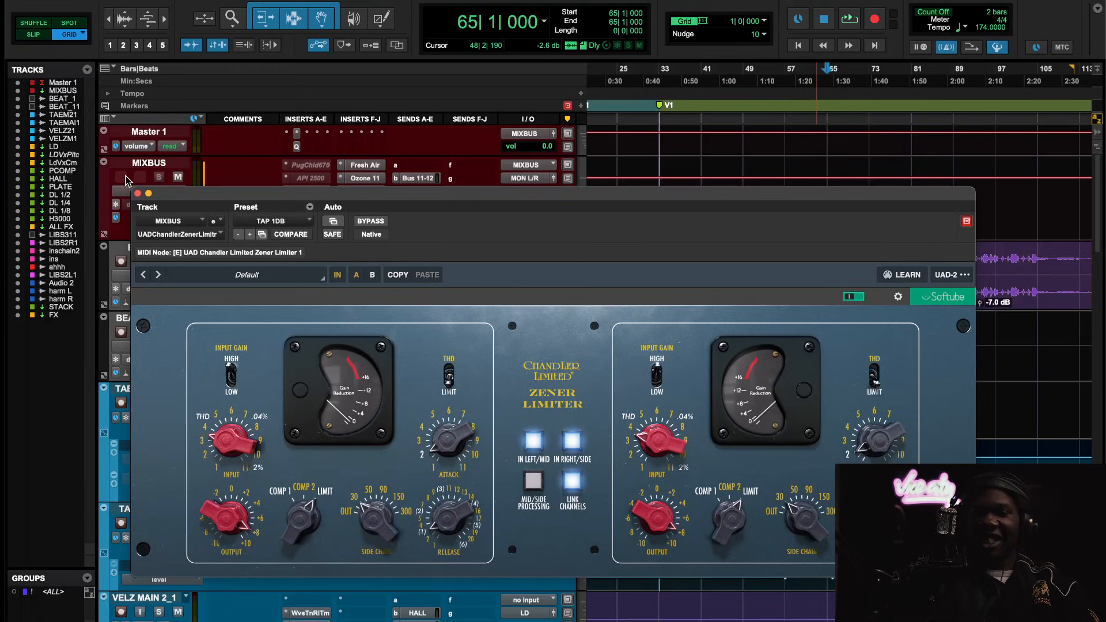
pyautogui.click(137, 194)
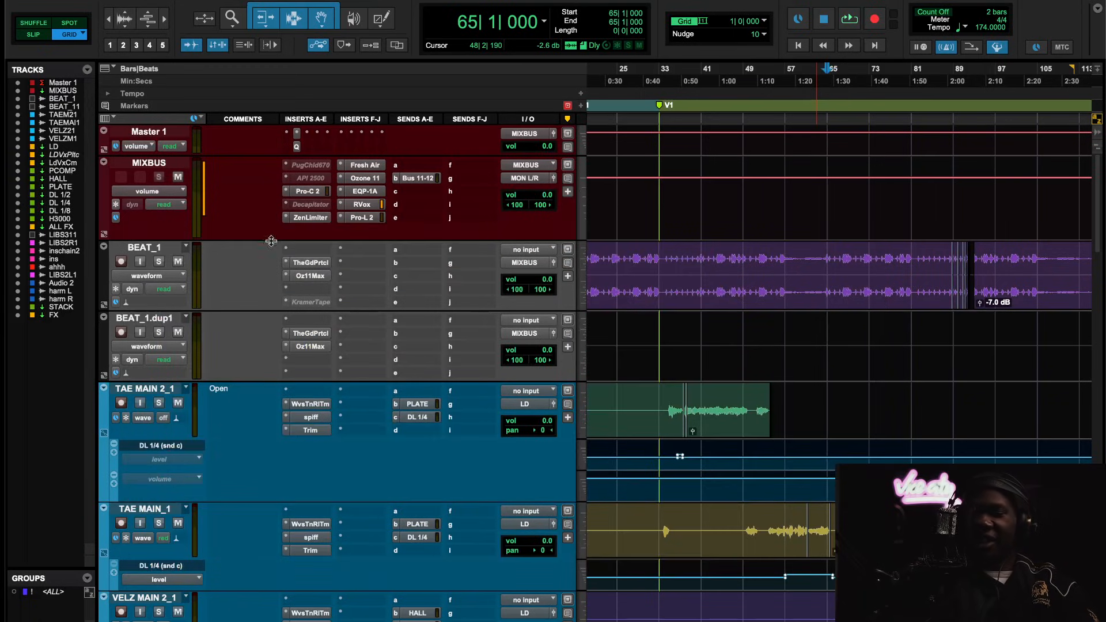
# Open Decapitator on MIXBUS, try style N and reset the plug-in to its default settings
pyautogui.click(316, 207)
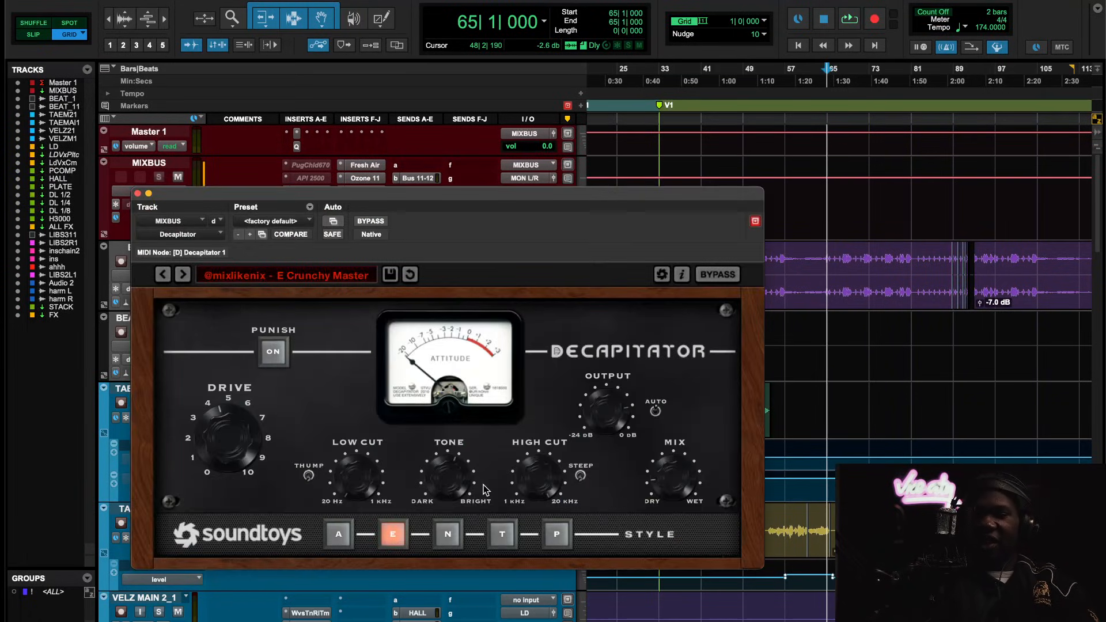
pyautogui.click(442, 540)
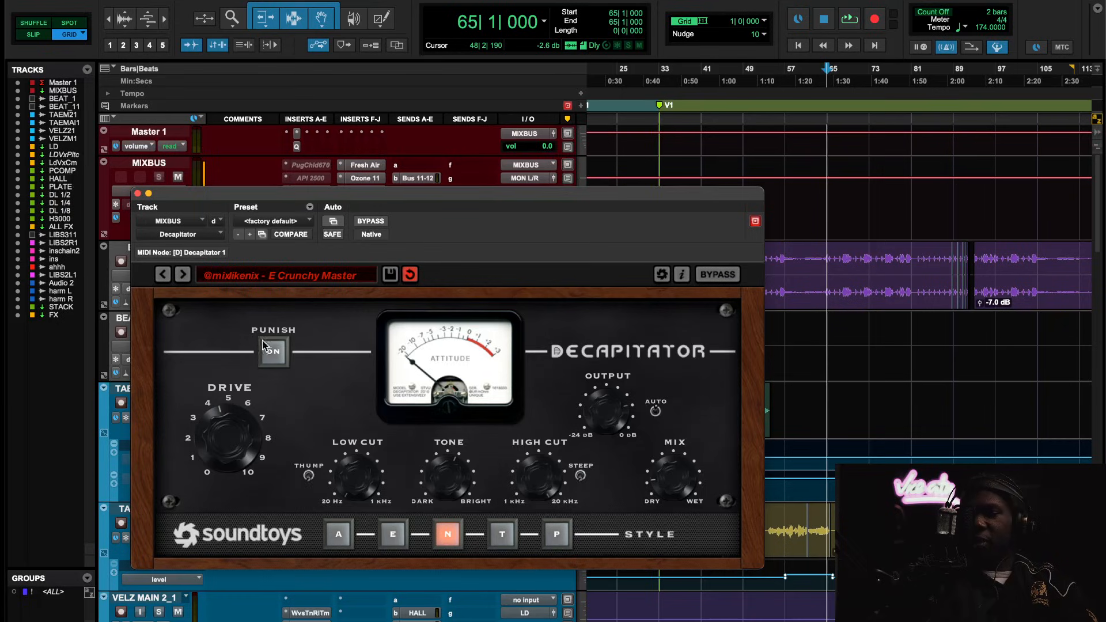
pyautogui.click(265, 219)
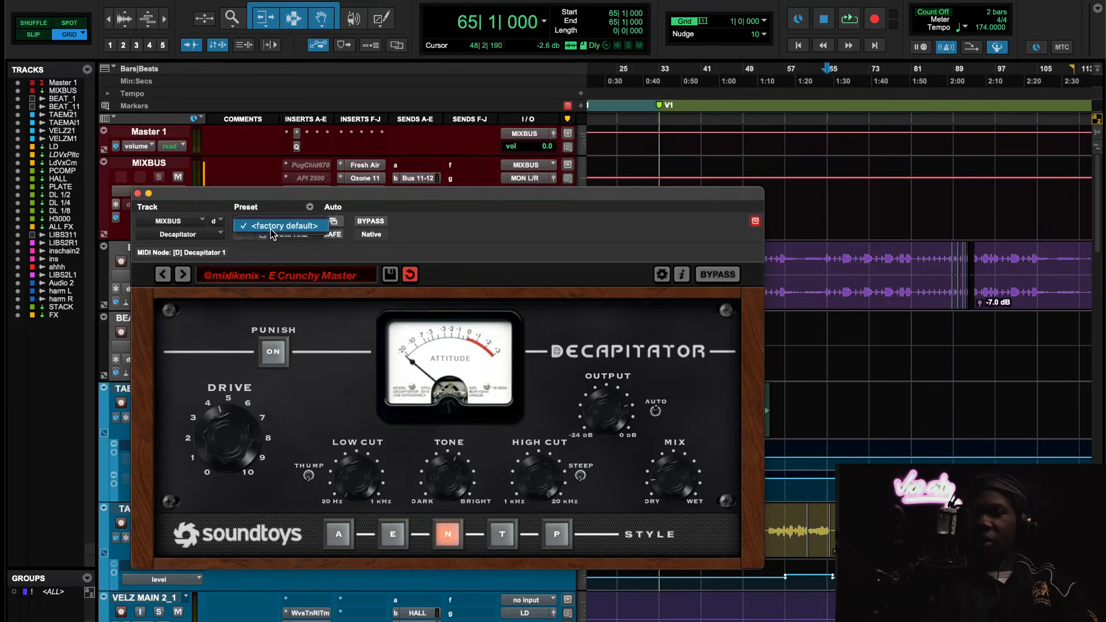
pyautogui.click(269, 214)
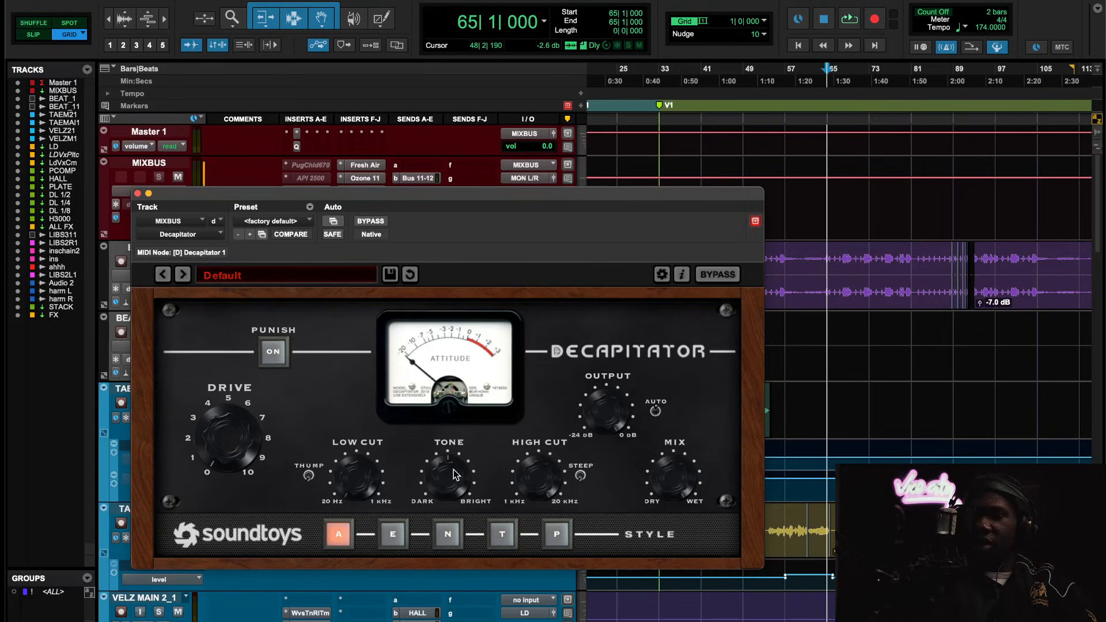
# Play the mix from bar 65, switch Decapitator to style N and audition Punish, leaving it off
pyautogui.press('space')
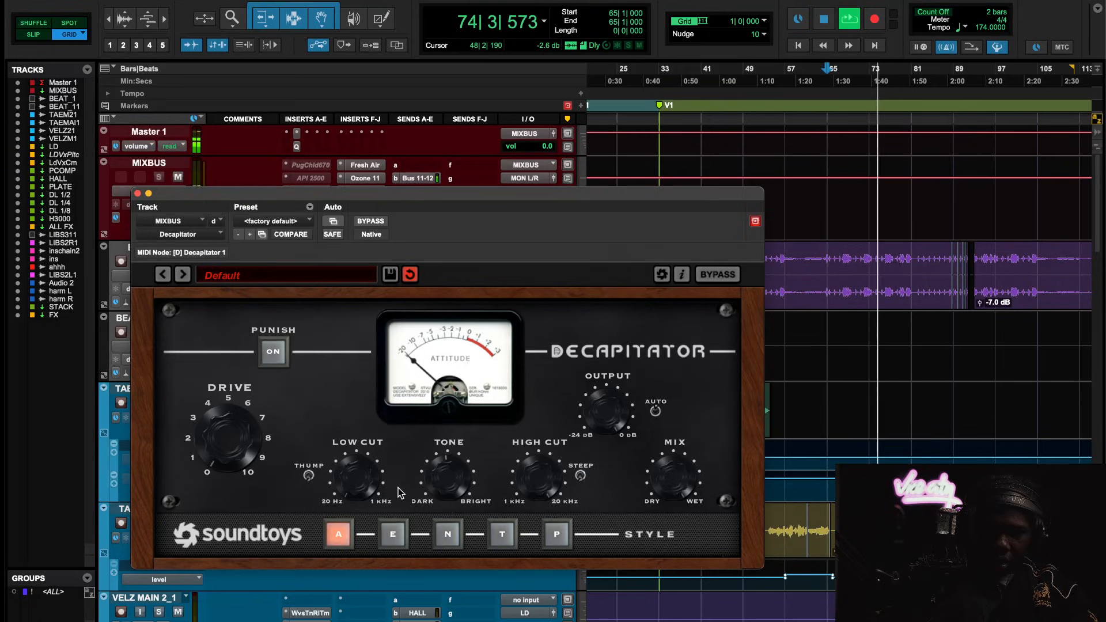
pyautogui.click(437, 537)
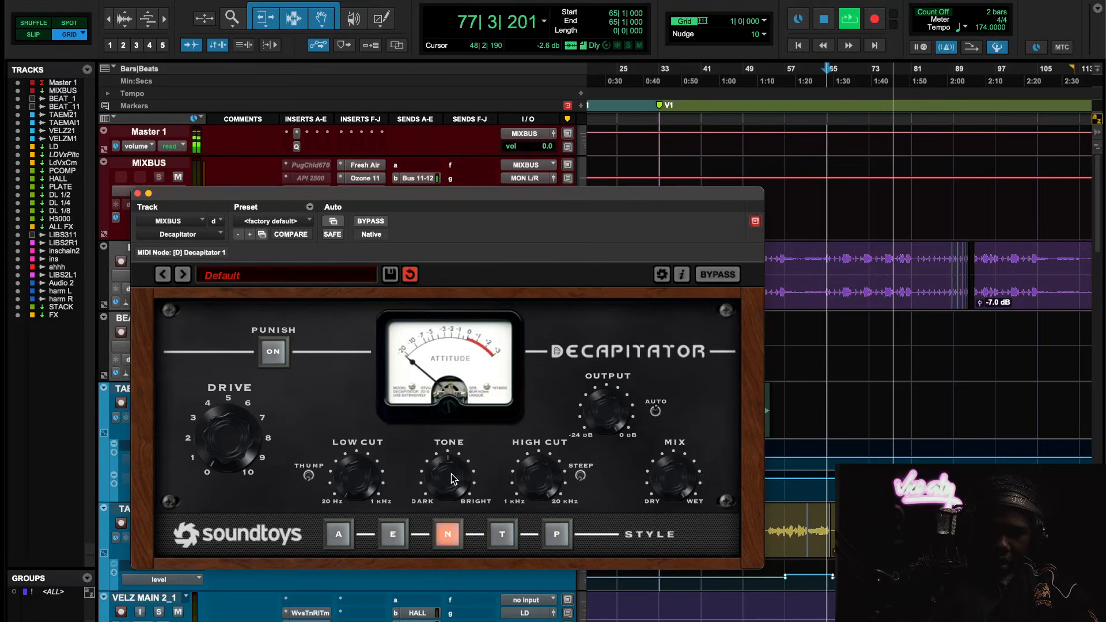
pyautogui.click(285, 352)
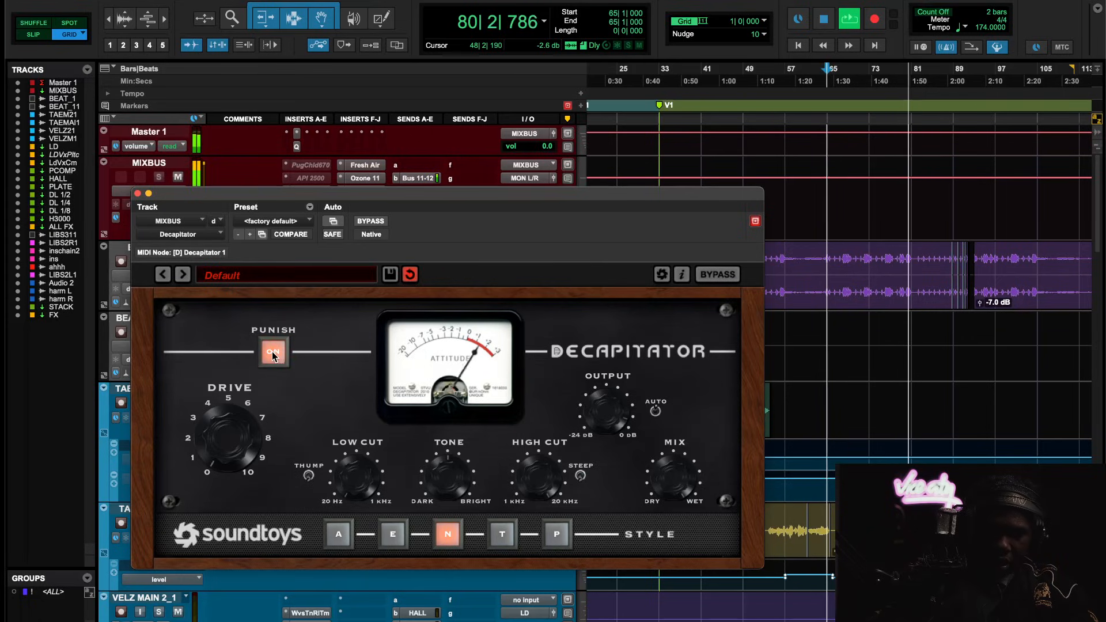
pyautogui.click(273, 353)
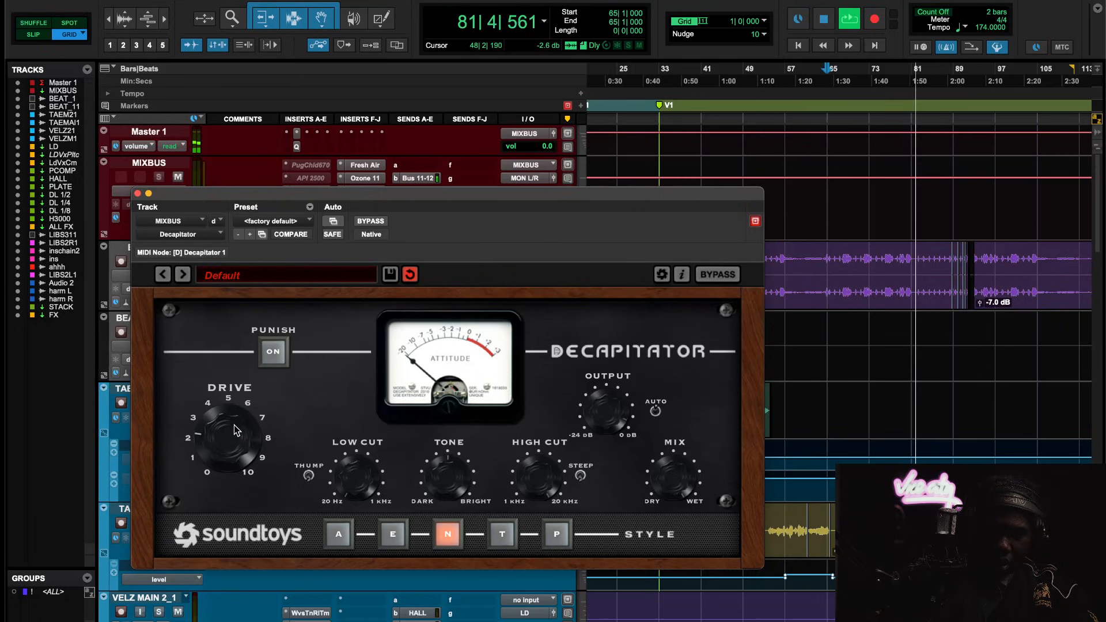
# Replay the mix from bar 65 and set Decapitator's drive to about 2
pyautogui.press('space')
pyautogui.press('space')
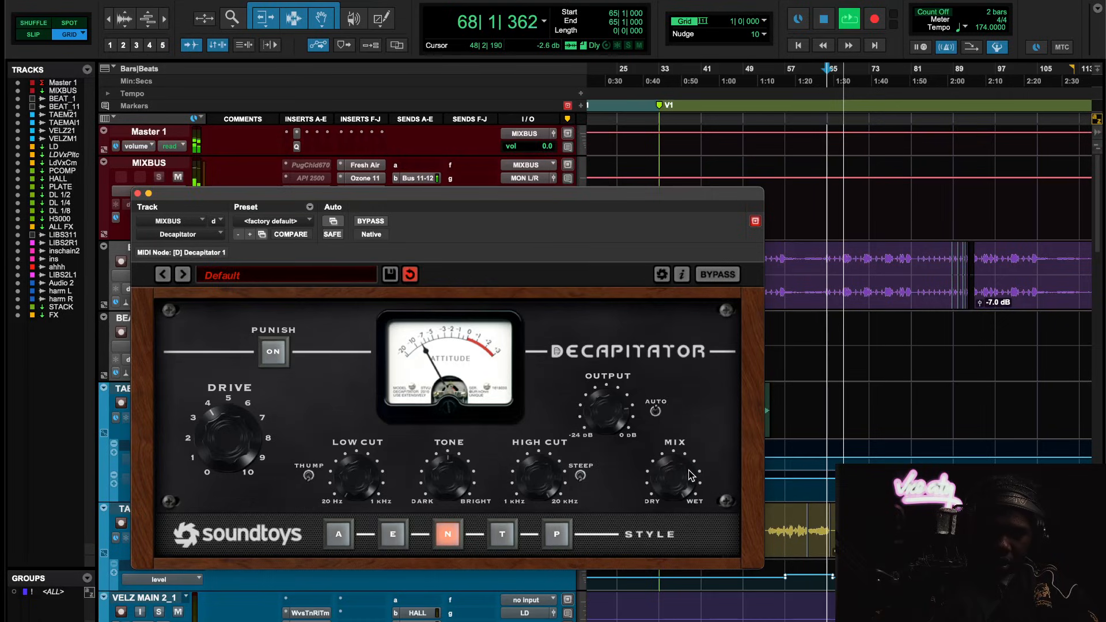
pyautogui.moveTo(237, 439); pyautogui.dragTo(236, 457)
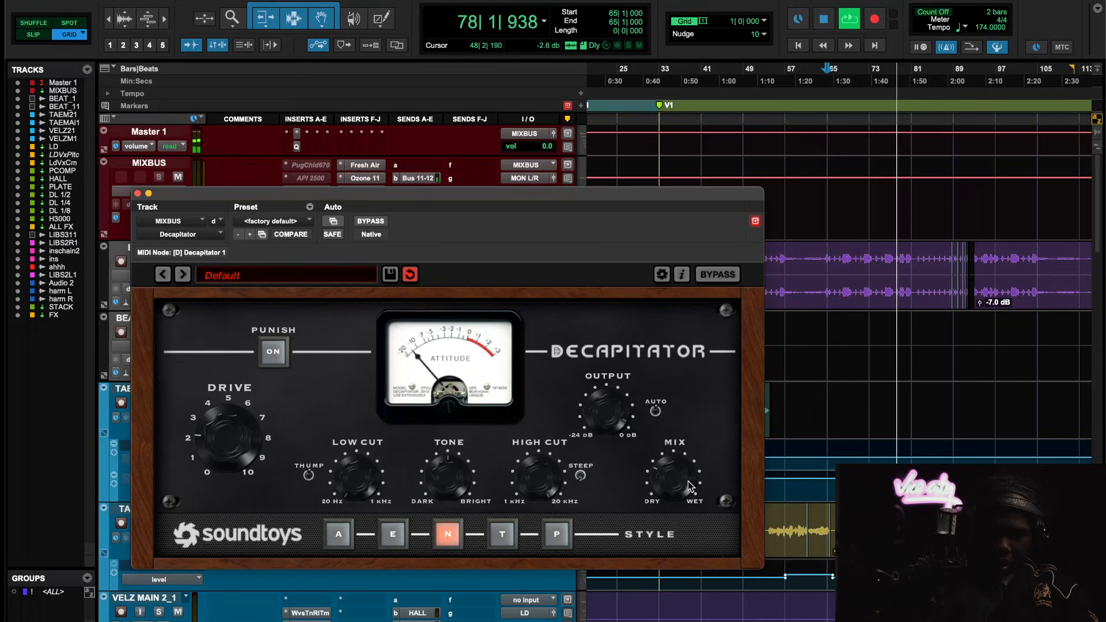
# Compare the mix with Decapitator bypassed and active, restarting playback from bar 88 partway through
pyautogui.click(365, 221)
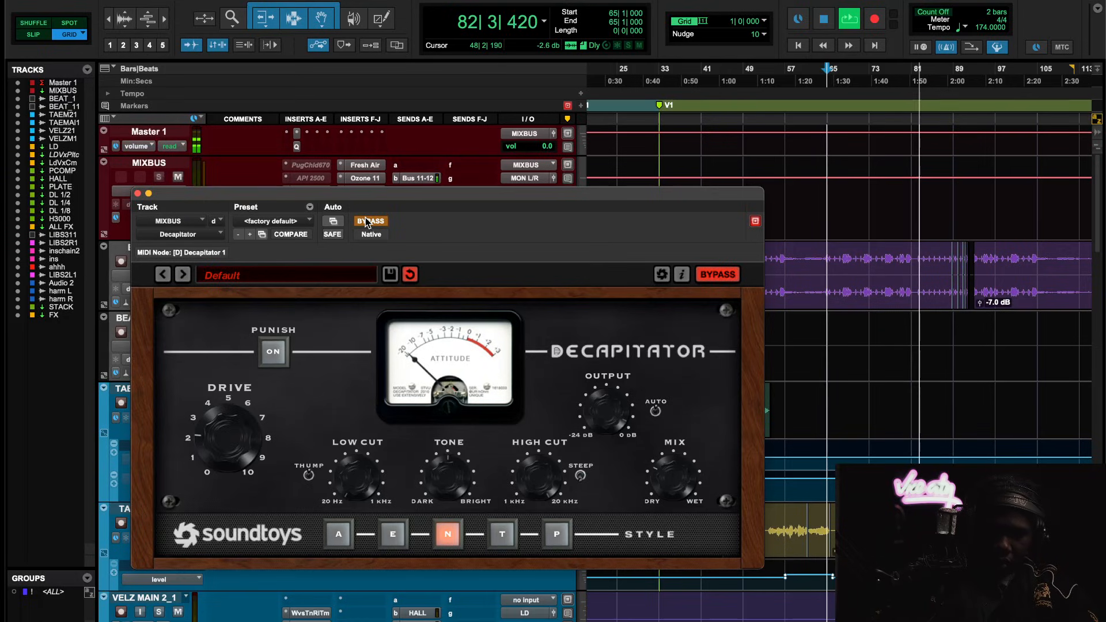
pyautogui.click(948, 81)
pyautogui.press('space')
pyautogui.press('space')
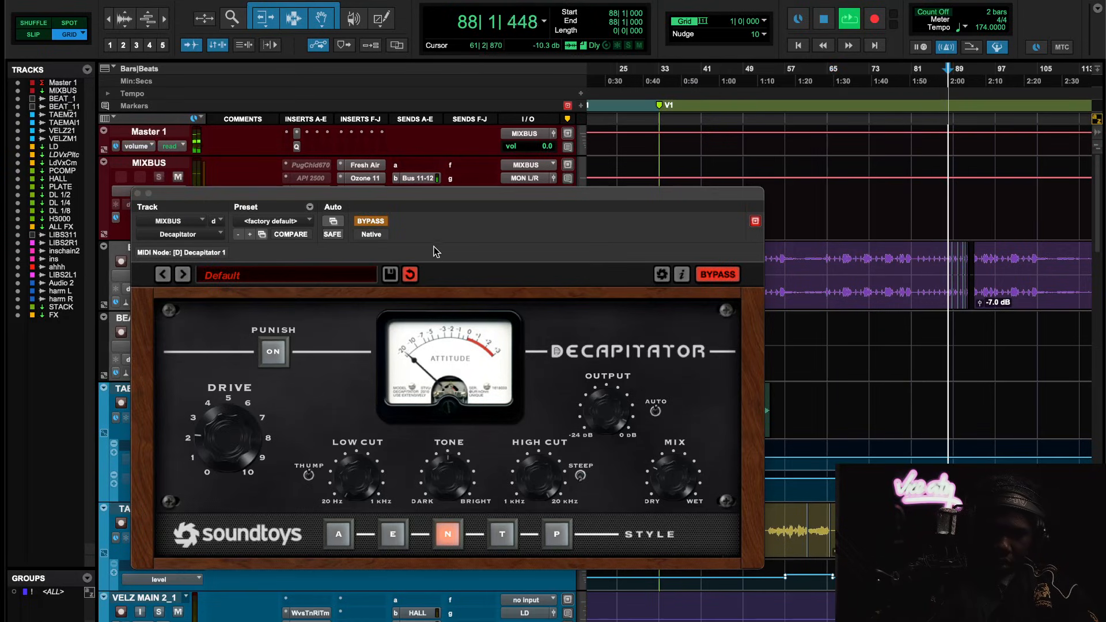
pyautogui.click(371, 221)
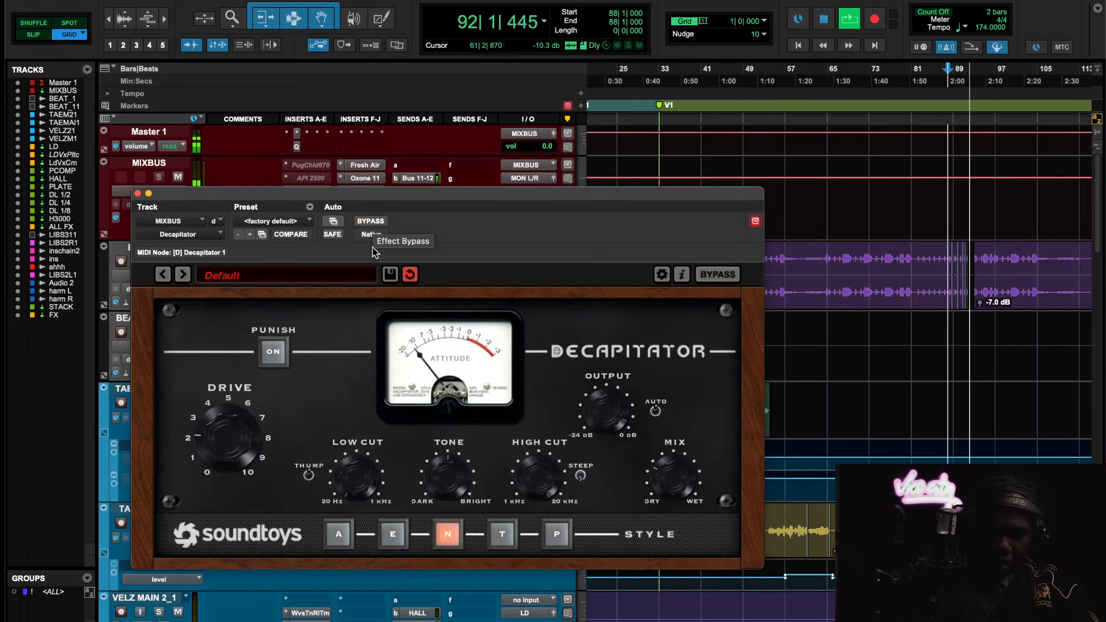
pyautogui.click(391, 275)
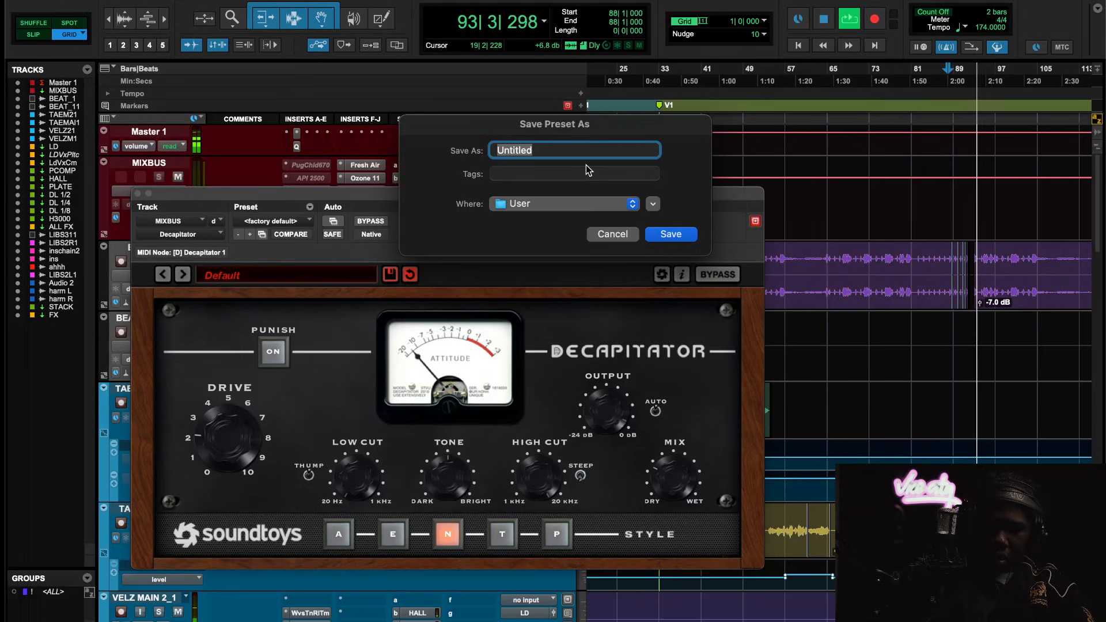
pyautogui.write('@mixlikenix - N Warm Master')
pyautogui.press('Return')
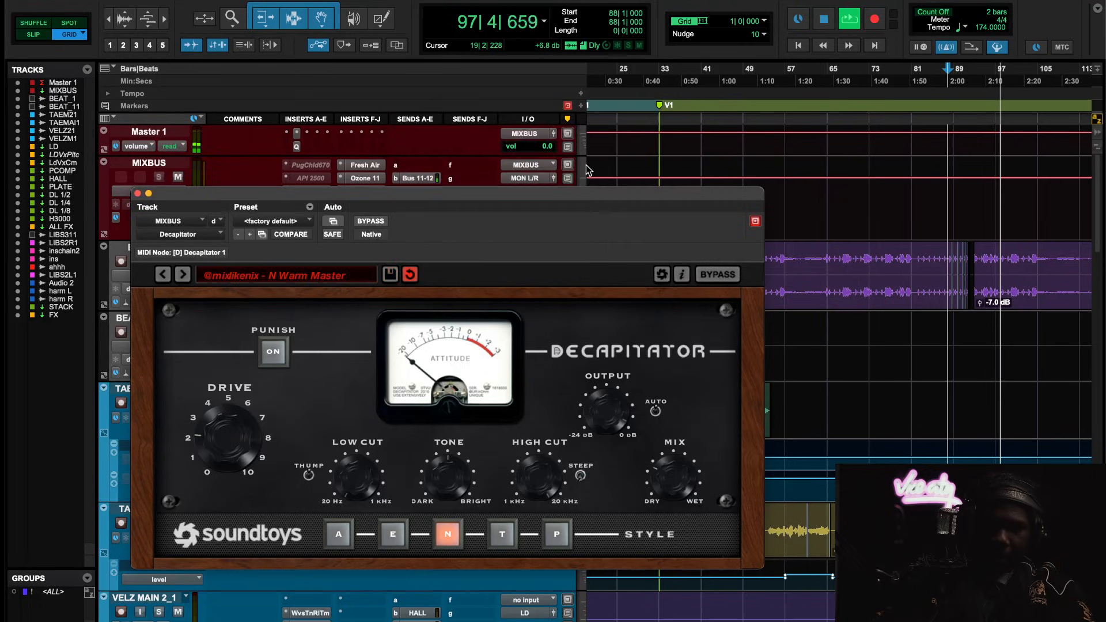
# Bypass and re-enable Decapitator once more to judge the saved preset, and stop playback
pyautogui.click(370, 222)
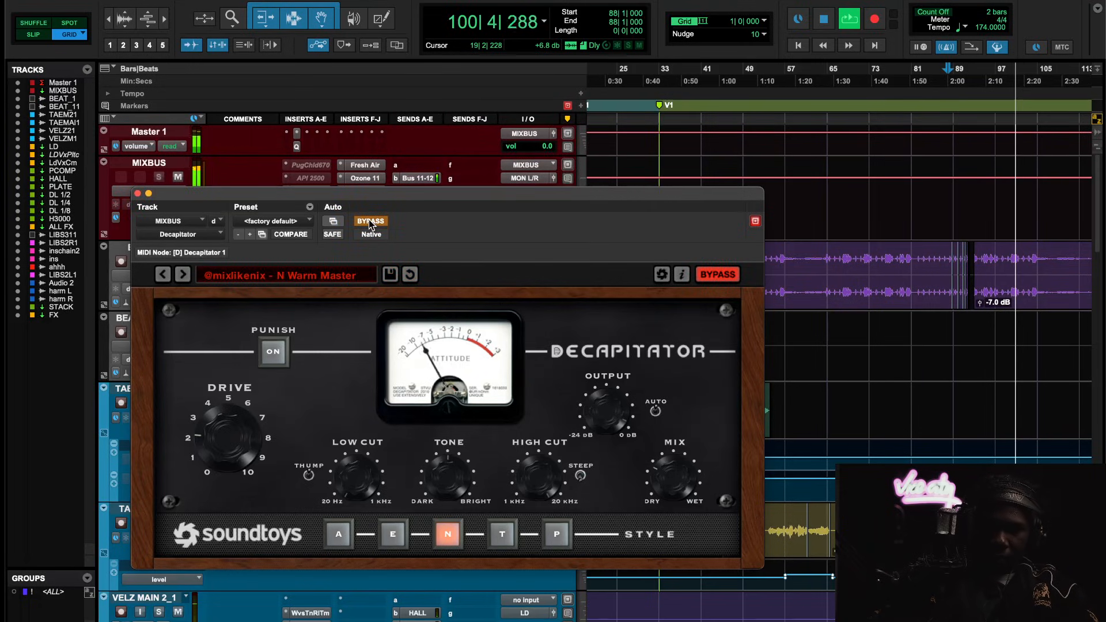
pyautogui.click(369, 222)
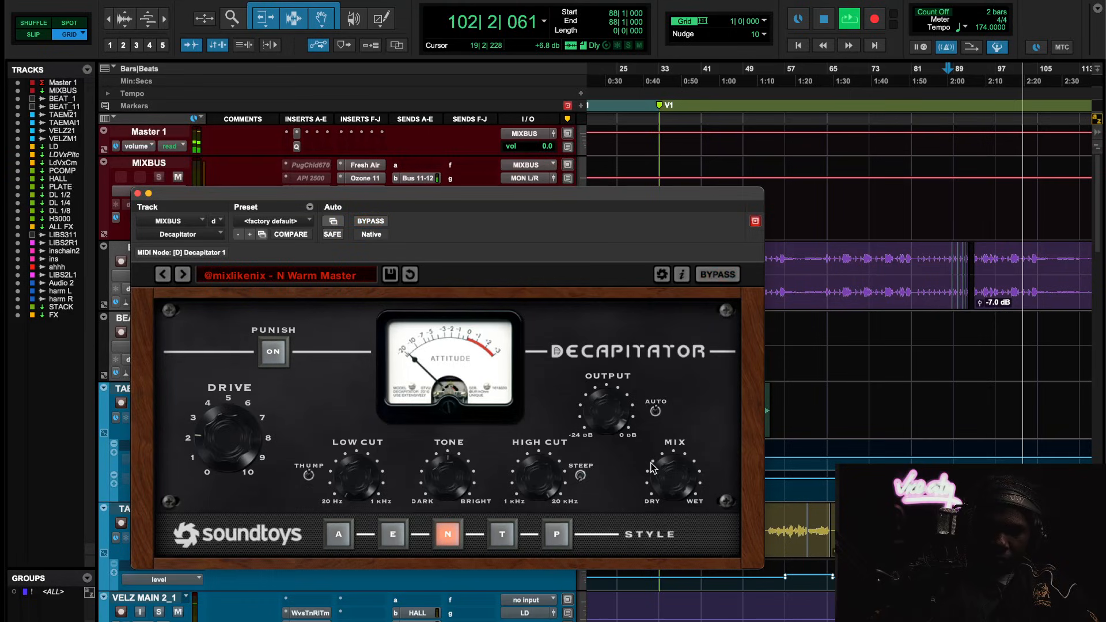
pyautogui.press('space')
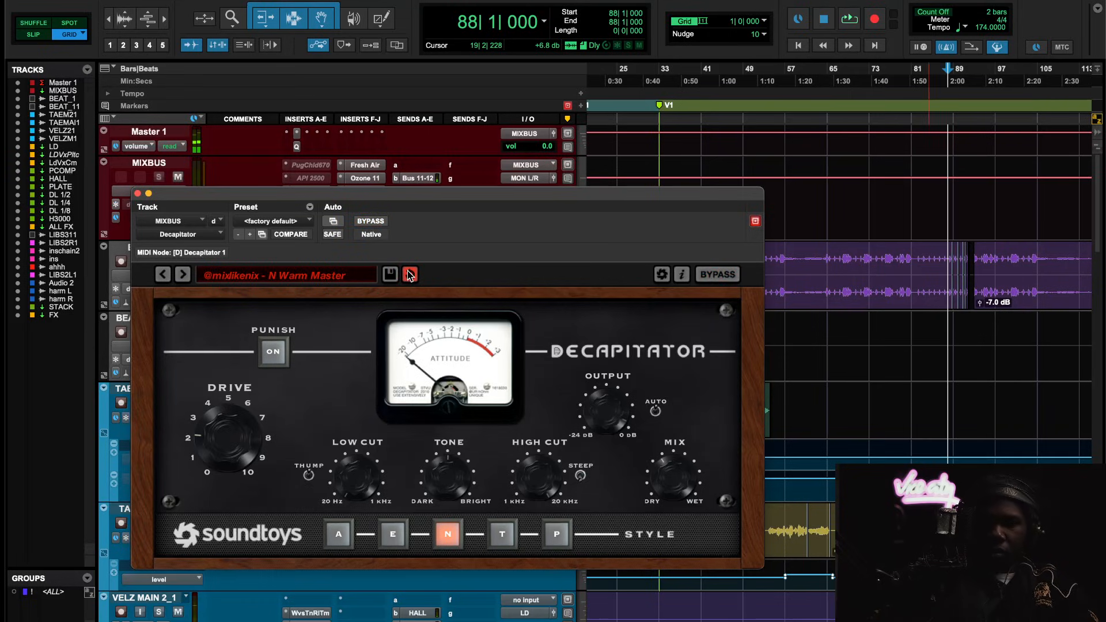
pyautogui.click(394, 275)
pyautogui.click(671, 233)
pyautogui.click(601, 316)
pyautogui.click(147, 194)
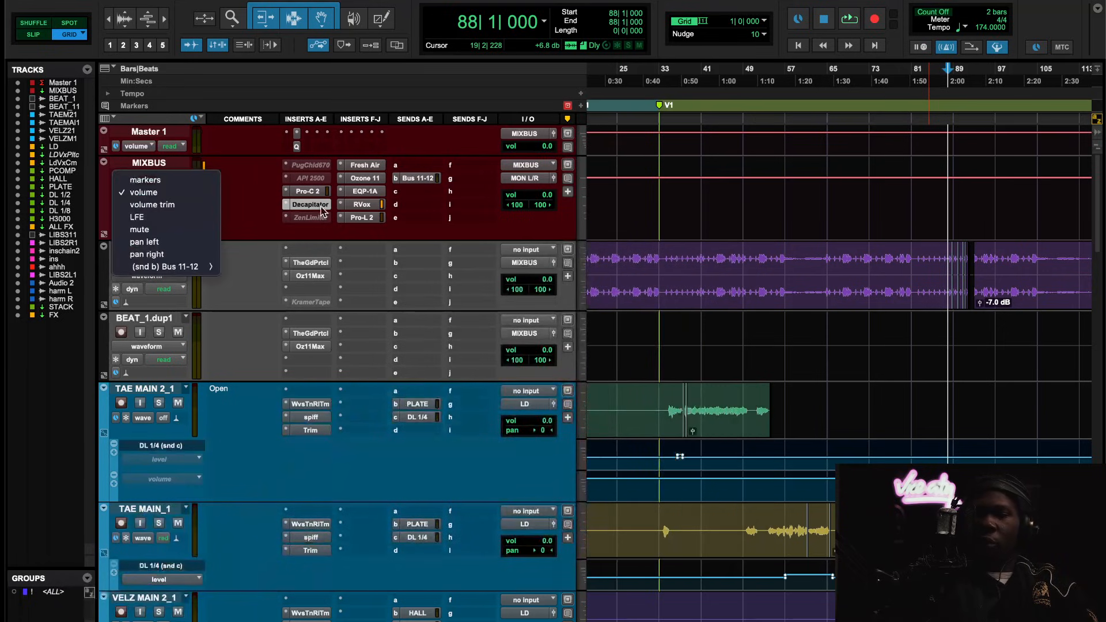
# Deactivate Decapitator on MIXBUS and move the Zener Limiter to the first insert slot of BEAT_1
pyautogui.click(316, 205)
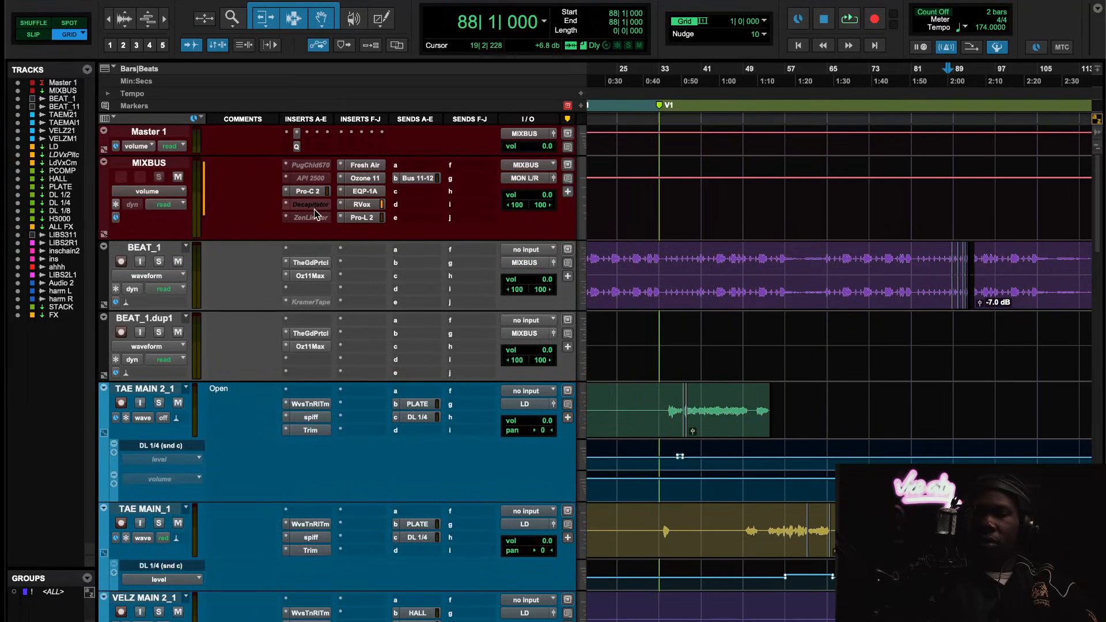
pyautogui.moveTo(315, 221); pyautogui.dragTo(316, 253)
# Search for "neve 10", insert UAD Neve 1073 (stereo) in the fourth insert slot of BEAT_1 and close its window
pyautogui.click(317, 293)
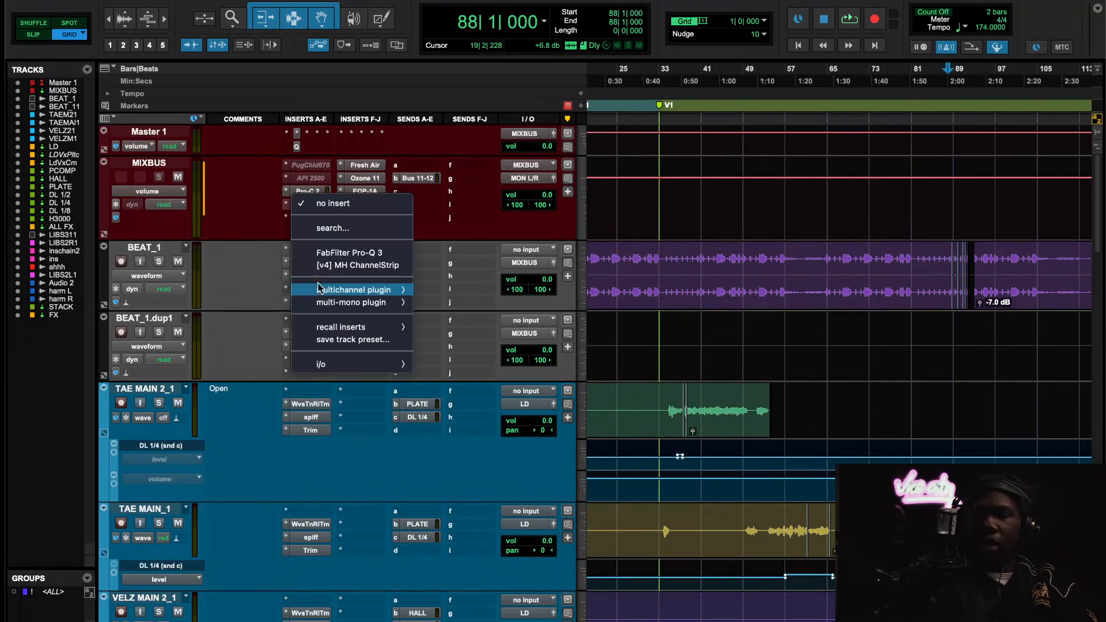
pyautogui.click(345, 225)
pyautogui.write('neve 10')
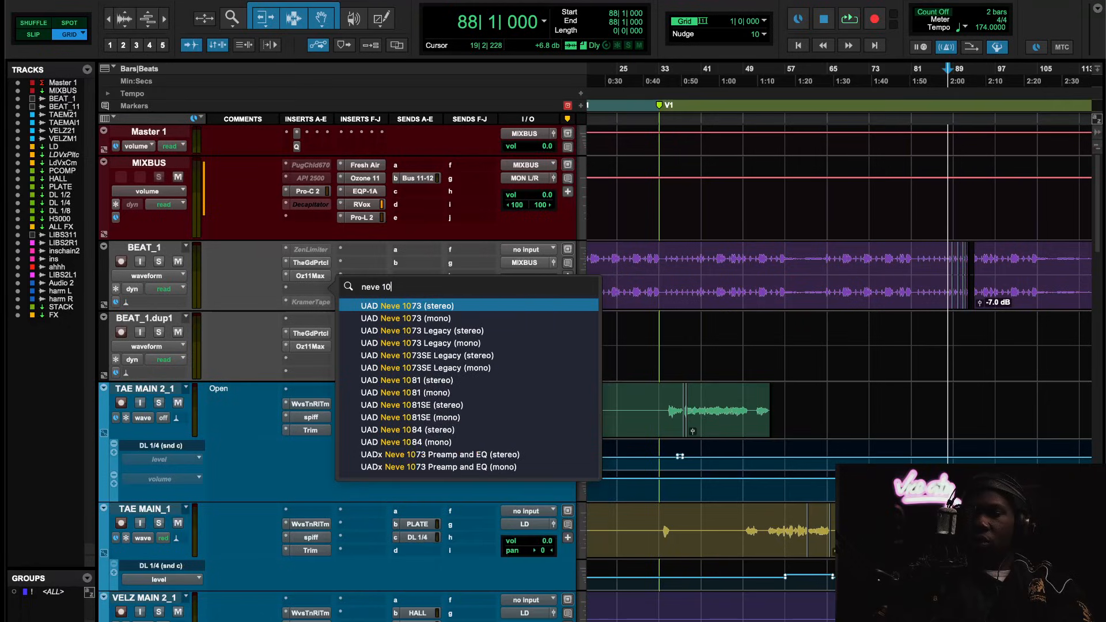
pyautogui.click(434, 305)
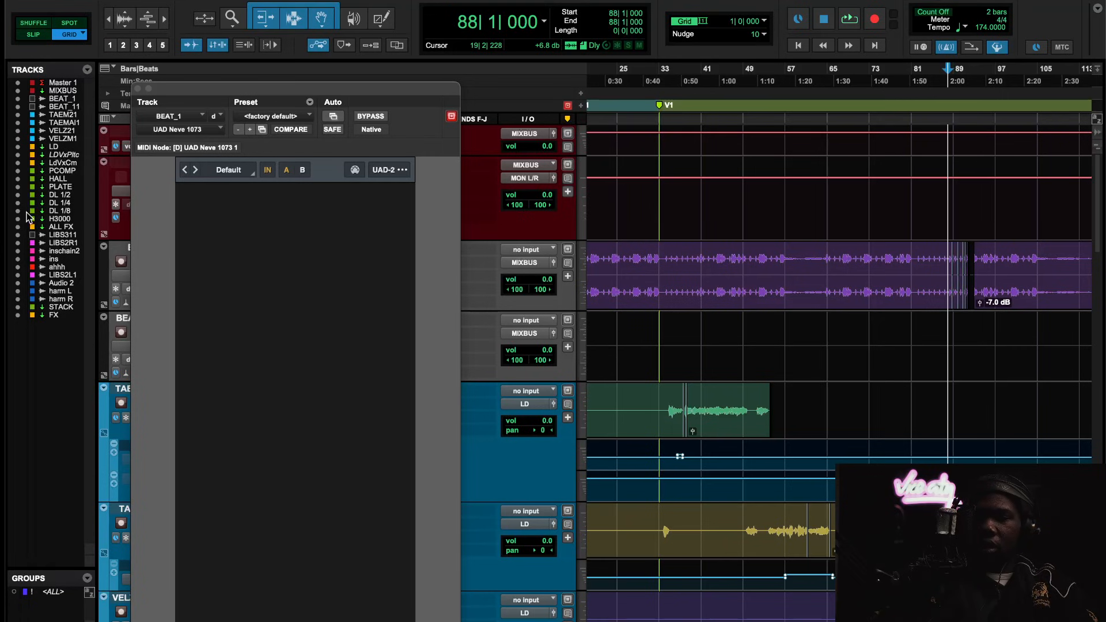
pyautogui.click(137, 89)
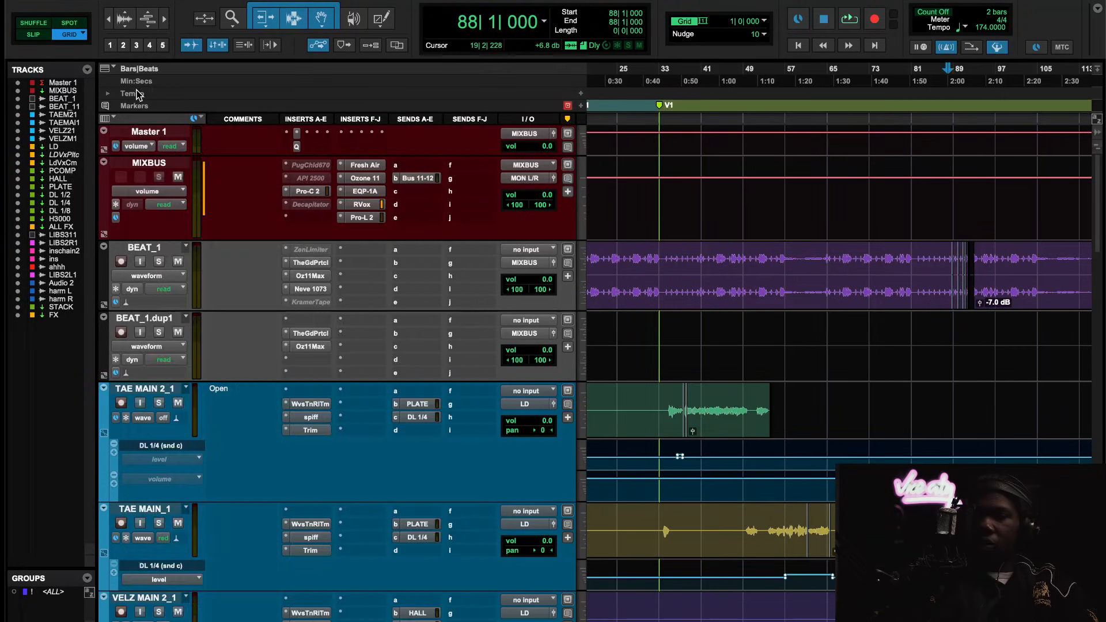
# Move the Neve 1073 to MIXBUS insert E and audition its EQL switch while playing from bar 88
pyautogui.click(322, 211)
pyautogui.press('space')
pyautogui.moveTo(383, 89); pyautogui.dragTo(453, 41)
pyautogui.click(310, 552)
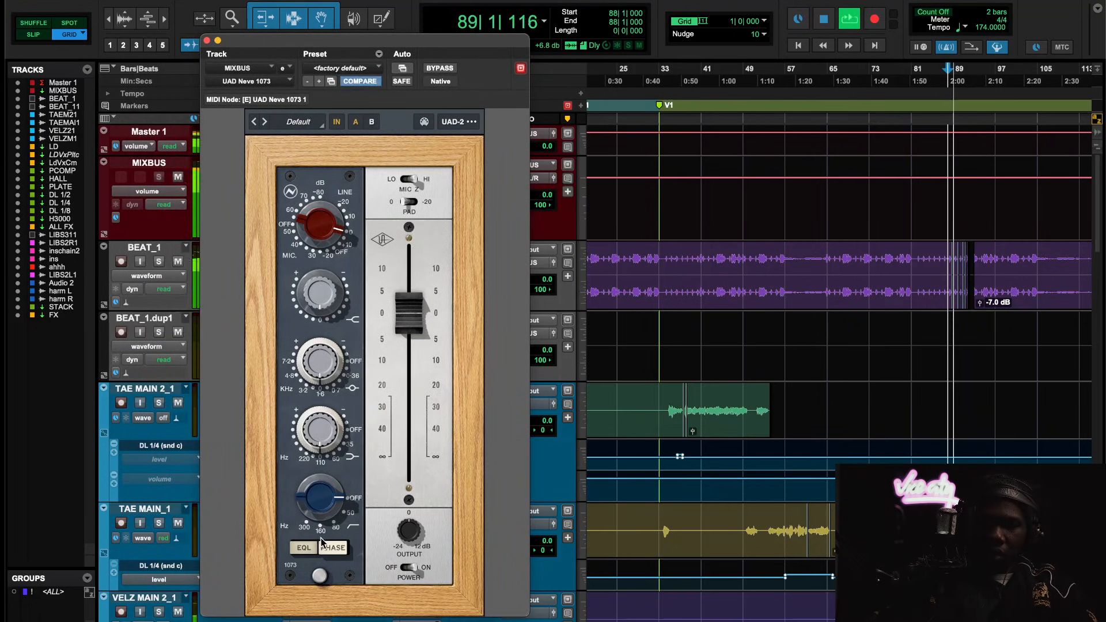
pyautogui.click(306, 549)
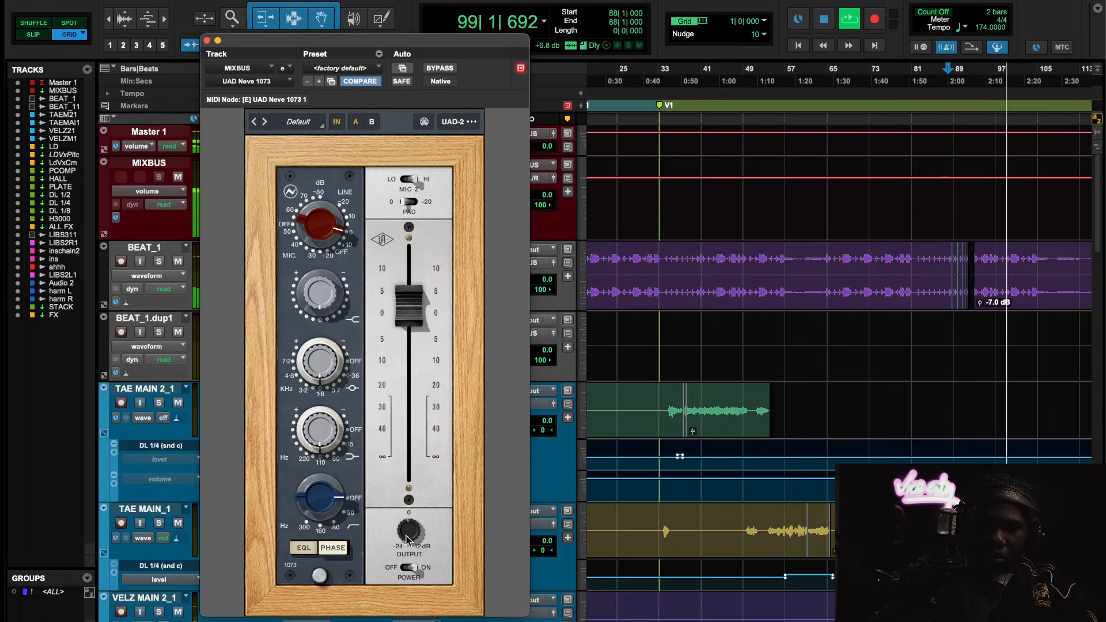
# Compare the mix from bar 88 with the Neve 1073 bypassed and active, stop playback and close its window
pyautogui.click(444, 69)
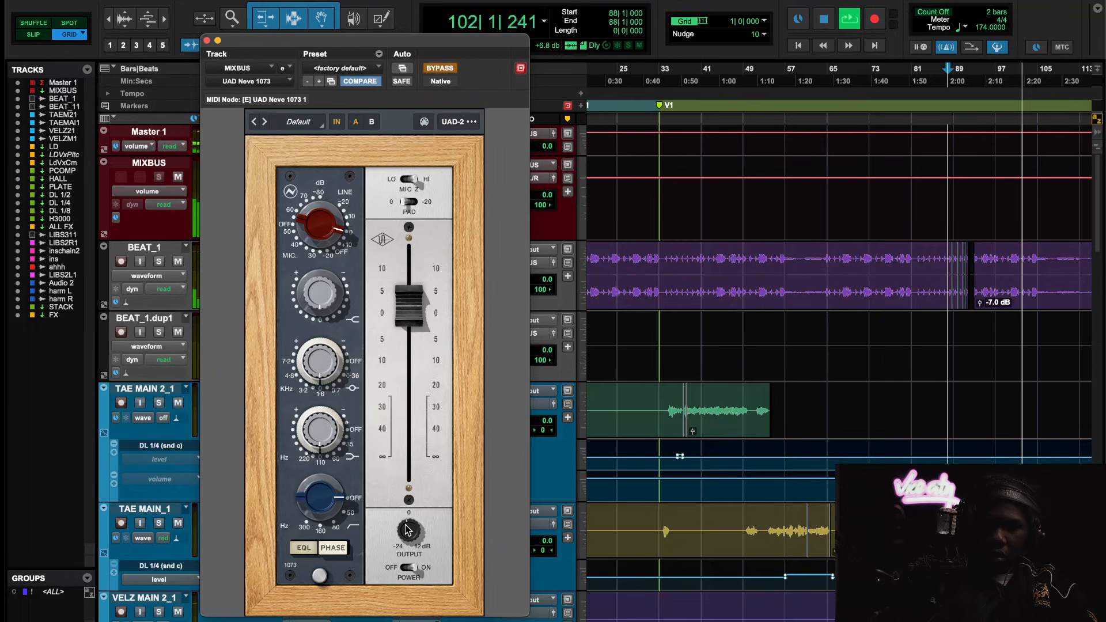
pyautogui.press('space')
pyautogui.click(444, 68)
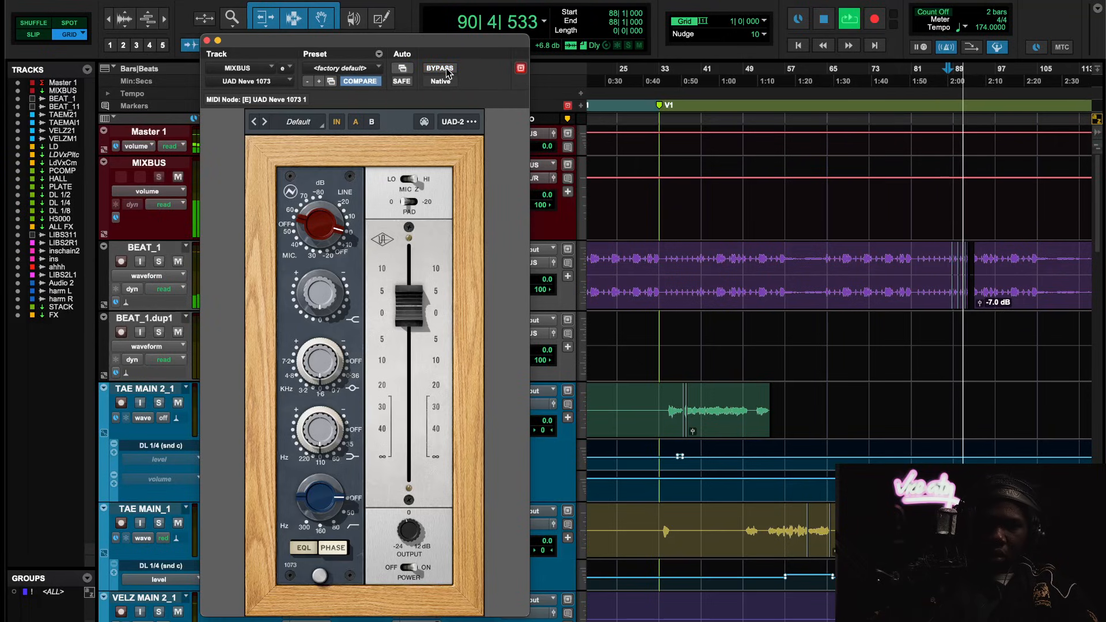
pyautogui.press('space')
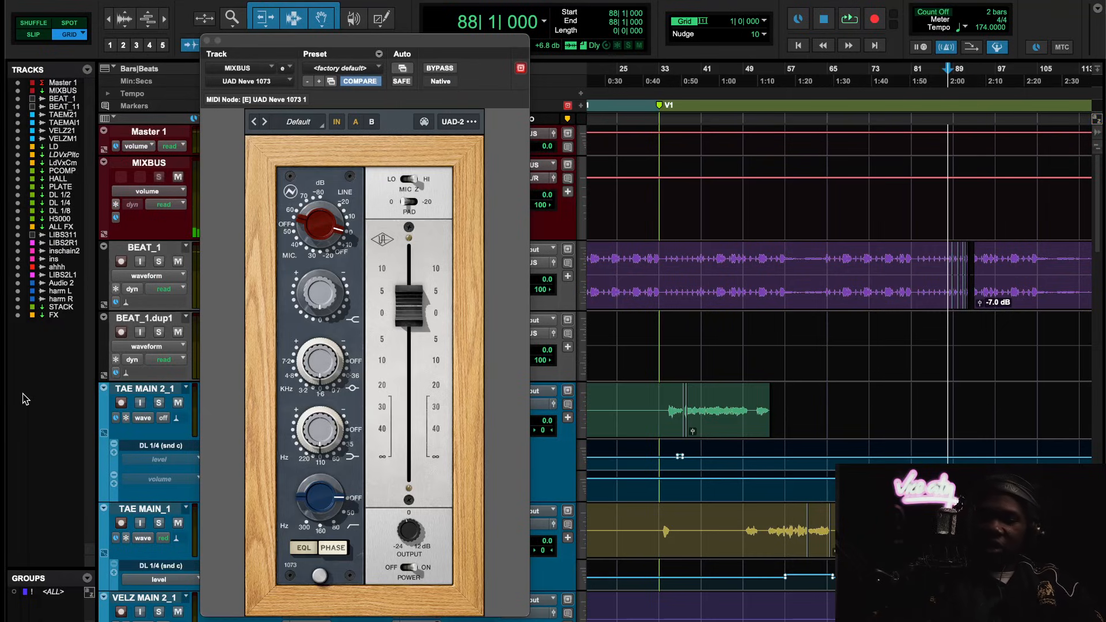
pyautogui.click(206, 40)
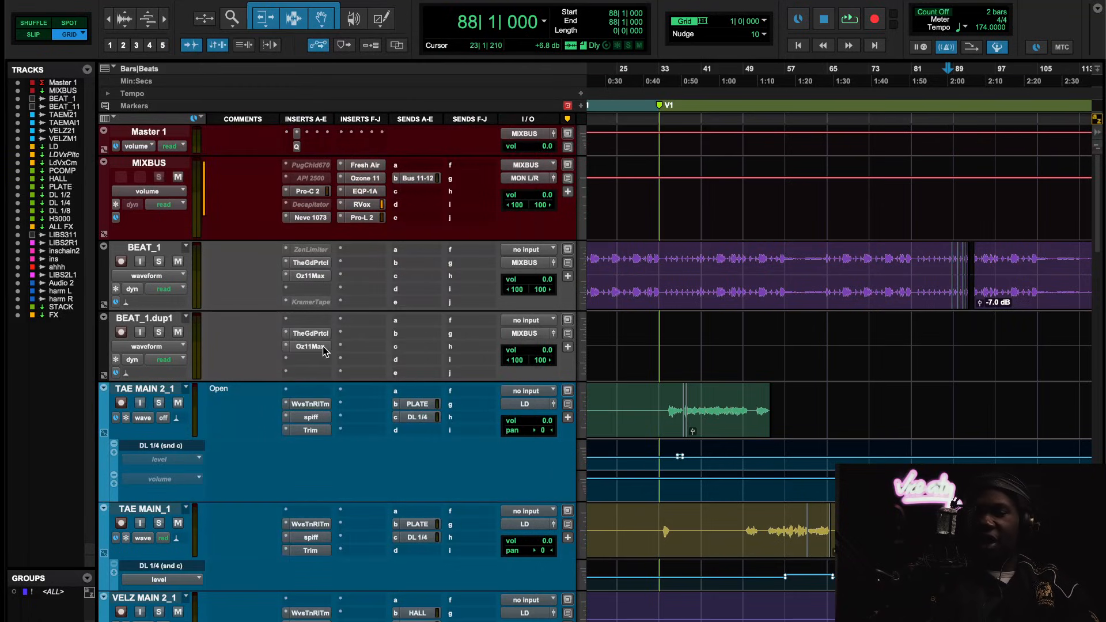
# Reactivate Decapitator on MIXBUS in place of the Neve 1073 and reset it to its default settings with style T
pyautogui.click(319, 206)
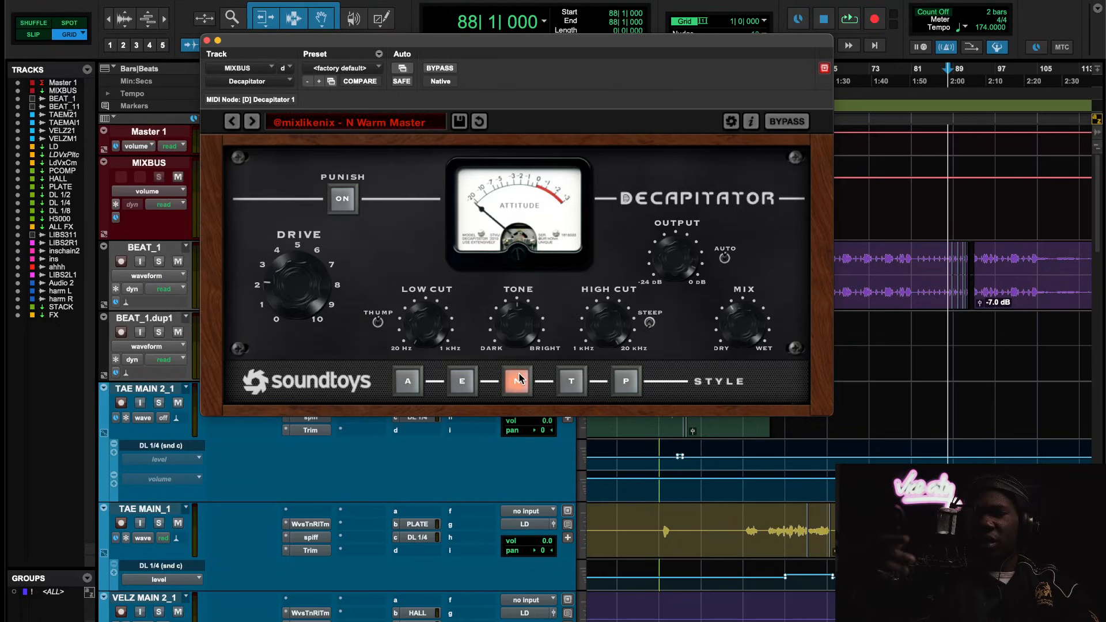
pyautogui.click(581, 380)
pyautogui.click(358, 68)
pyautogui.click(359, 70)
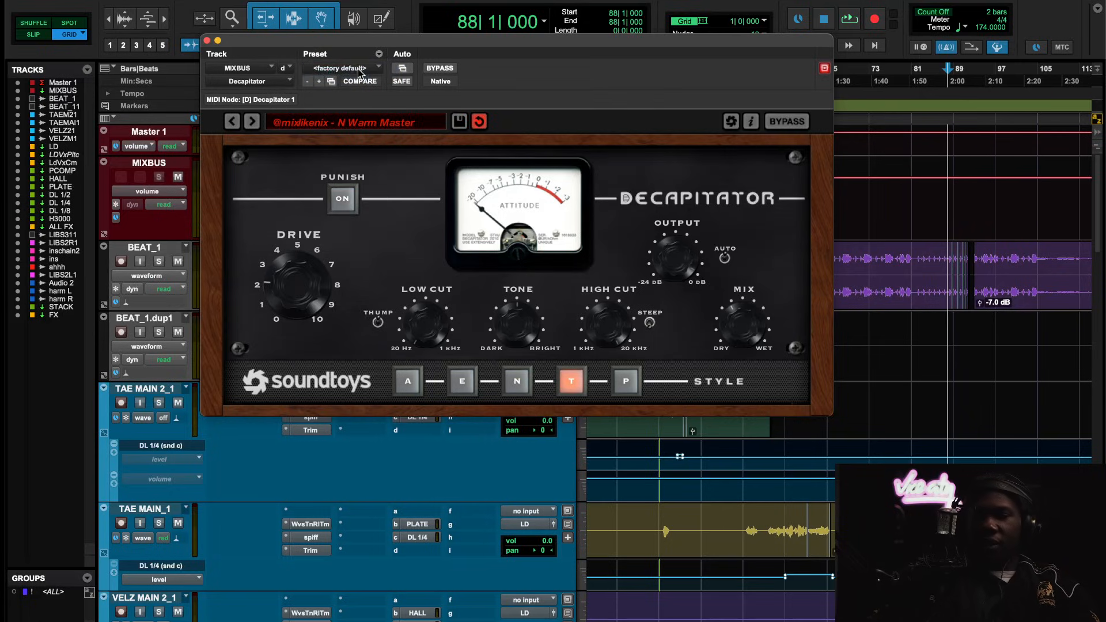
pyautogui.click(513, 377)
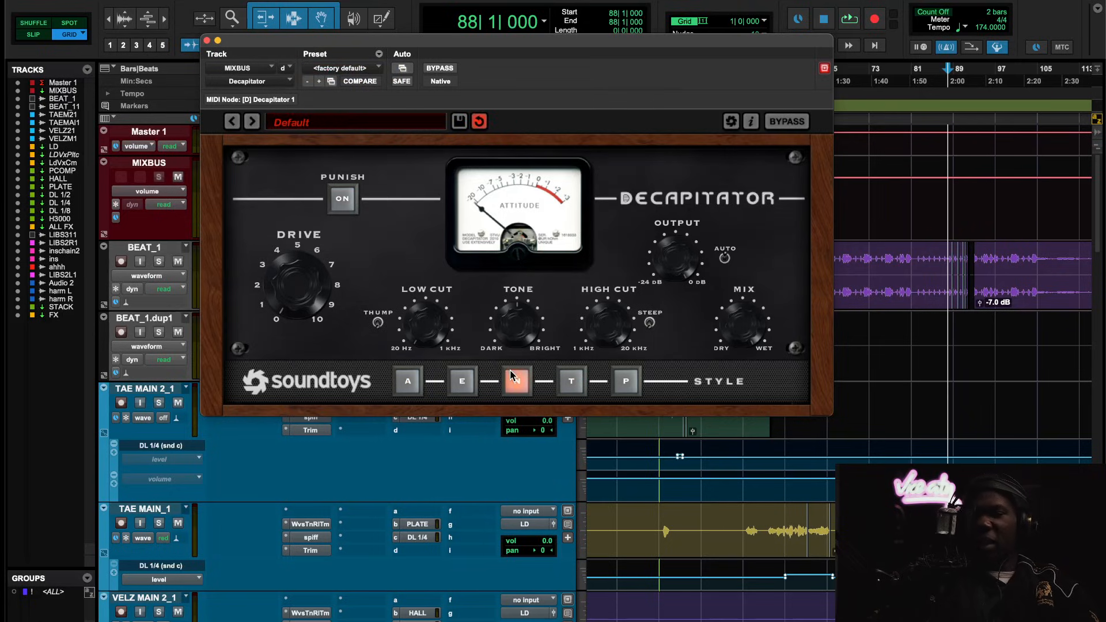
pyautogui.click(567, 385)
# Review the user presets stored for Decapitator without loading one, and close the plug-in window
pyautogui.click(311, 126)
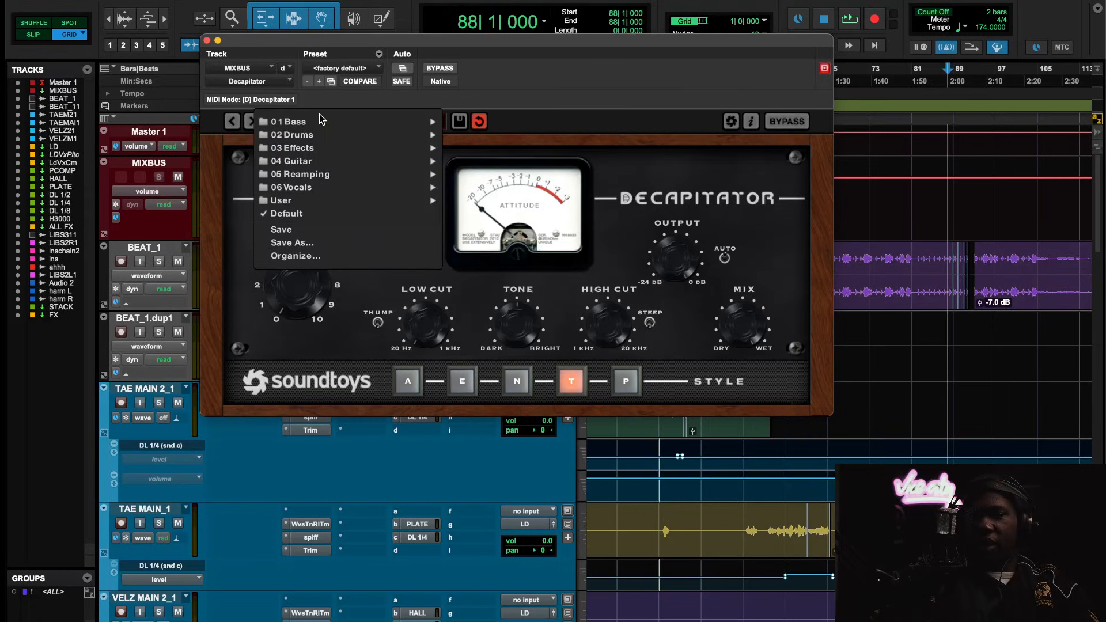
pyautogui.moveTo(336, 200)
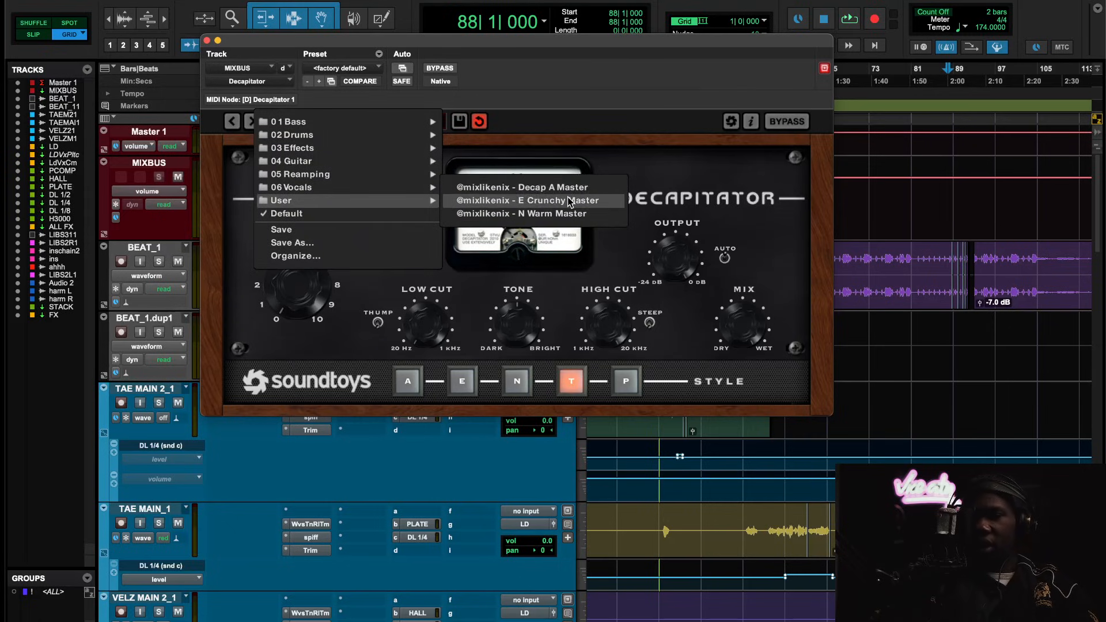
pyautogui.click(618, 274)
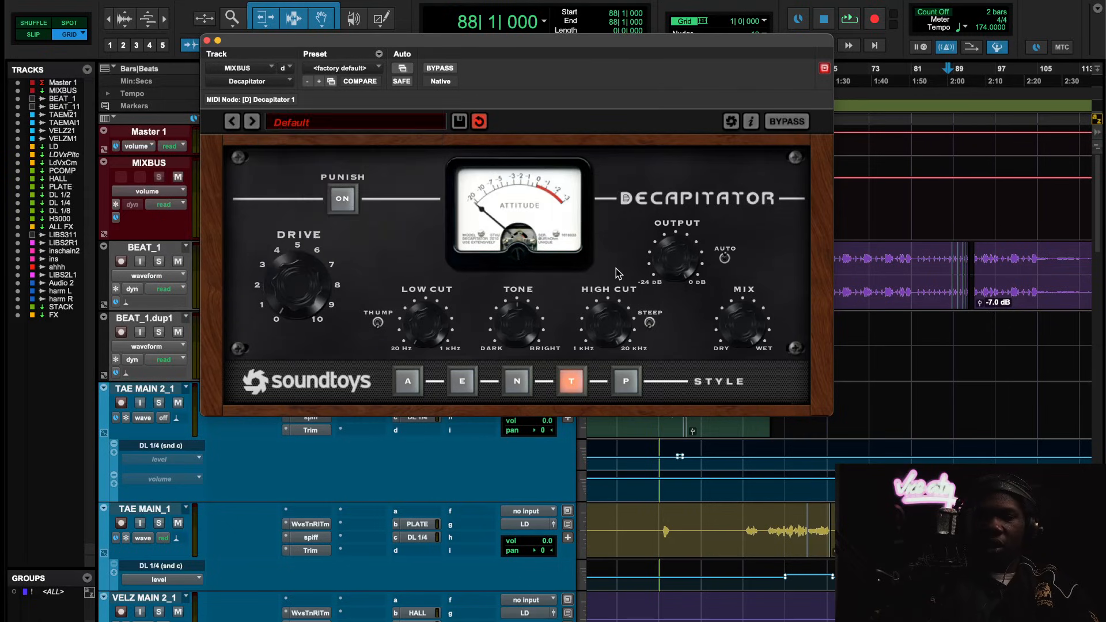
pyautogui.click(207, 41)
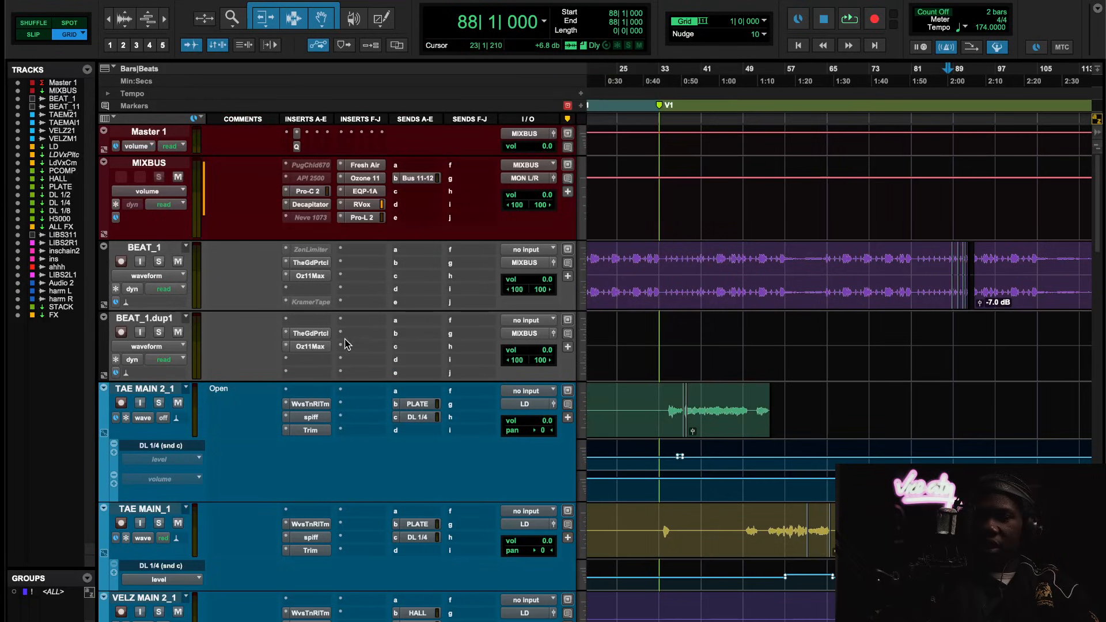
# Replace the Zener Limiter on BEAT_1 insert A with the UAD Thermionic Culture Vulture, searching for "cultu"
pyautogui.click(284, 249)
pyautogui.click(314, 190)
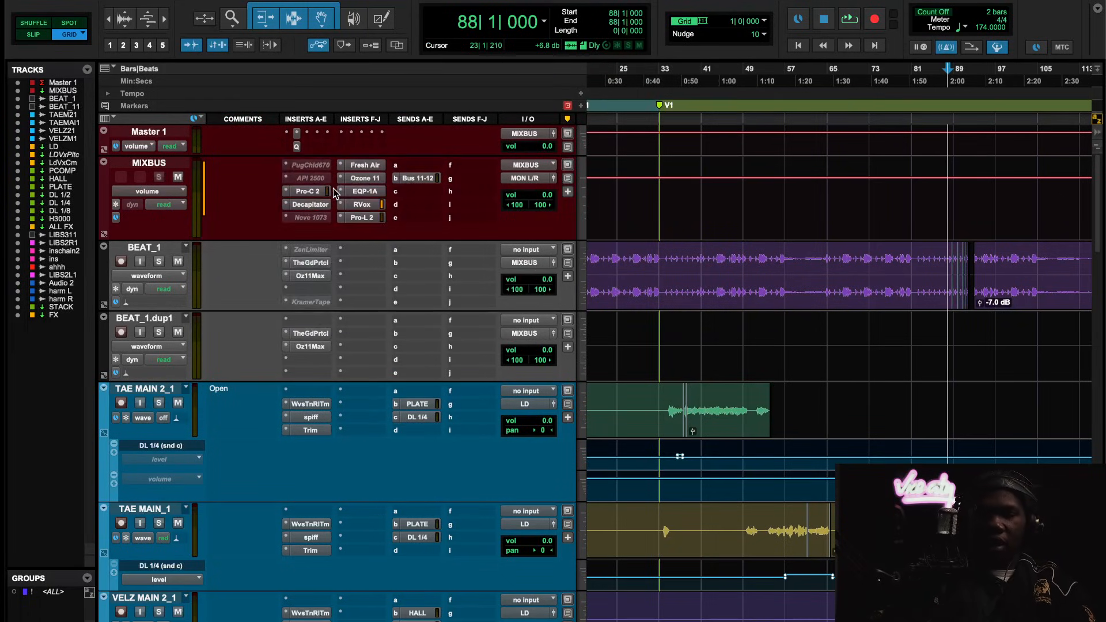
pyautogui.write('cultu')
pyautogui.press('Return')
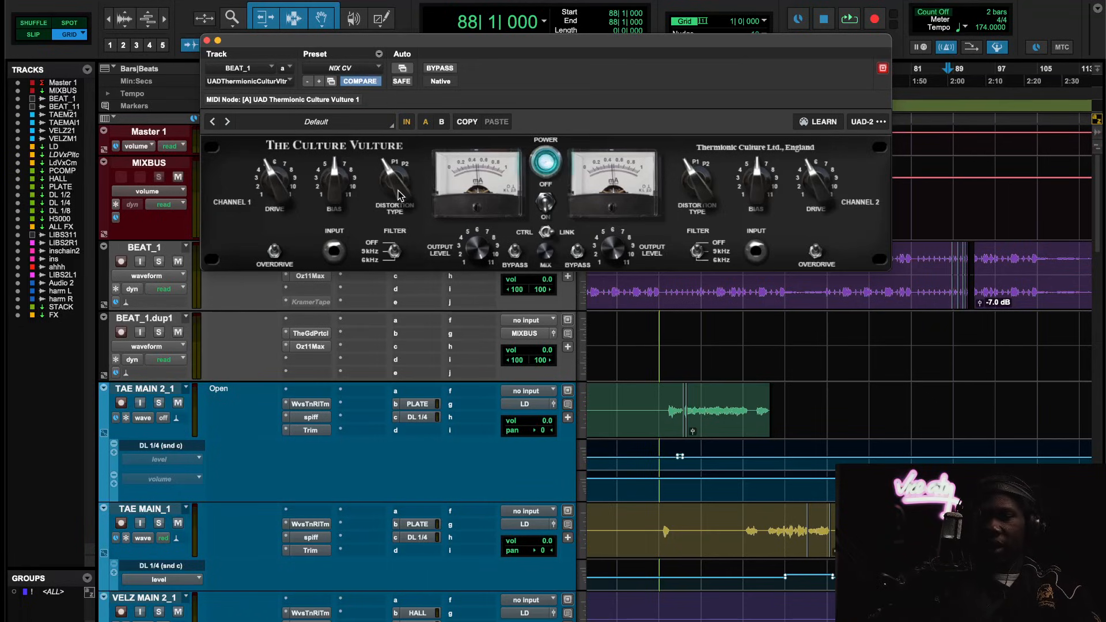
# Try the Culture Vulture's P1 distortion type, switch back to T and close its window
pyautogui.moveTo(402, 186); pyautogui.dragTo(406, 161)
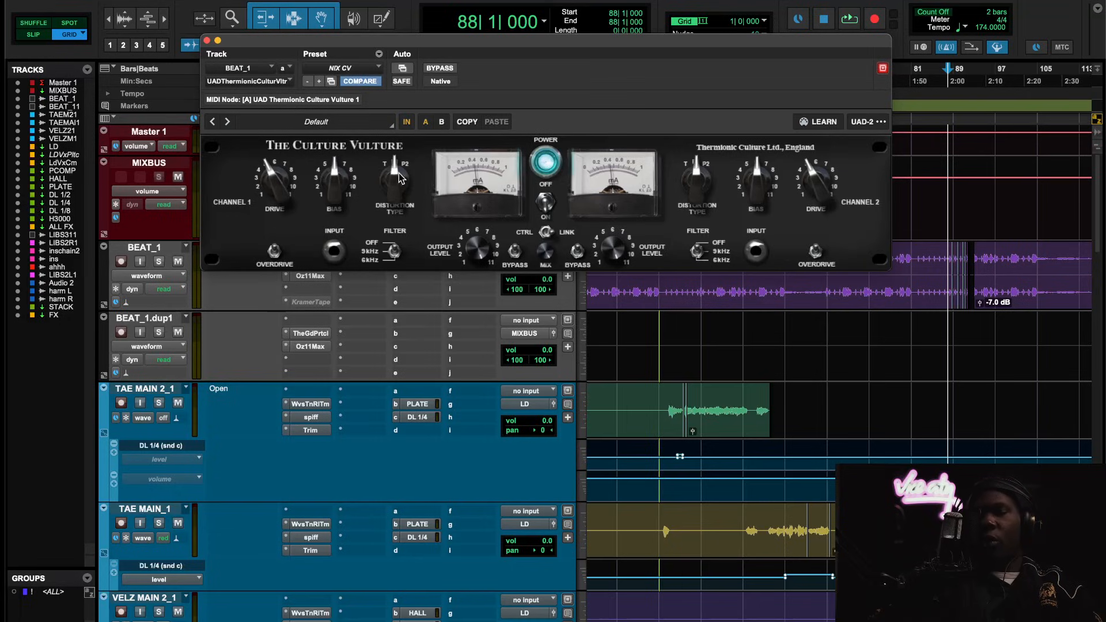
pyautogui.moveTo(397, 177); pyautogui.dragTo(389, 235)
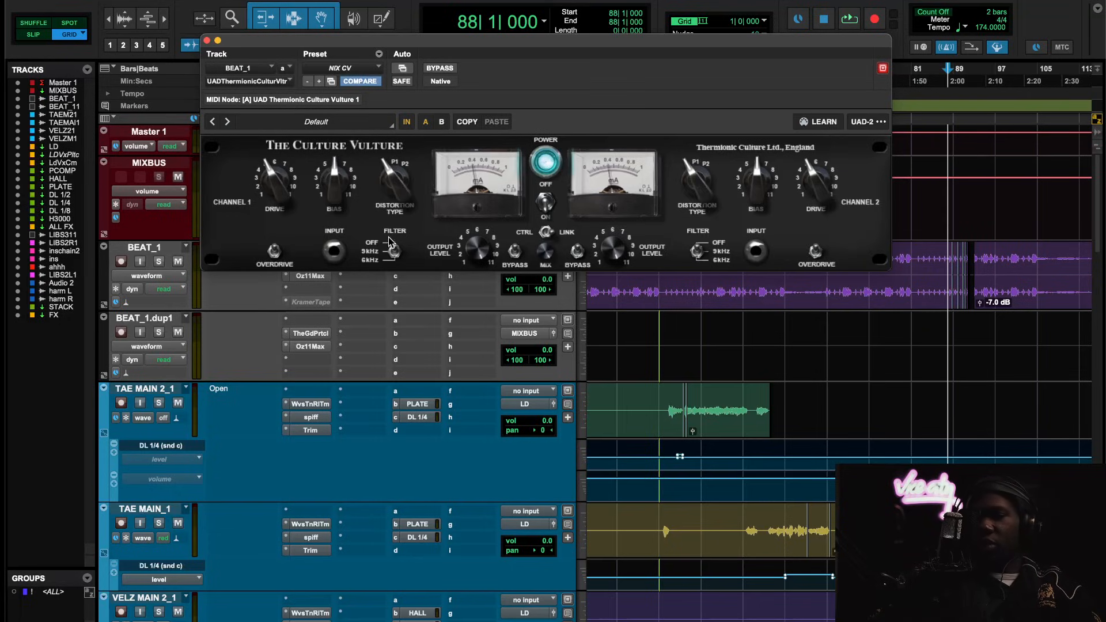
pyautogui.click(207, 40)
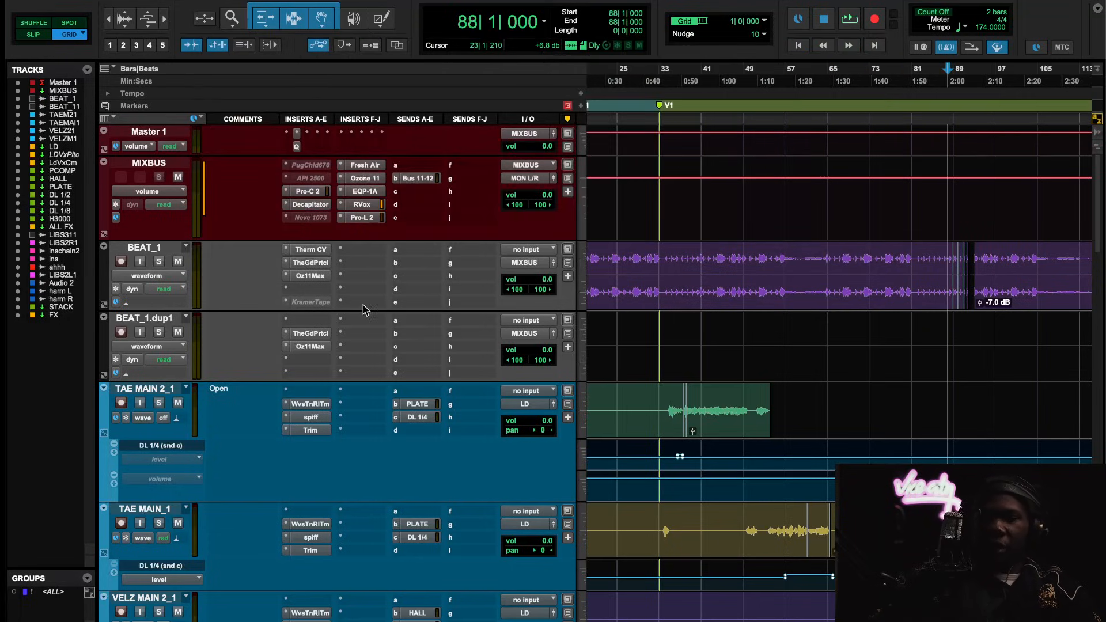
# Play the song with Decapitator open on MIXBUS, comparing it bypassed and active from bars 88 and 68
pyautogui.click(311, 205)
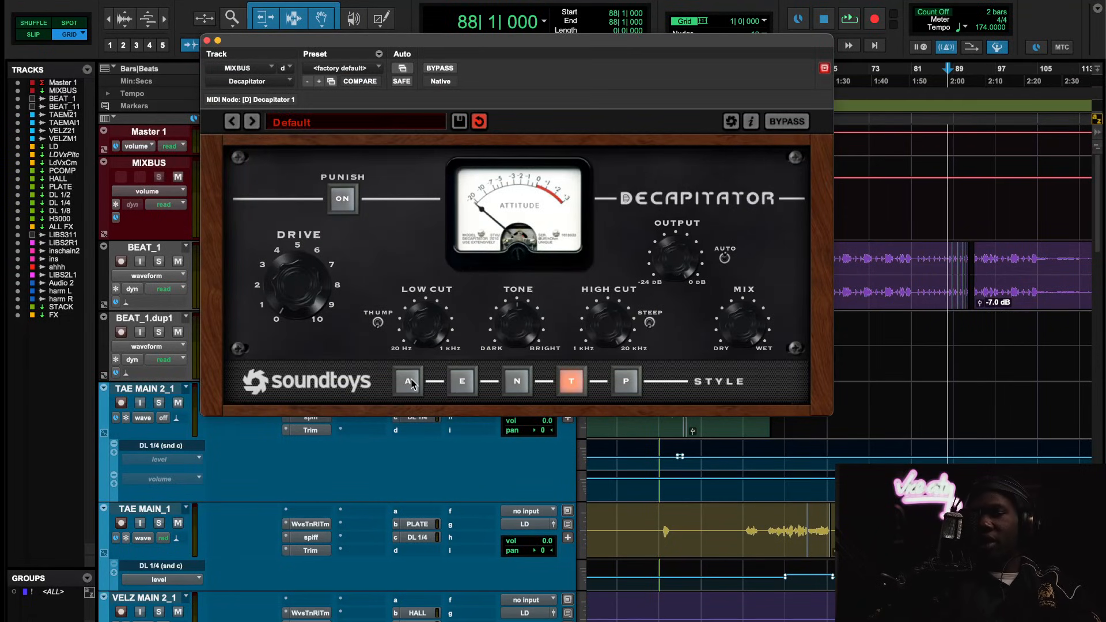
pyautogui.press('space')
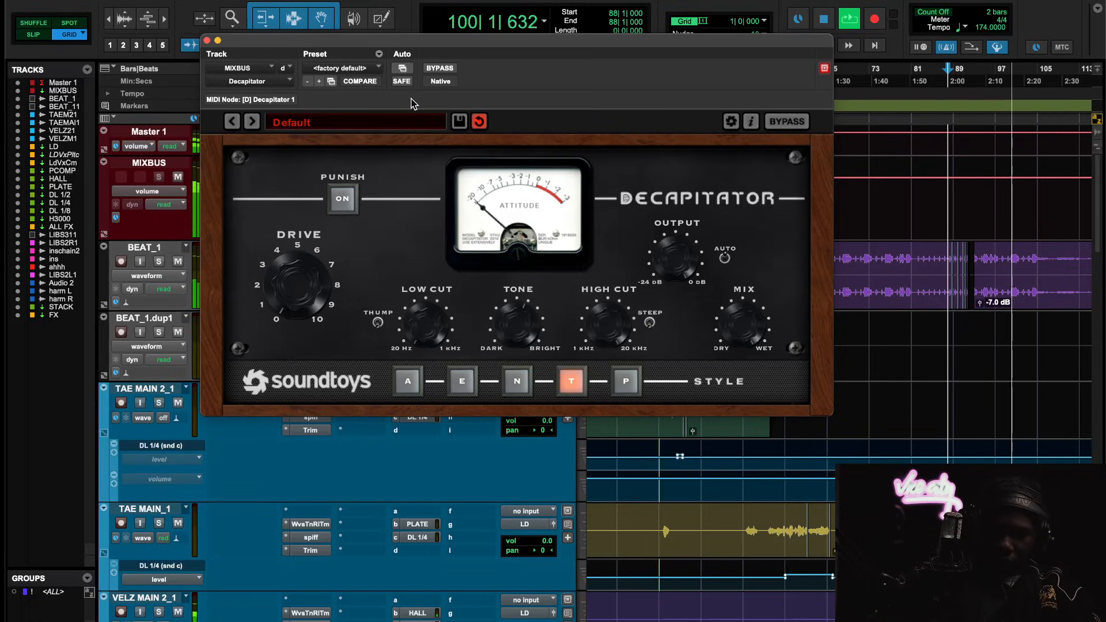
pyautogui.click(795, 126)
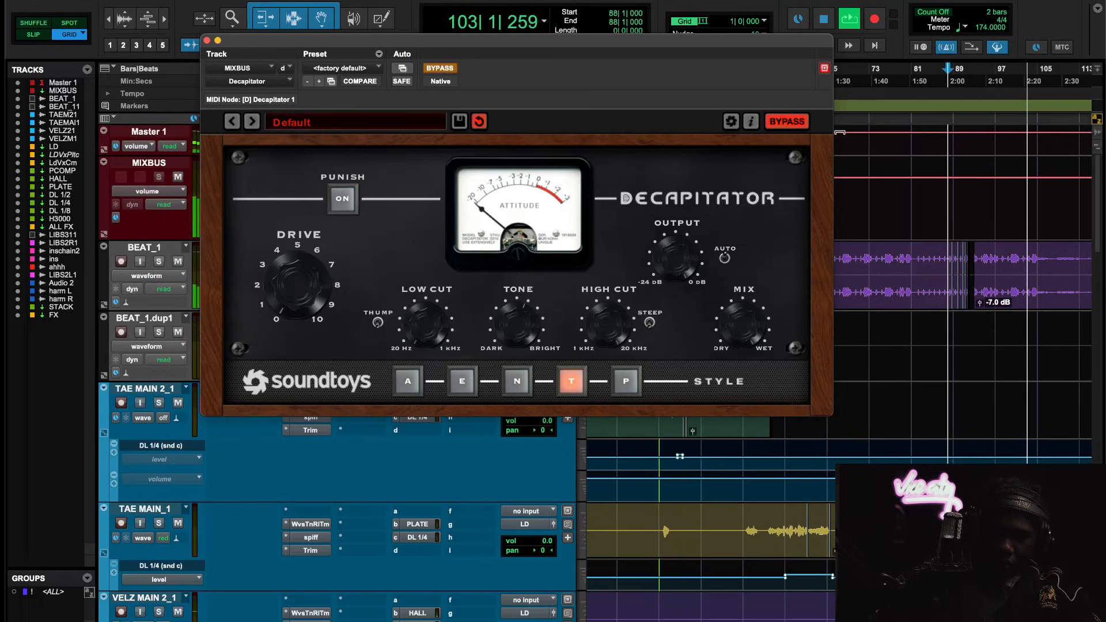
pyautogui.click(784, 122)
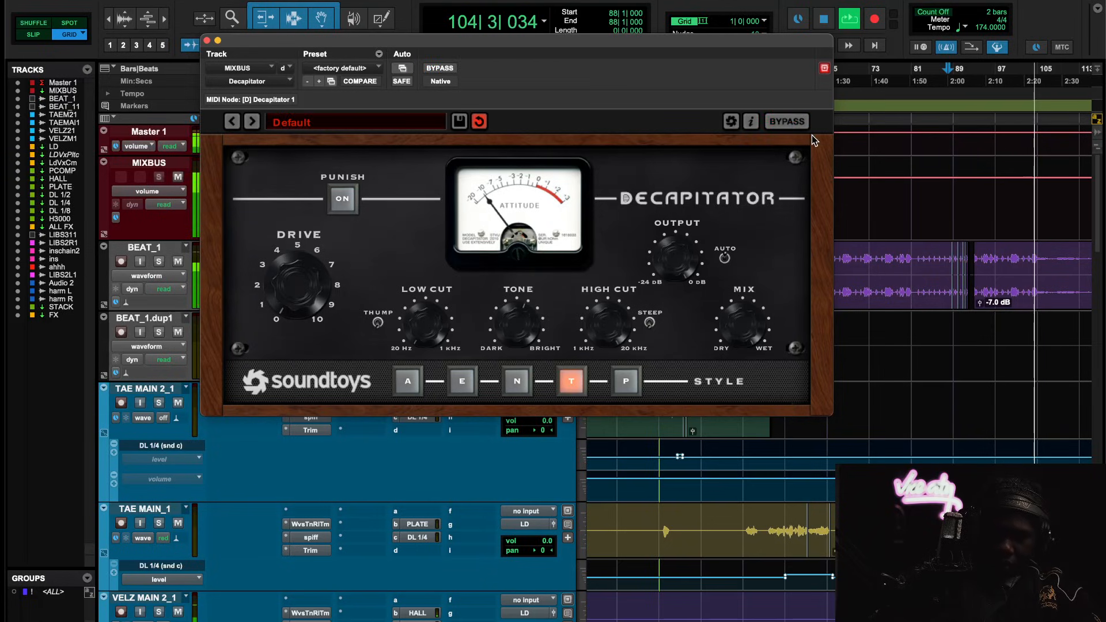
pyautogui.click(844, 72)
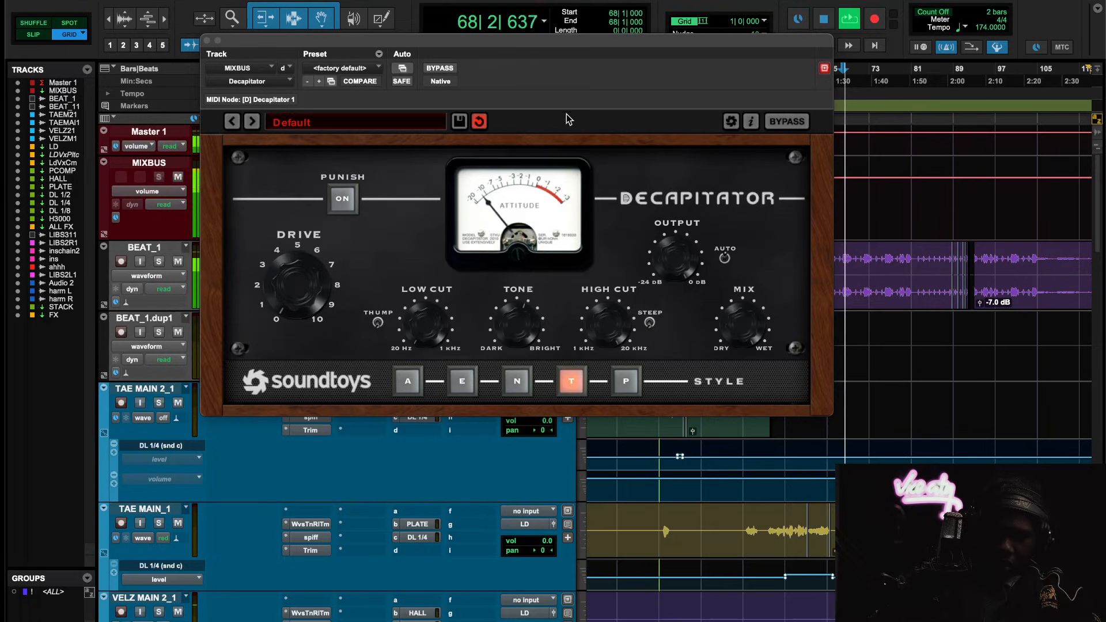
pyautogui.click(788, 124)
pyautogui.click(789, 126)
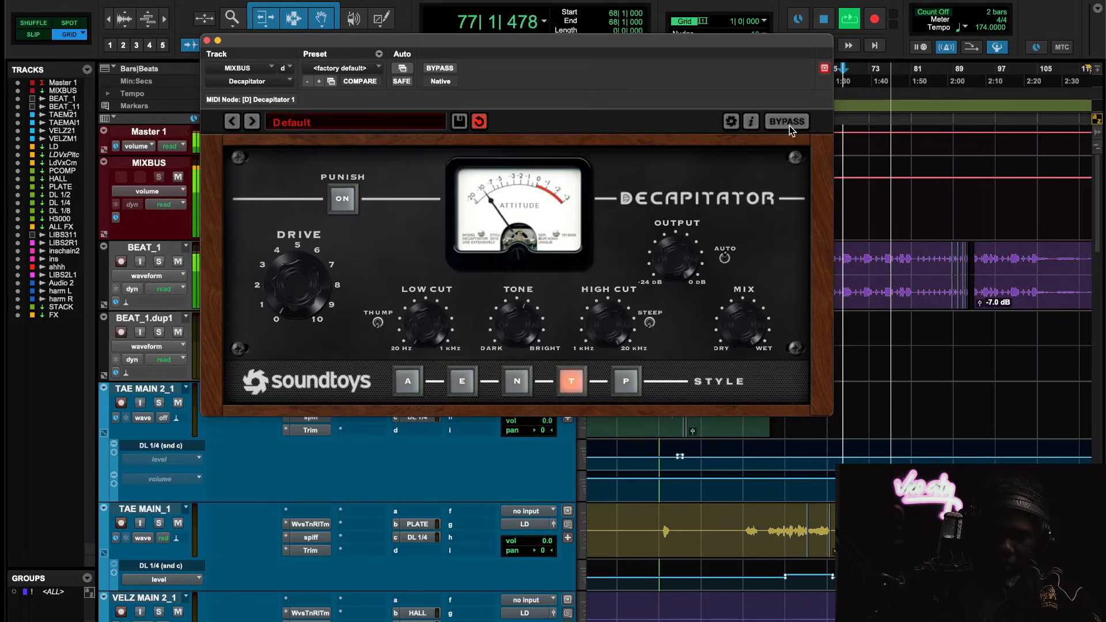
pyautogui.press('space')
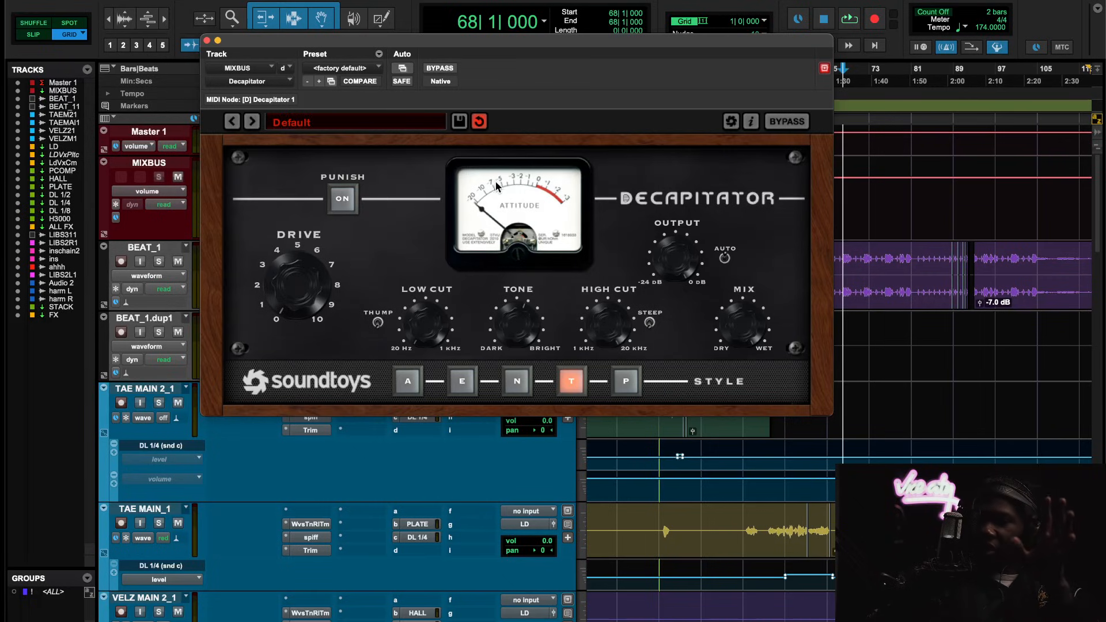
# Save the current Decapitator settings as the preset "T Mode Master Subtle" in the User folder
pyautogui.click(459, 122)
pyautogui.write('T Mod')
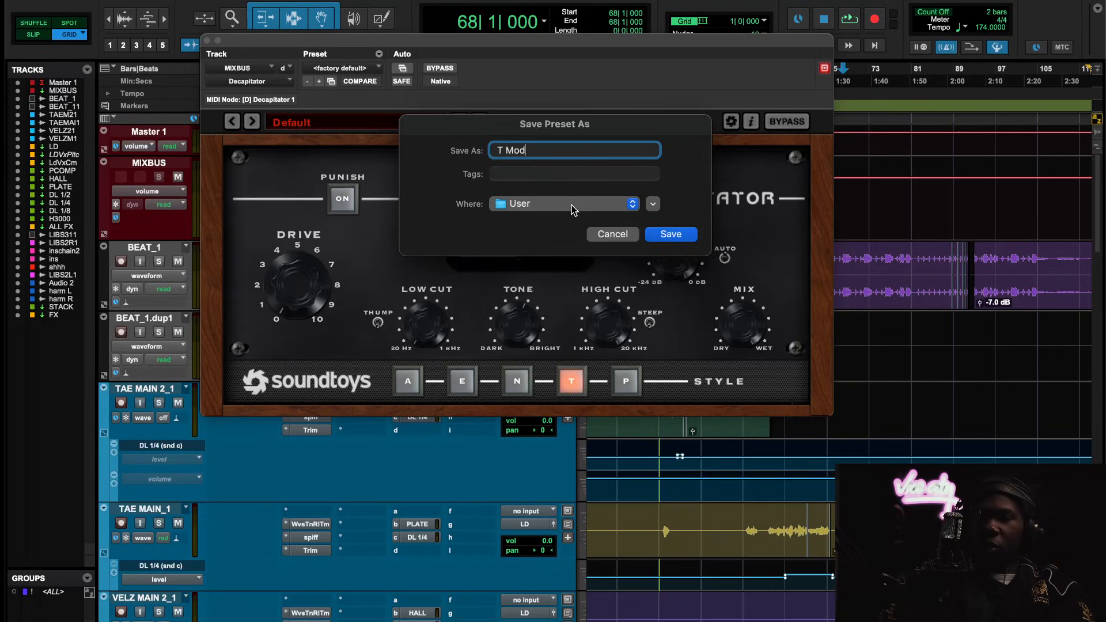
pyautogui.write('e Master Subtle')
pyautogui.press('Return')
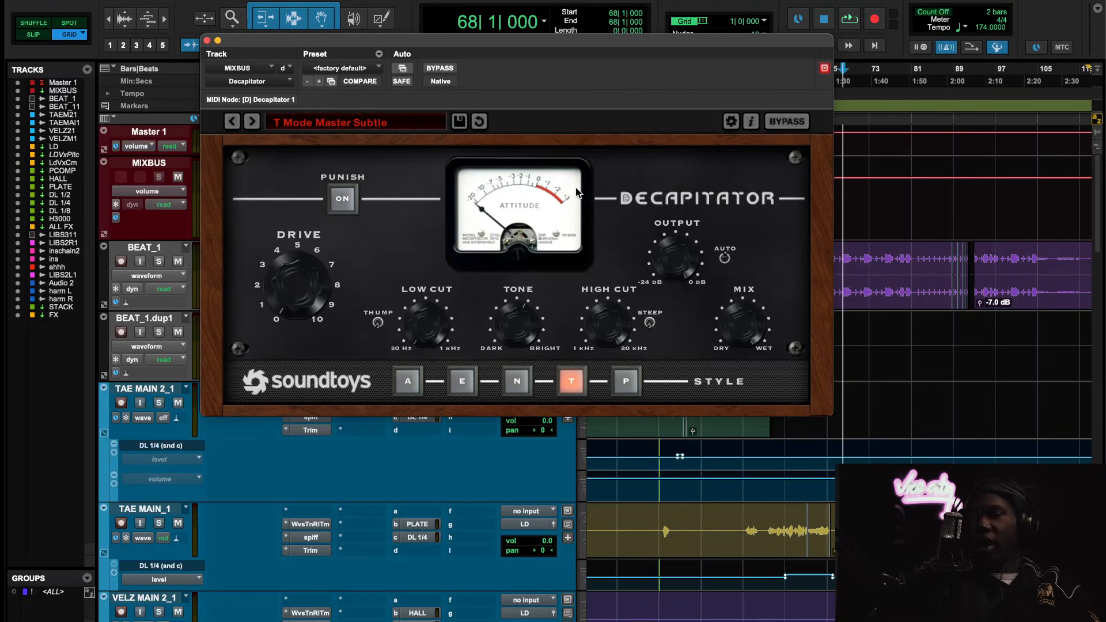
# Play again from bar 68 and compare the T Mode Master Subtle preset with Decapitator bypassed
pyautogui.scroll(-1, 937, 296)
pyautogui.hscroll(-2, 937, 296)
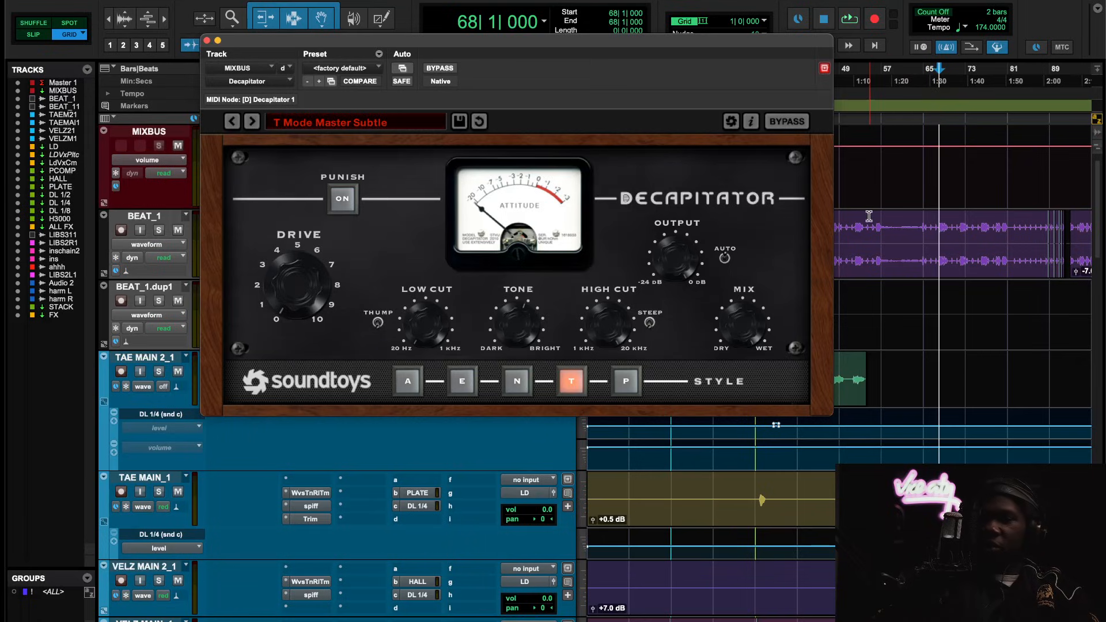
pyautogui.press('space')
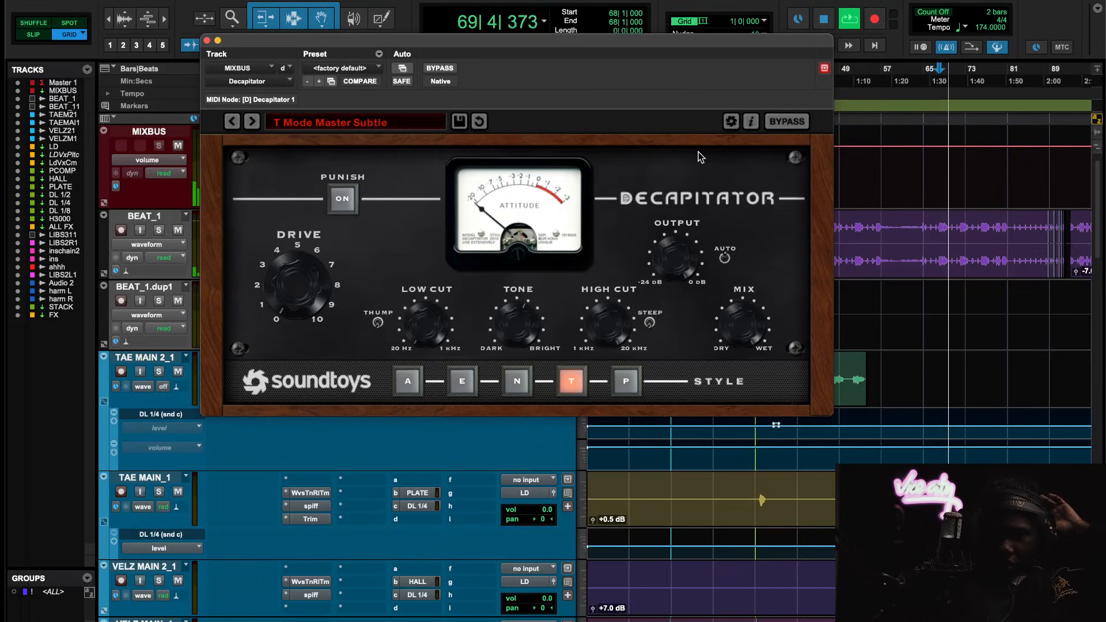
pyautogui.click(781, 117)
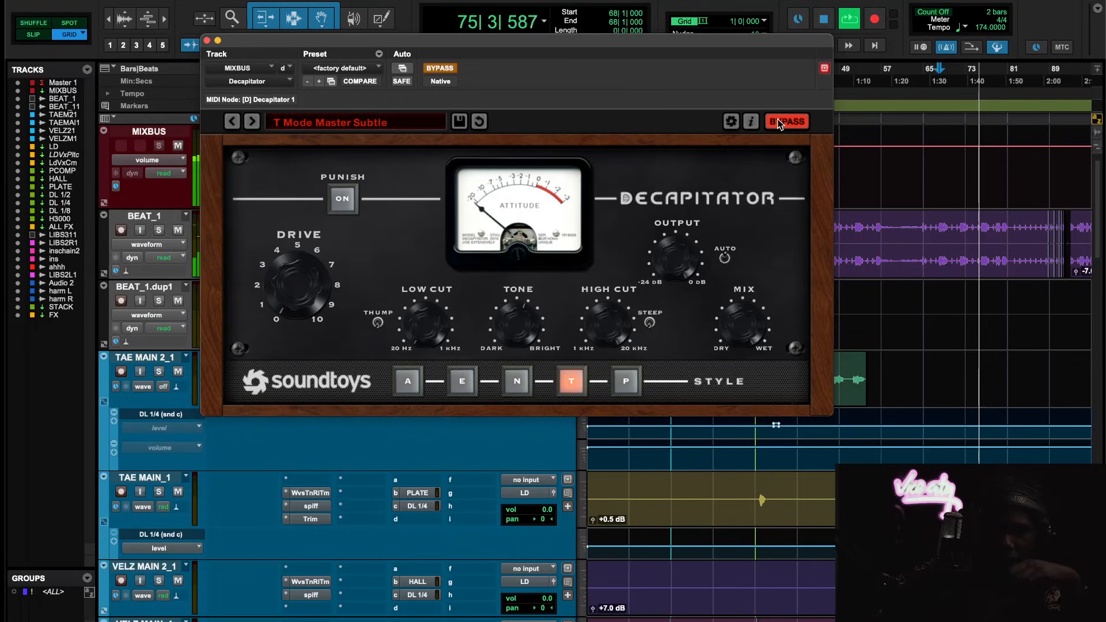
pyautogui.click(778, 121)
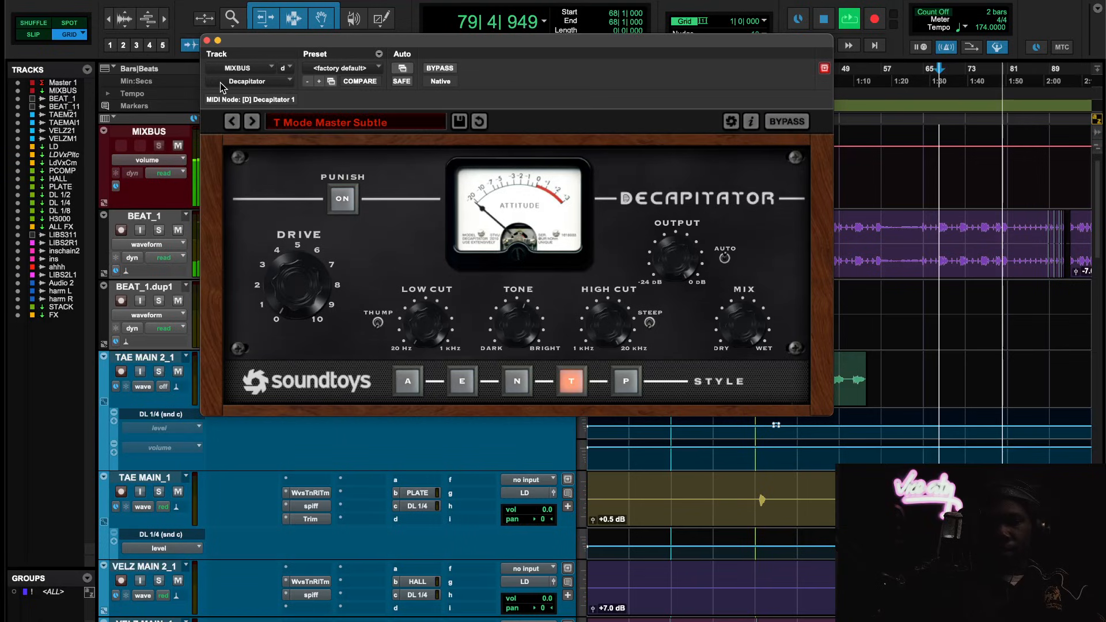
pyautogui.press('space')
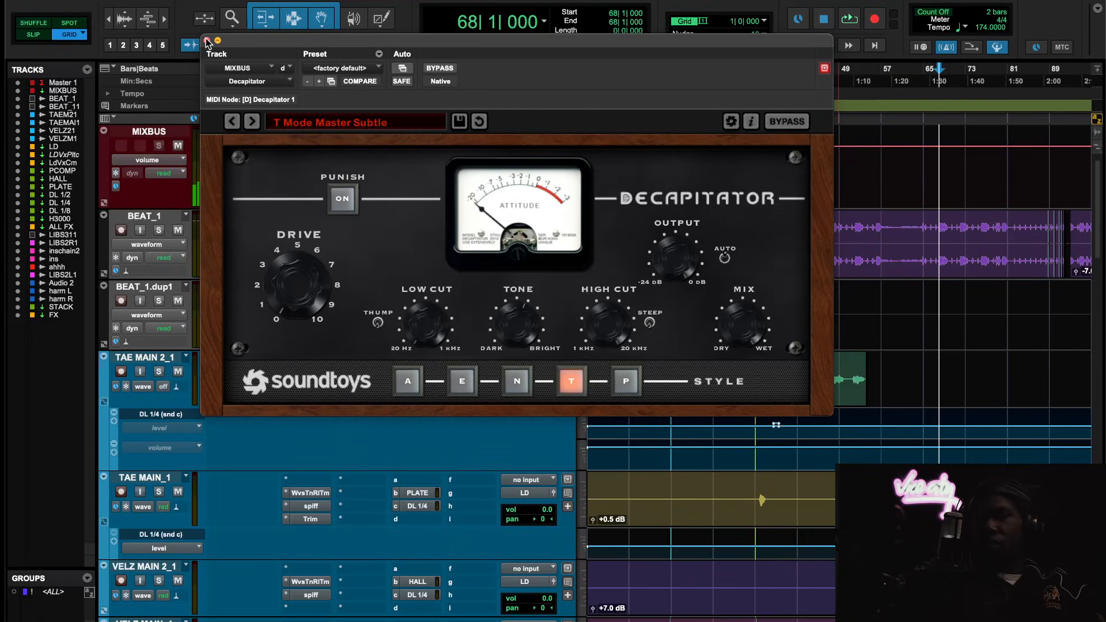
# Close and deactivate Decapitator on MIXBUS, and open the Culture Vulture on BEAT_1 insert A
pyautogui.click(206, 40)
pyautogui.keyDown('ctrl'); pyautogui.keyDown('super'); pyautogui.click(313, 171); pyautogui.keyUp('super'); pyautogui.keyUp('ctrl')
pyautogui.click(311, 218)
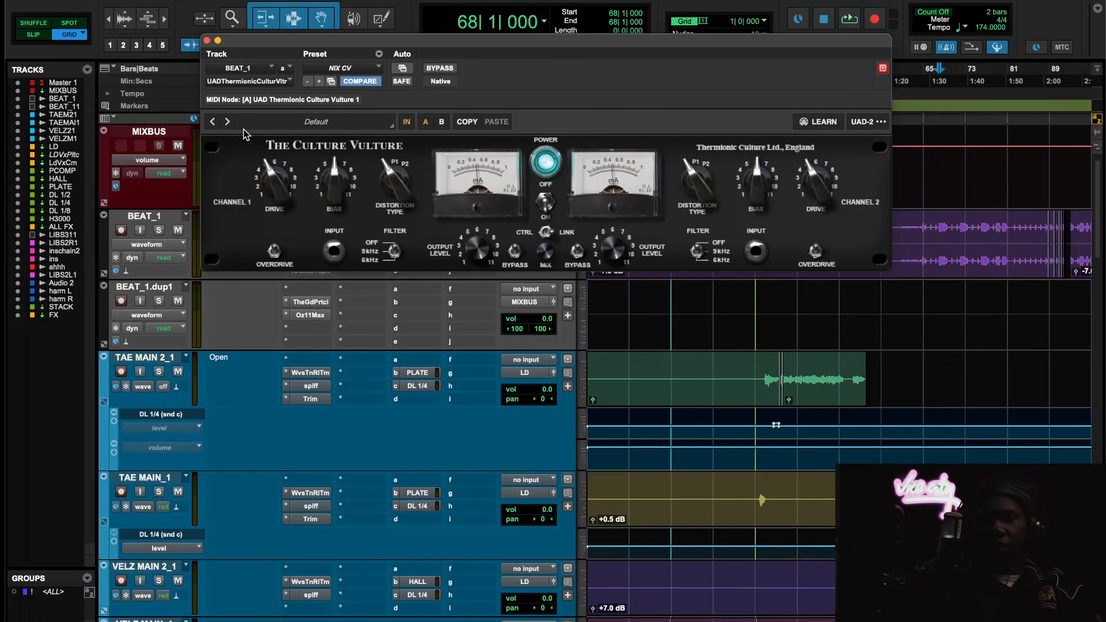
# Switch the Culture Vulture to its factory default preset, and return it to the NIX CV preset
pyautogui.click(377, 68)
pyautogui.click(418, 101)
pyautogui.click(374, 68)
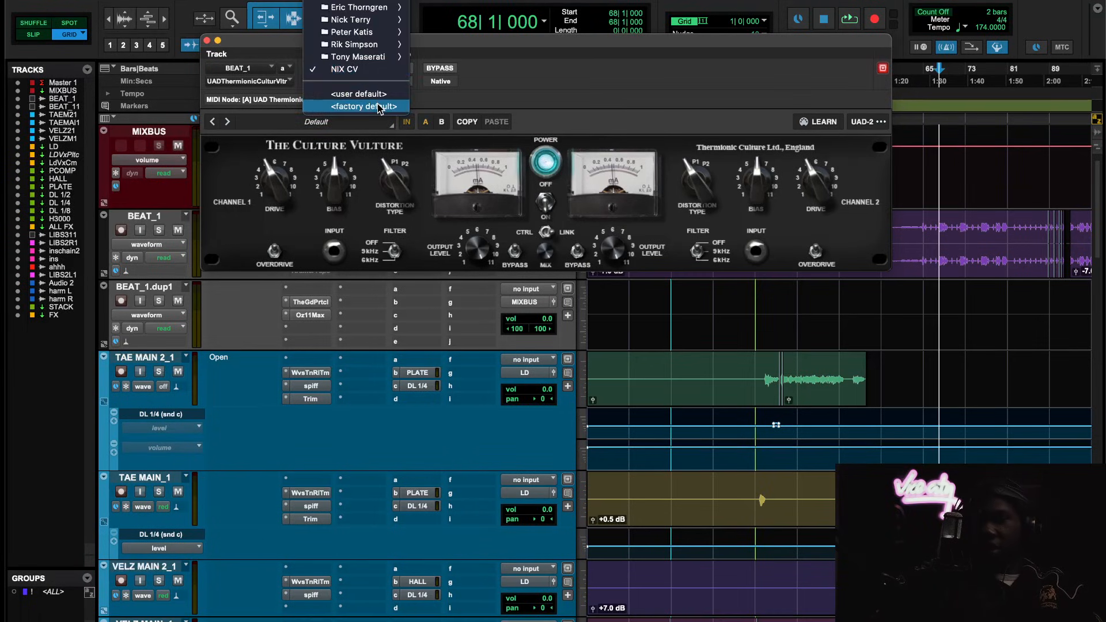
pyautogui.click(378, 104)
pyautogui.click(347, 65)
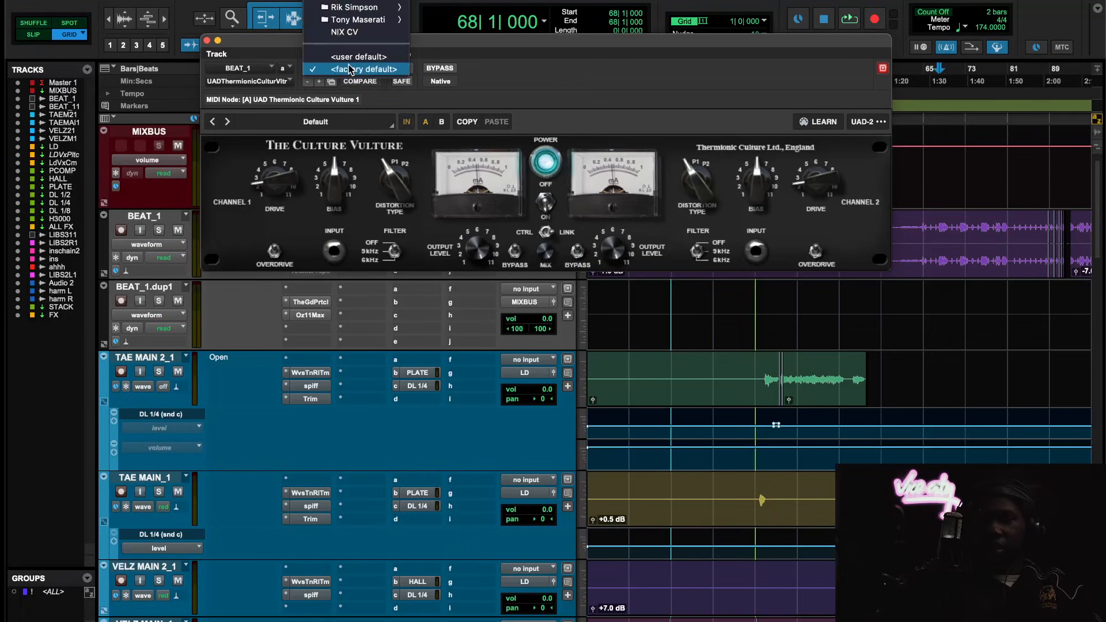
pyautogui.click(349, 46)
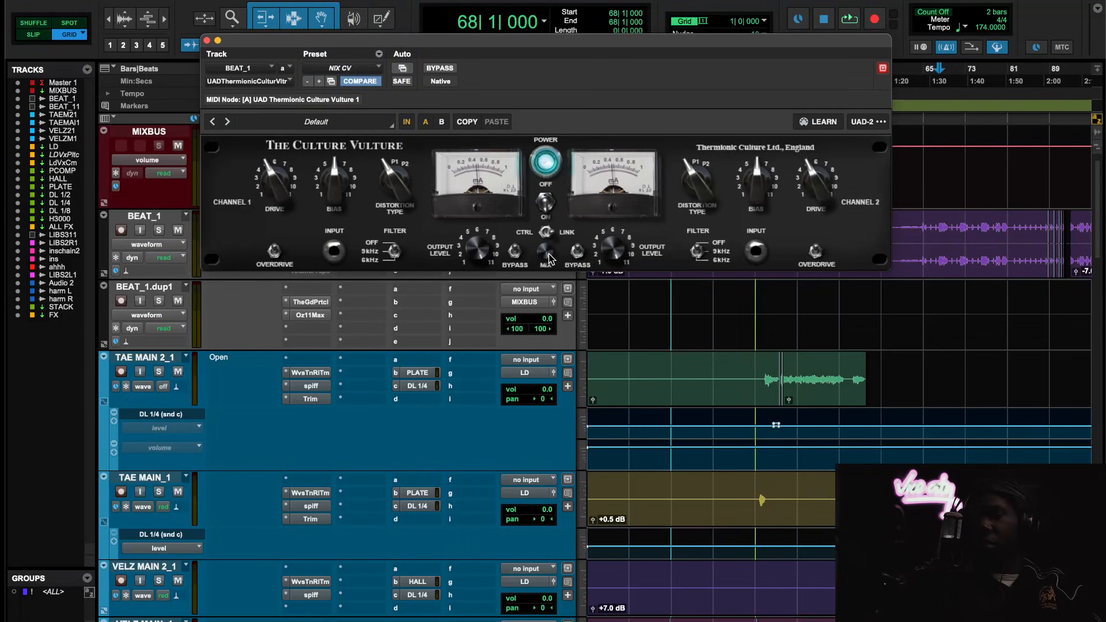
# Play from bar 68 and compare the beat with the Culture Vulture powered on and off
pyautogui.press('space')
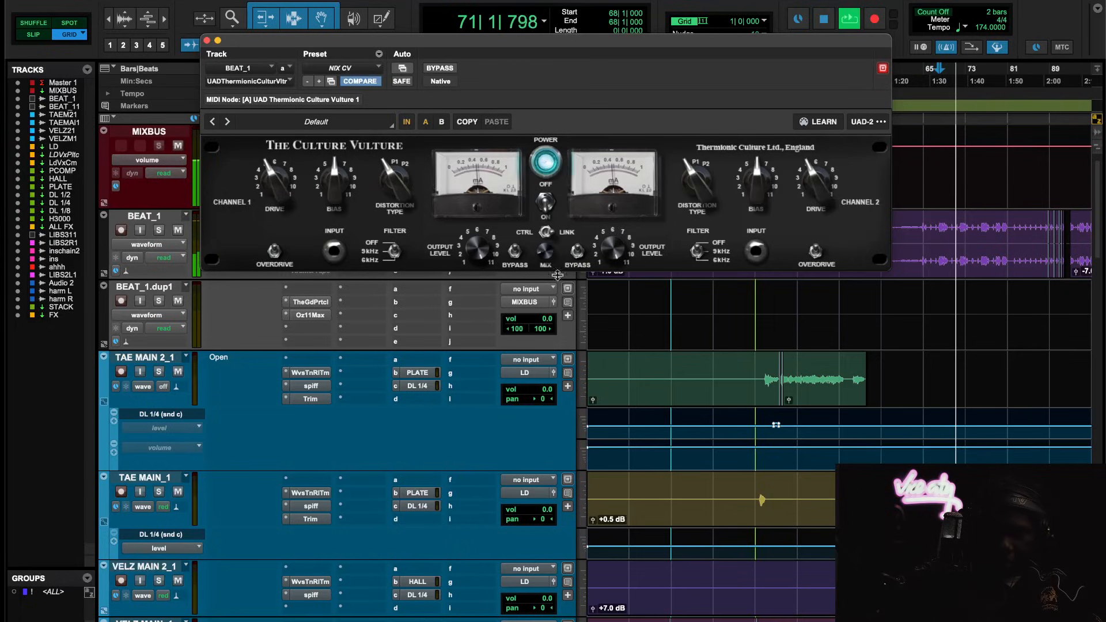
pyautogui.click(551, 162)
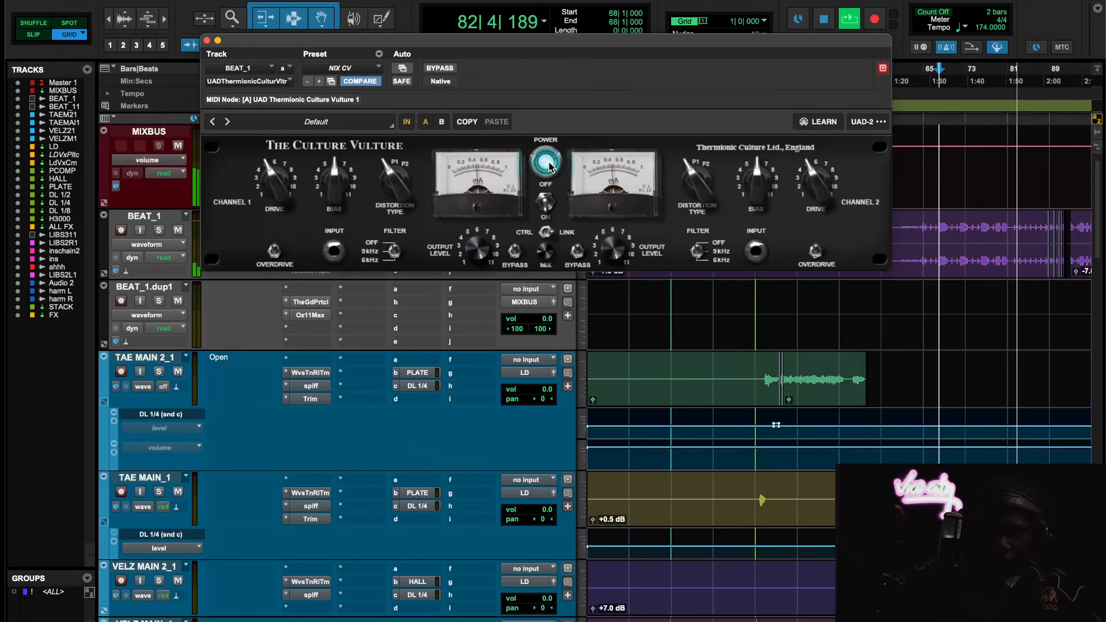
pyautogui.click(549, 167)
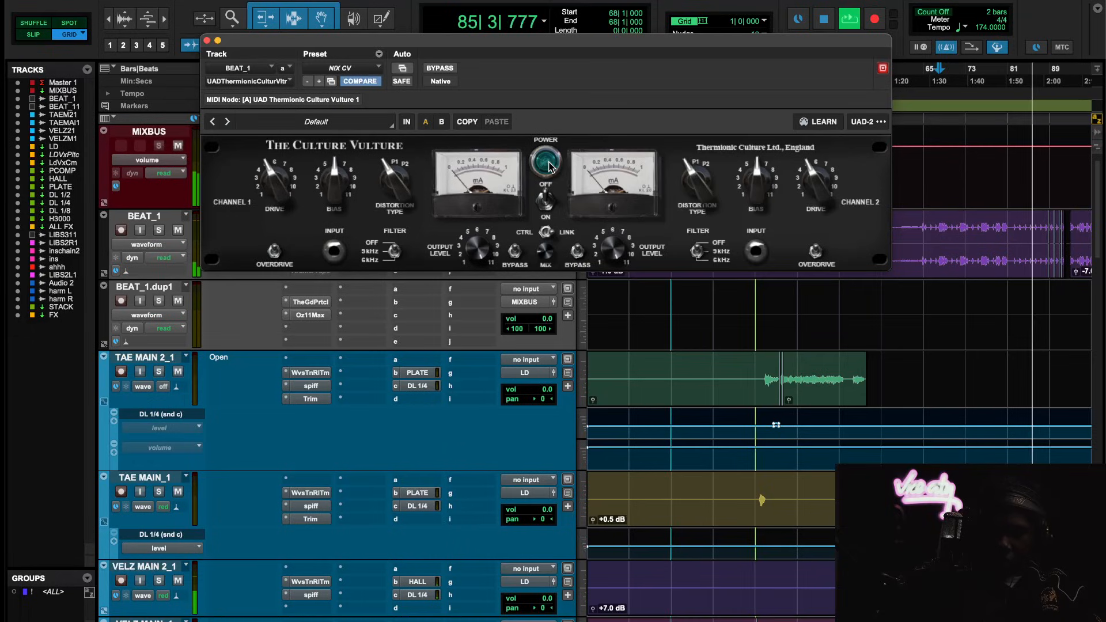
pyautogui.click(549, 166)
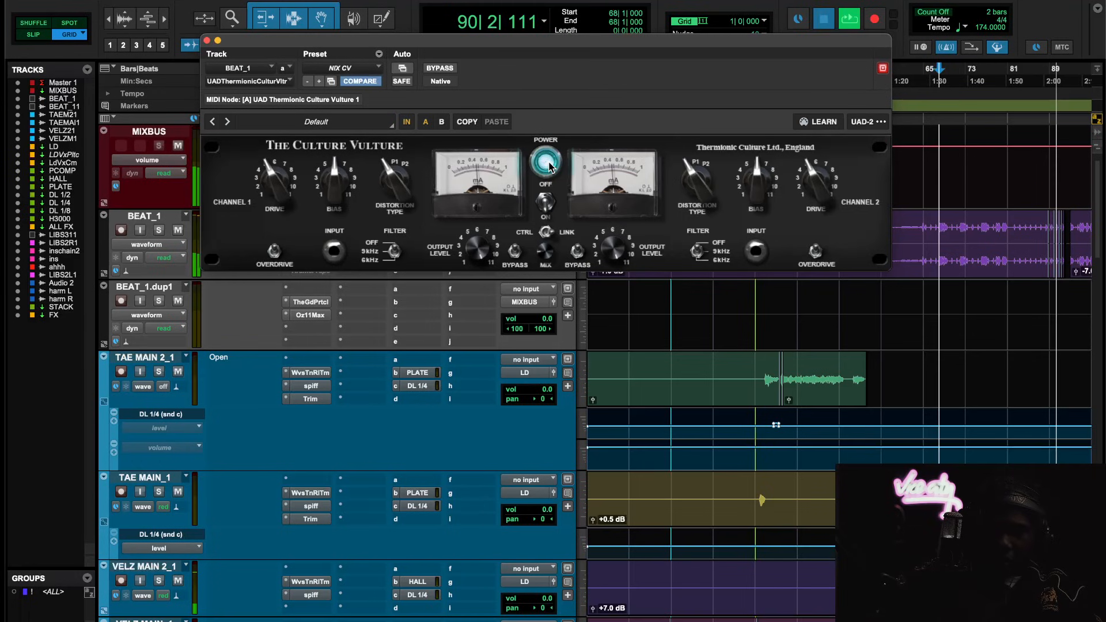
pyautogui.press('space')
# Solo BEAT_1 in playback from bar 81 and compare the Culture Vulture bypassed and active
pyautogui.moveTo(536, 41); pyautogui.dragTo(563, 252)
pyautogui.click(1009, 84)
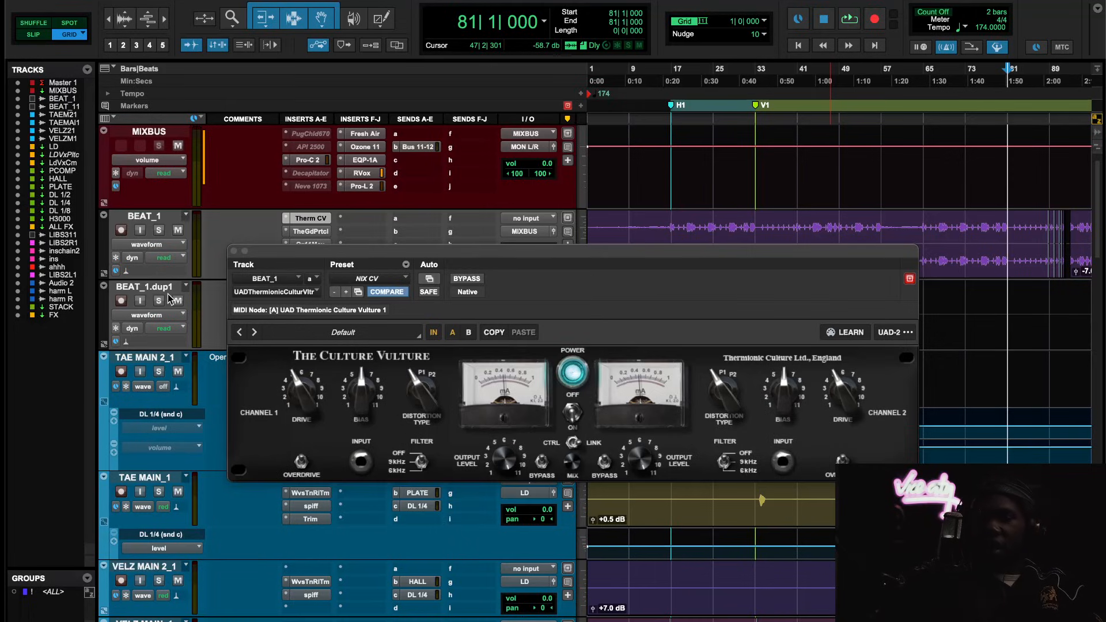
pyautogui.press('space')
pyautogui.click(159, 231)
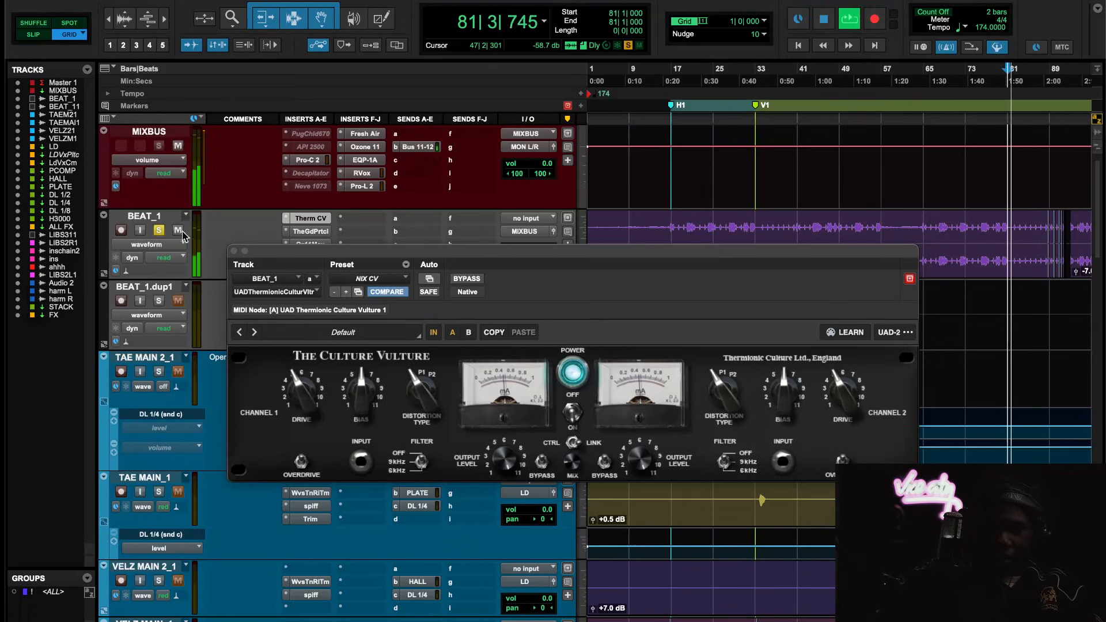
pyautogui.click(466, 279)
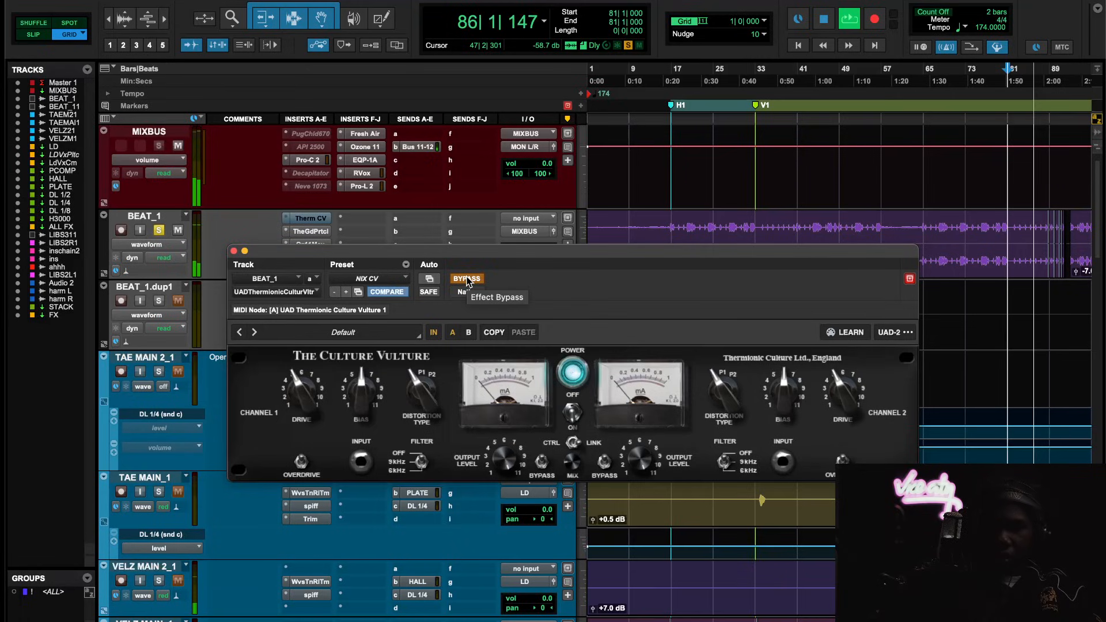
pyautogui.click(467, 279)
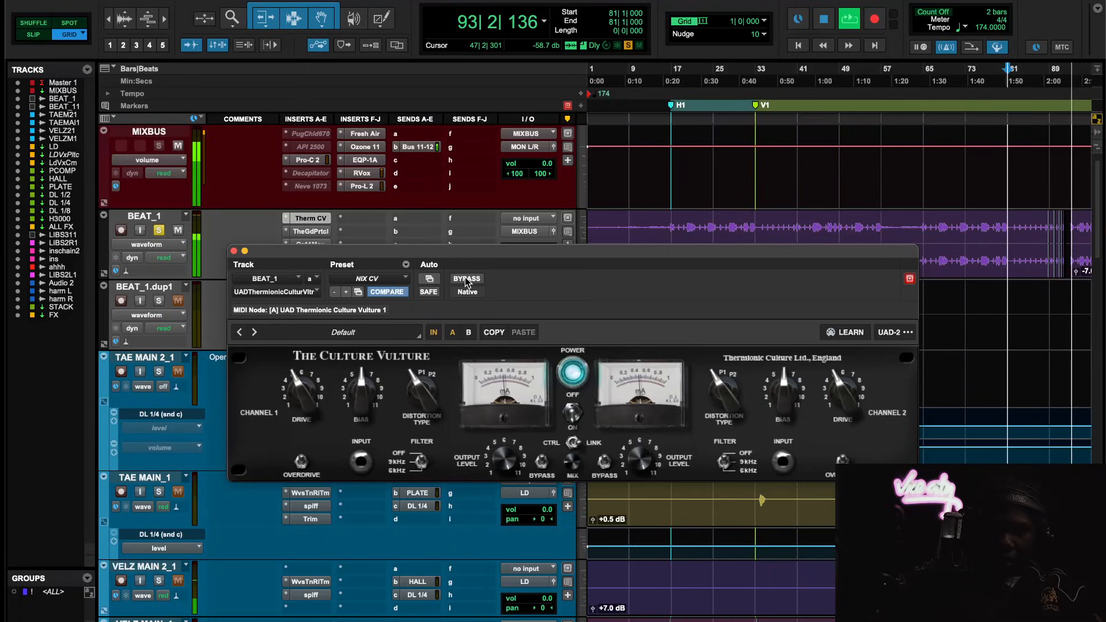
pyautogui.click(467, 279)
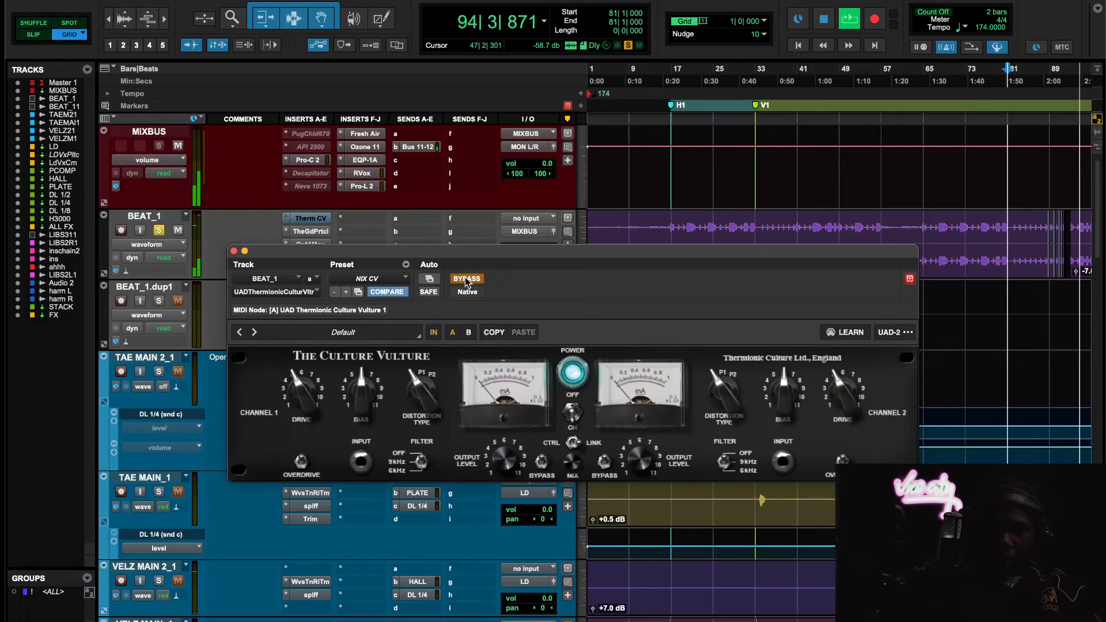
pyautogui.click(467, 279)
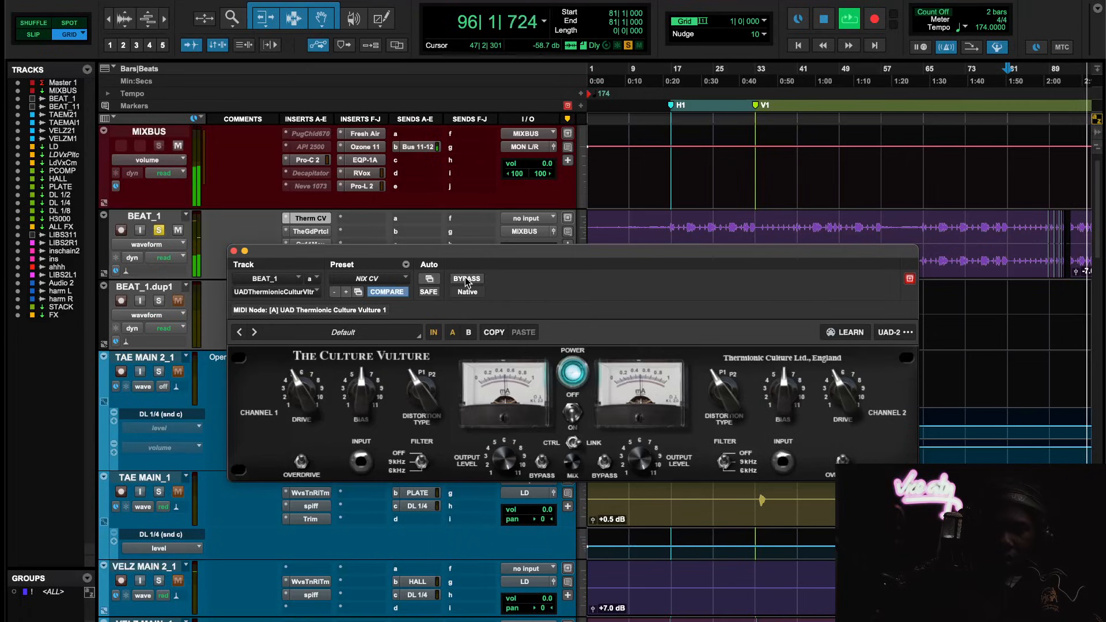
# Stop soloing BEAT_1, and close and deactivate the Culture Vulture on its insert A
pyautogui.click(159, 230)
pyautogui.press('space')
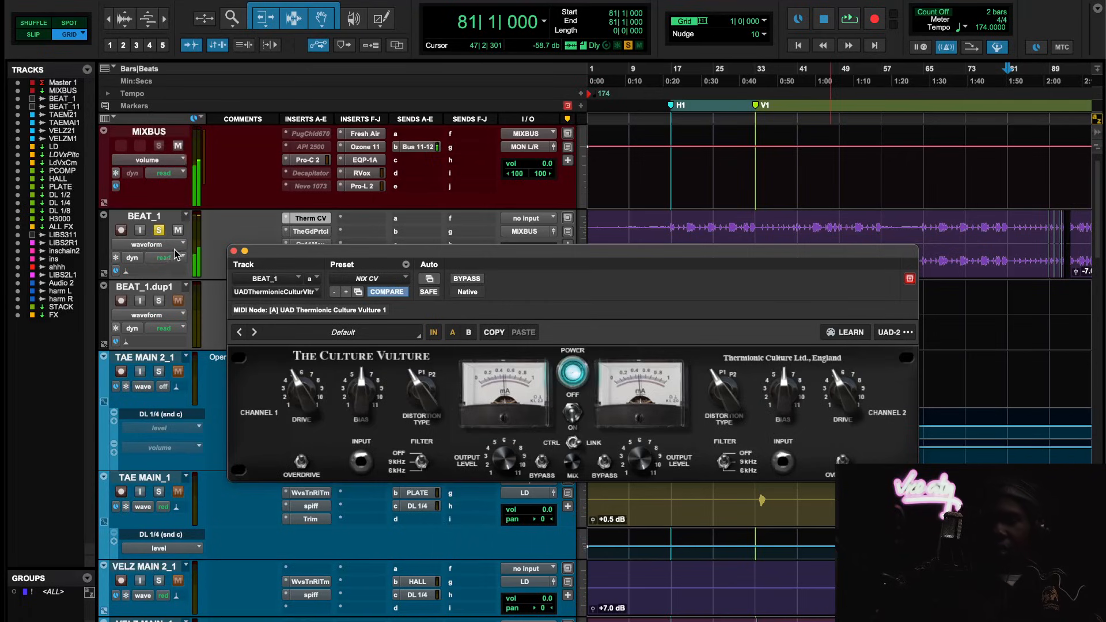
pyautogui.click(233, 251)
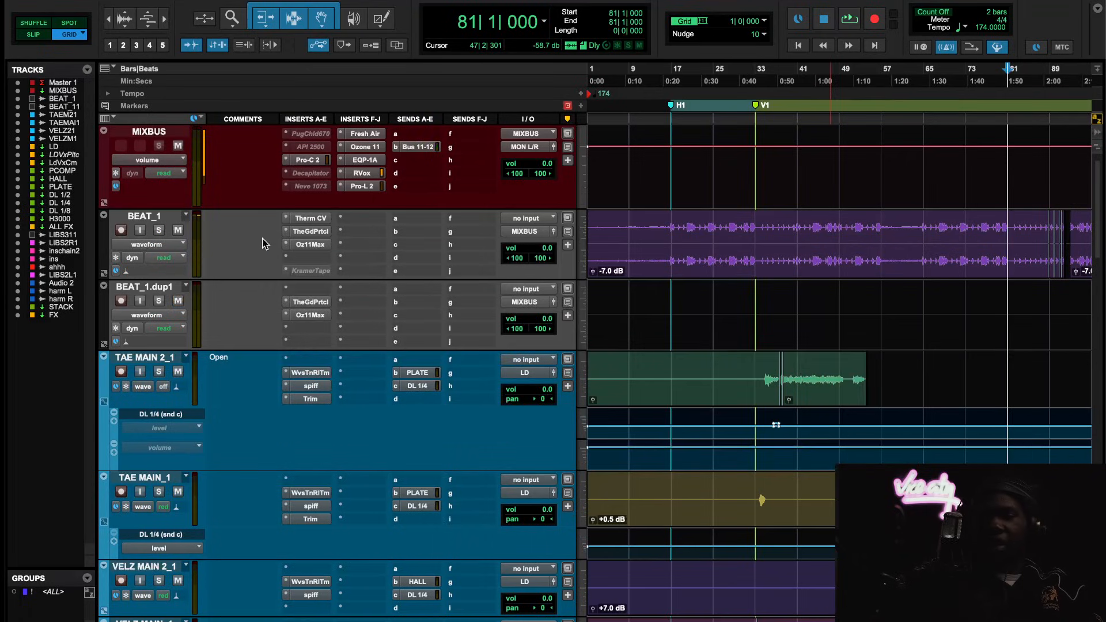
pyautogui.keyDown('ctrl'); pyautogui.keyDown('super'); pyautogui.click(297, 223); pyautogui.keyUp('super'); pyautogui.keyUp('ctrl')
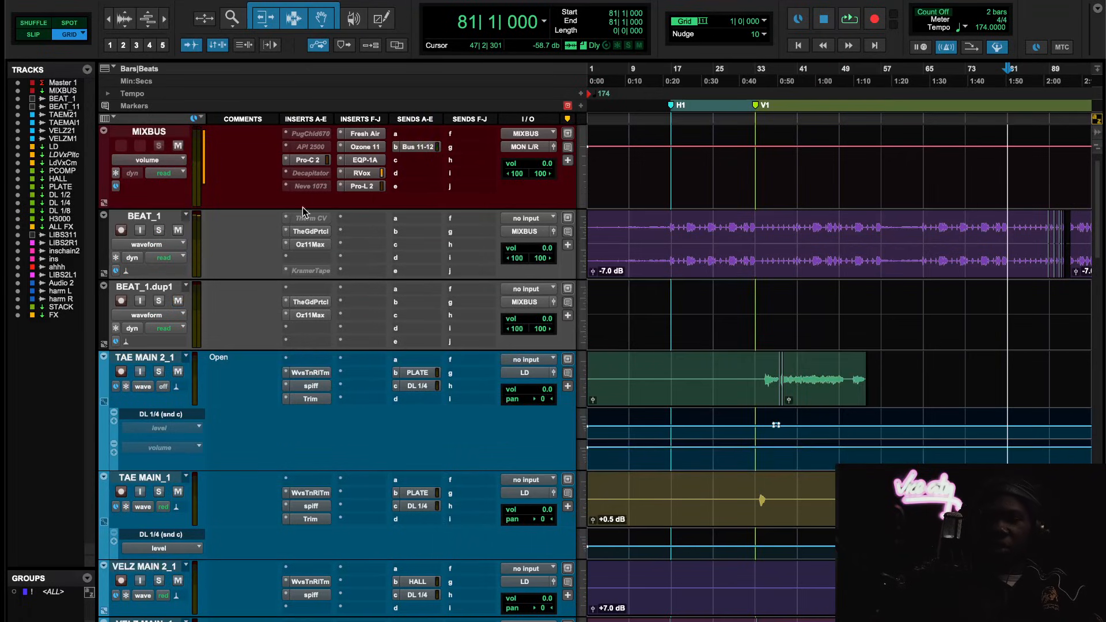
# Reactivate Decapitator on MIXBUS and reset it to its default settings with style P
pyautogui.click(318, 173)
pyautogui.click(511, 333)
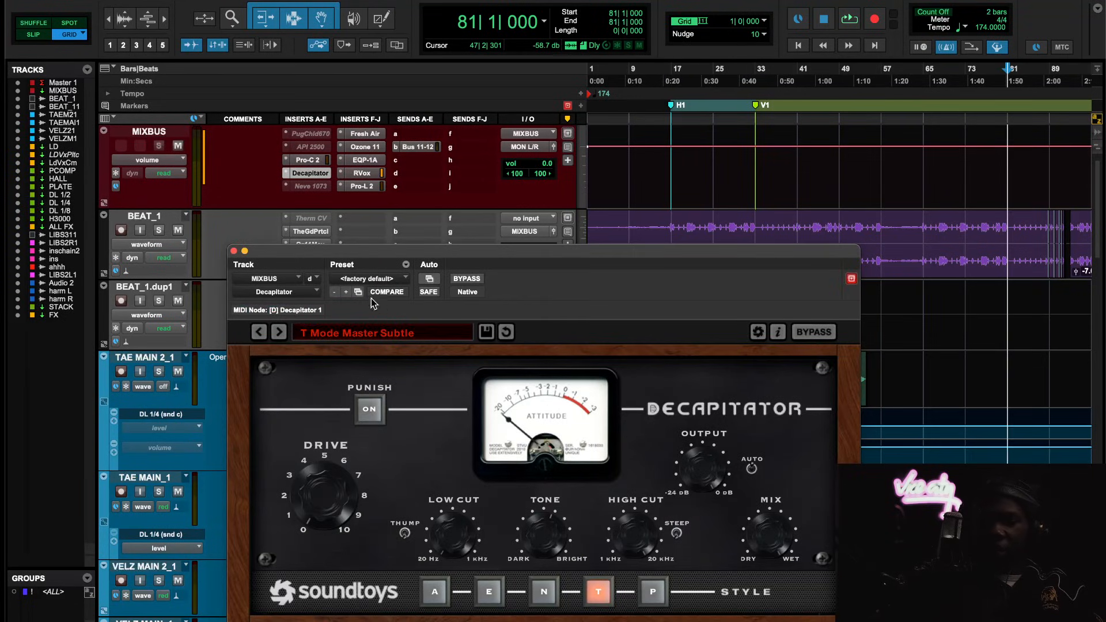
pyautogui.click(656, 594)
# During playback from bar 17, turn on Decapitator's Punish and raise Drive to between 3 and 4
pyautogui.click(682, 88)
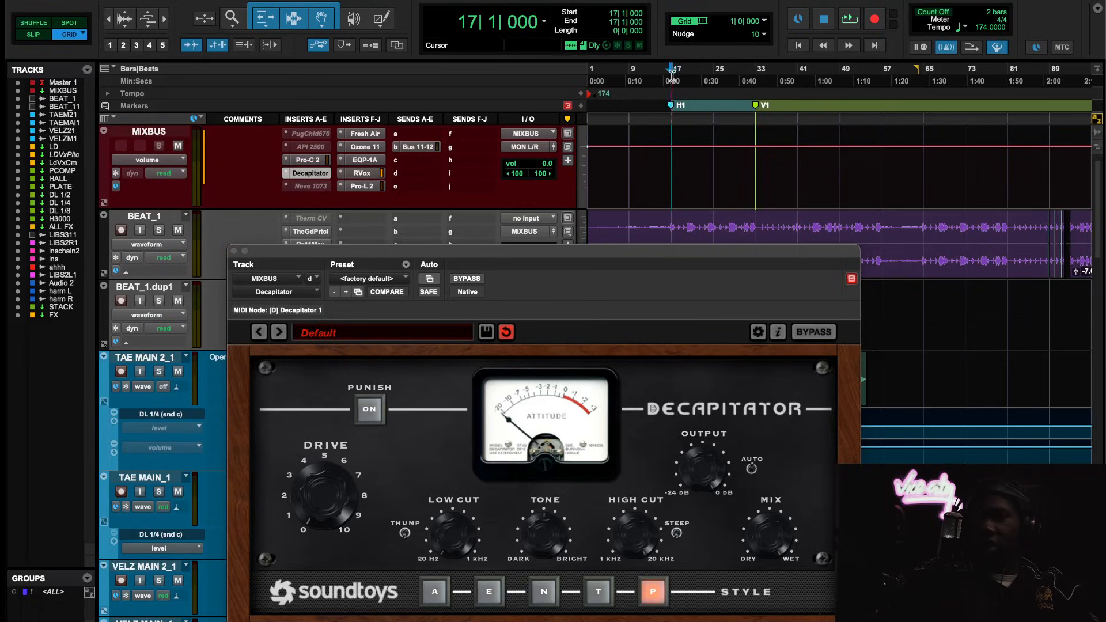
pyautogui.press('space')
pyautogui.click(369, 409)
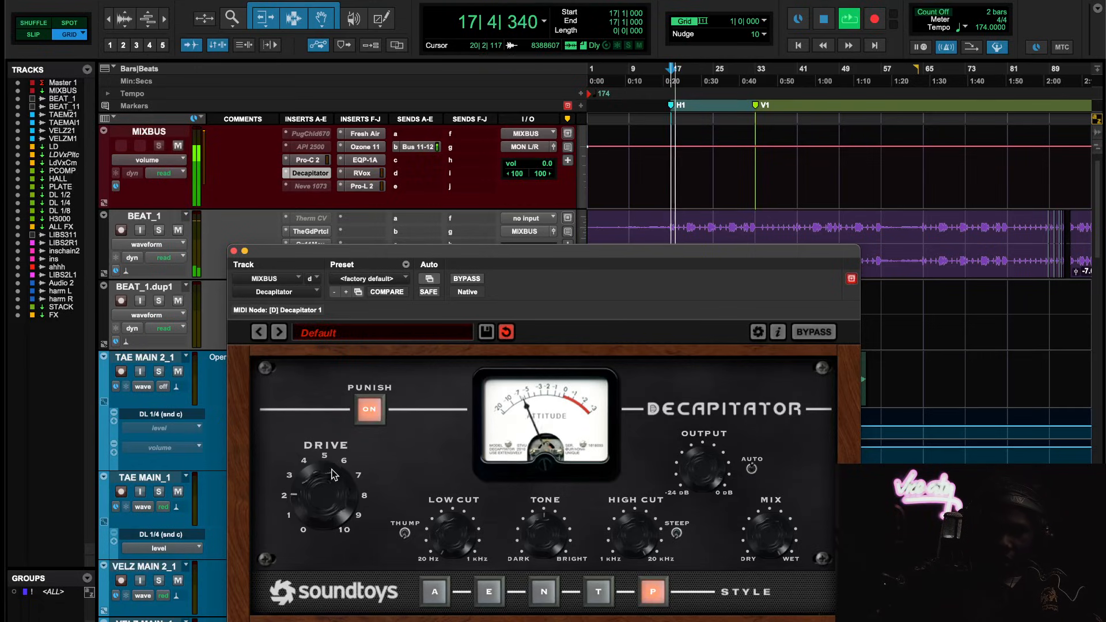
pyautogui.moveTo(353, 452); pyautogui.dragTo(344, 468)
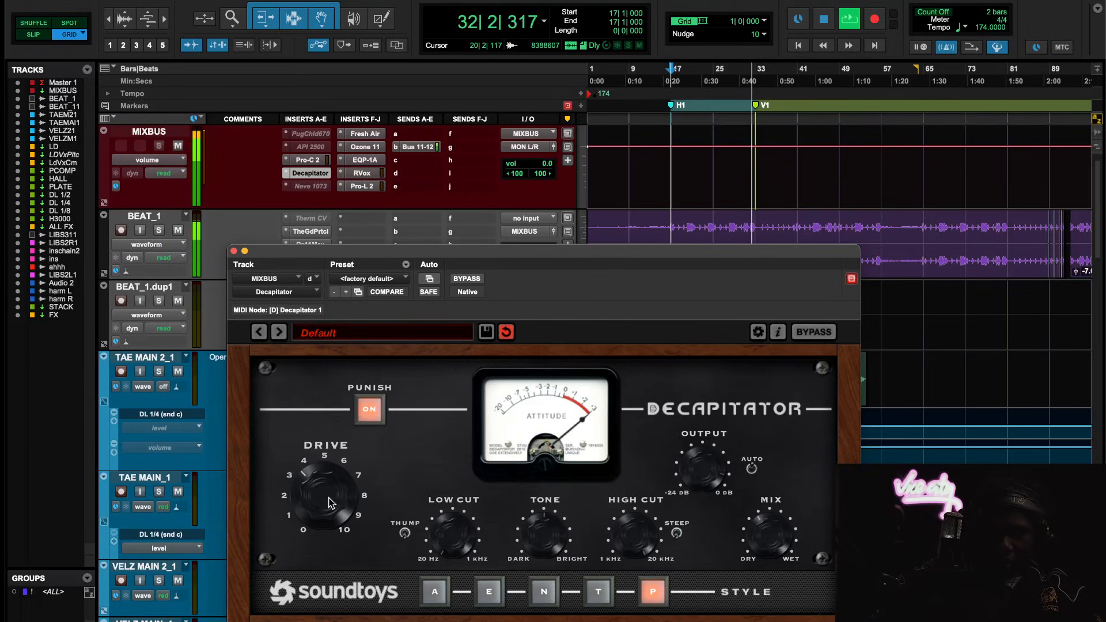
# Save the current Decapitator settings as a user preset named P Mode Yeat Carti Master
pyautogui.click(485, 332)
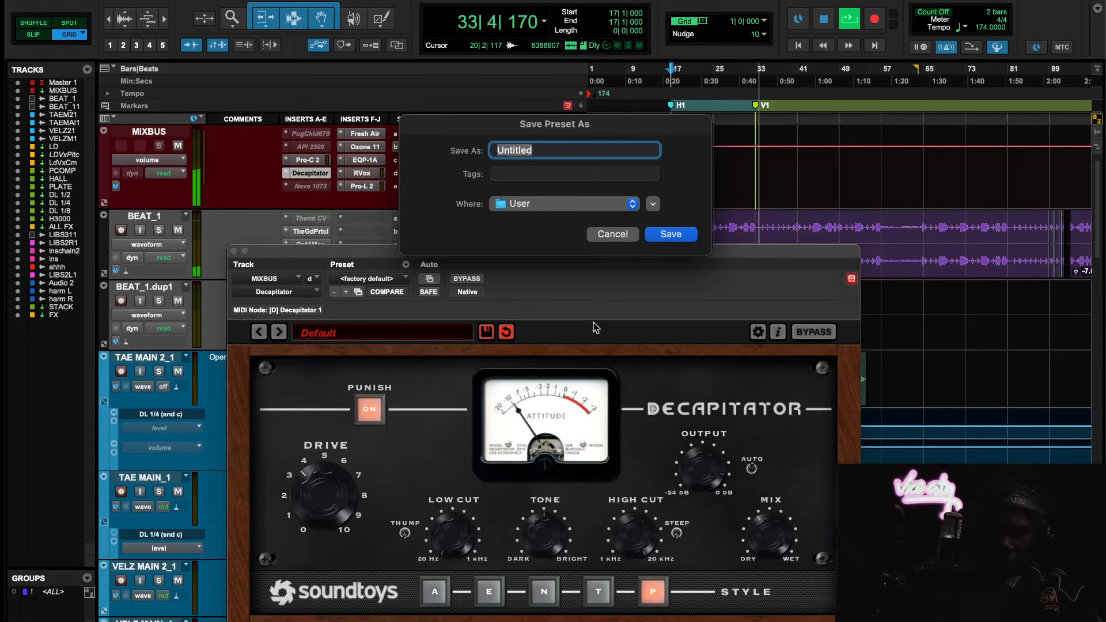
pyautogui.write('P Mode Y')
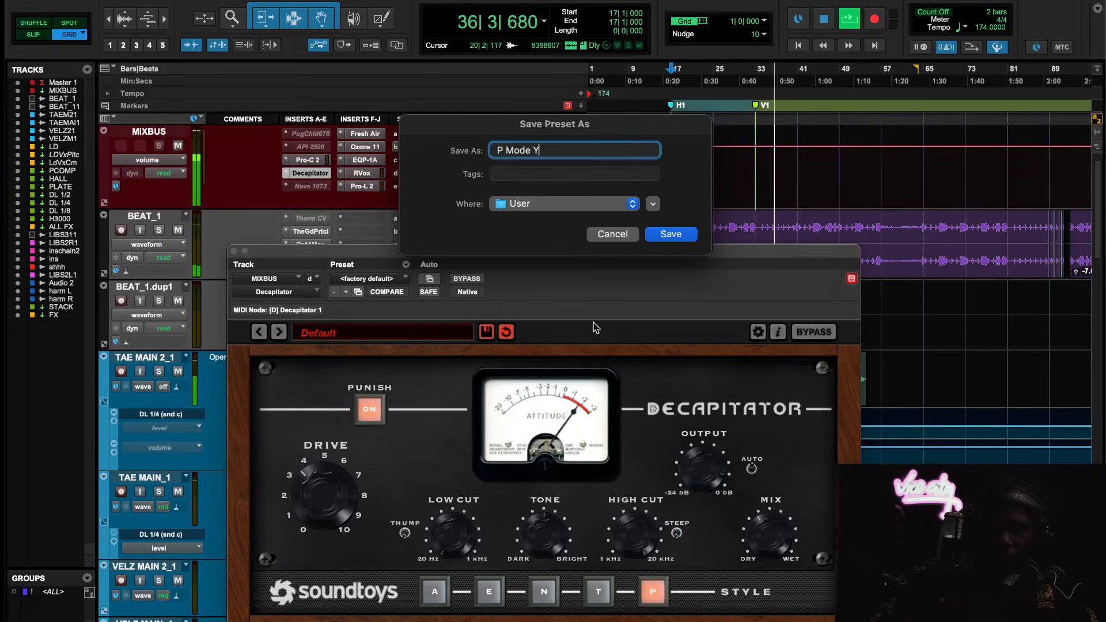
pyautogui.write('eat')
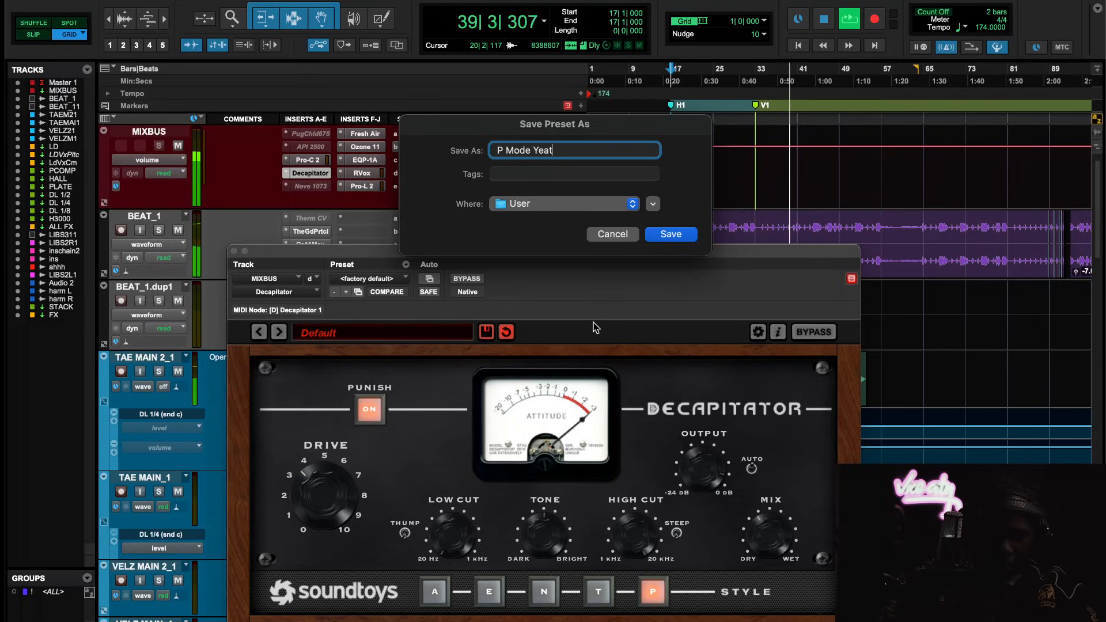
pyautogui.write(' D Ca')
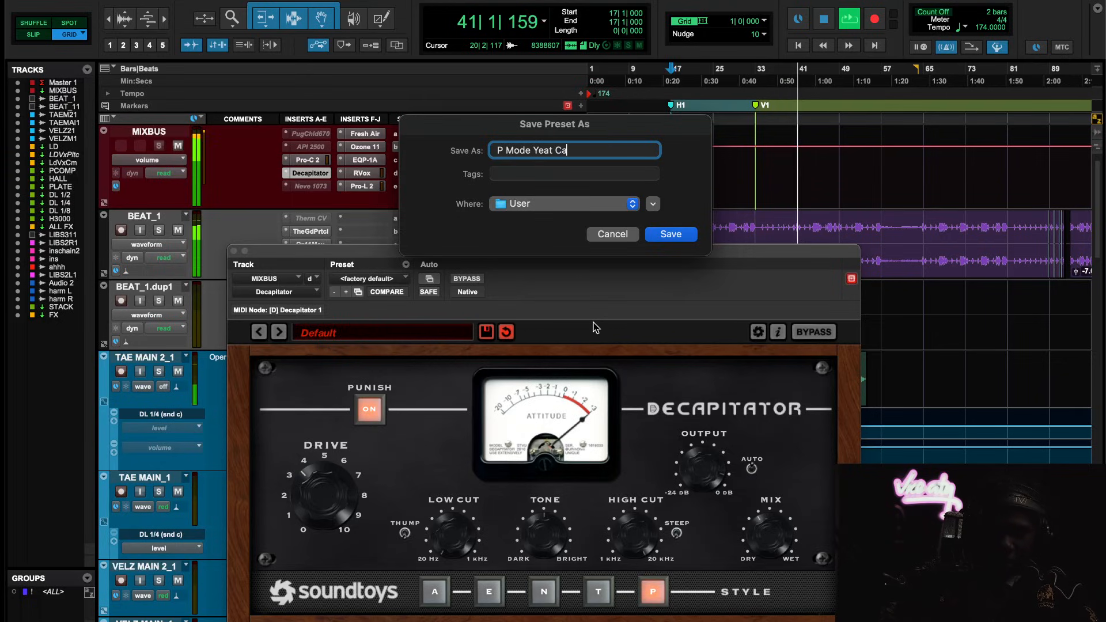
pyautogui.write('rti Maste')
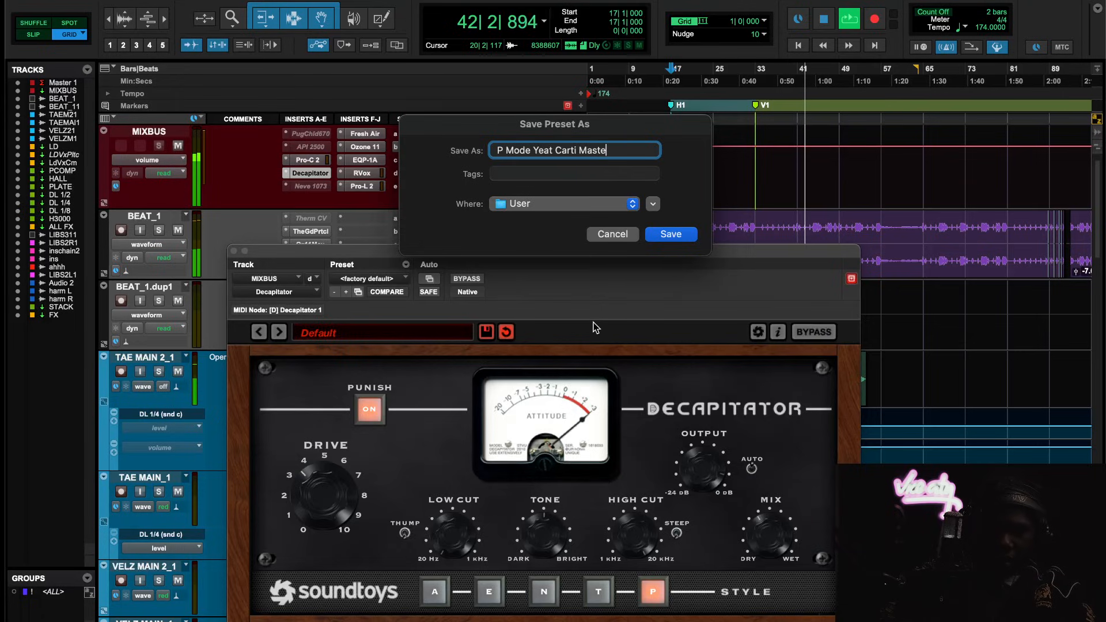
pyautogui.write('r')
pyautogui.press('Return')
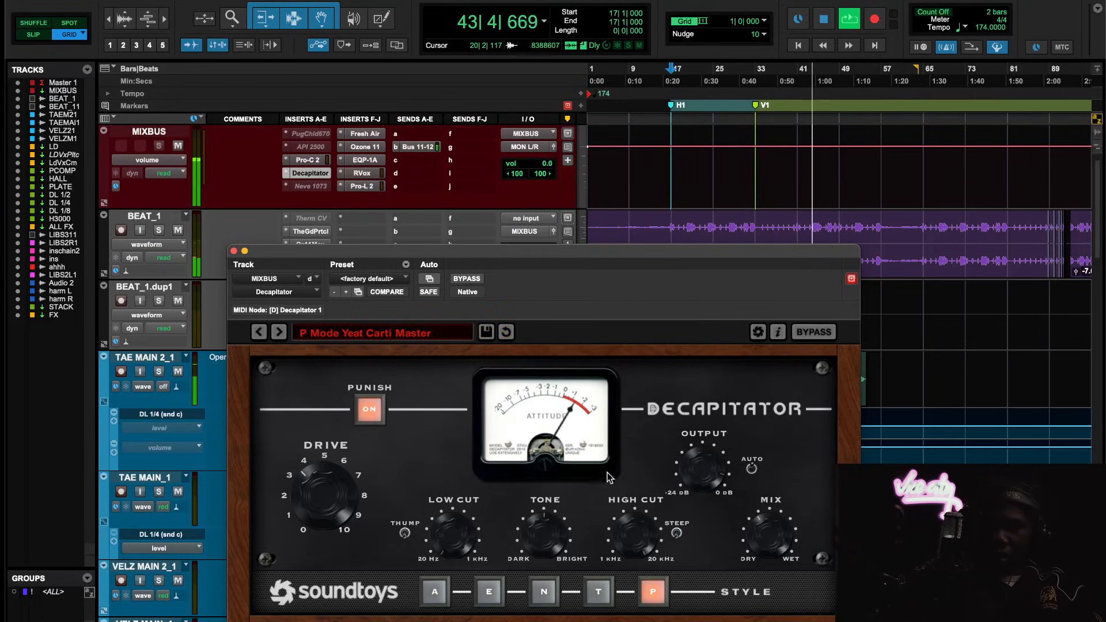
# Slightly adjust Decapitator's Mix amount on MIXBUS, stop playback, and audition the song again from bar 17
pyautogui.moveTo(764, 527); pyautogui.dragTo(765, 516)
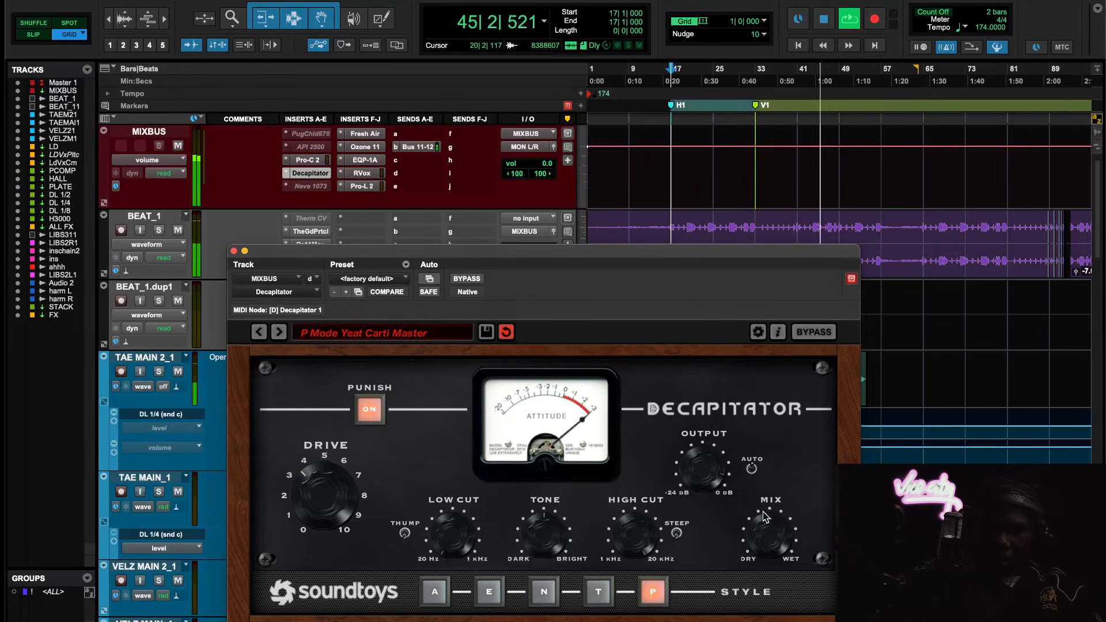
pyautogui.press('space')
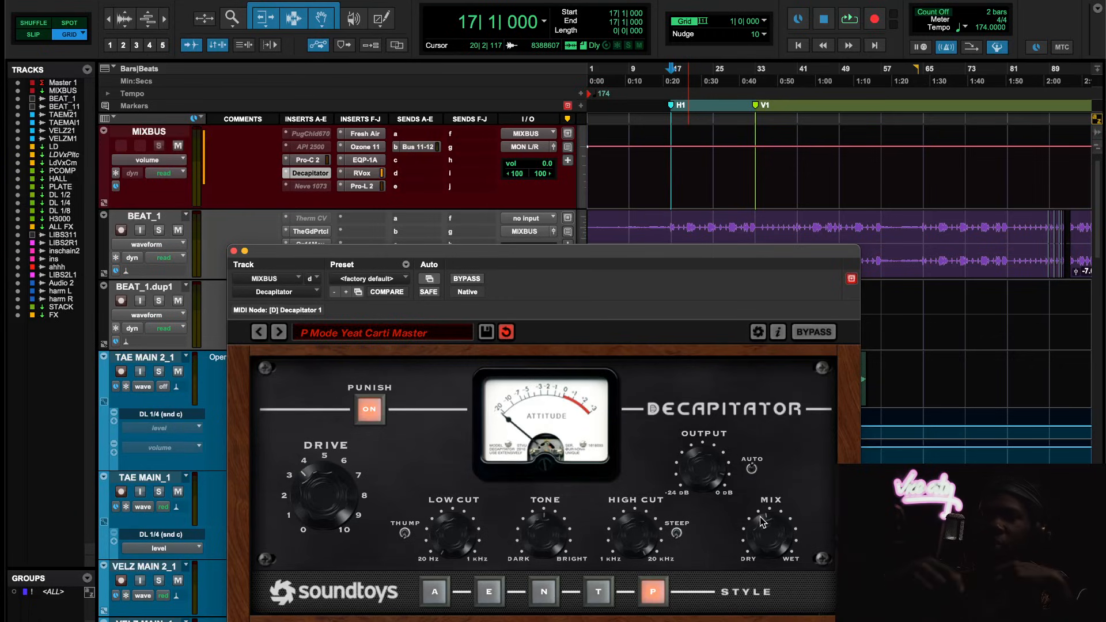
pyautogui.press('space')
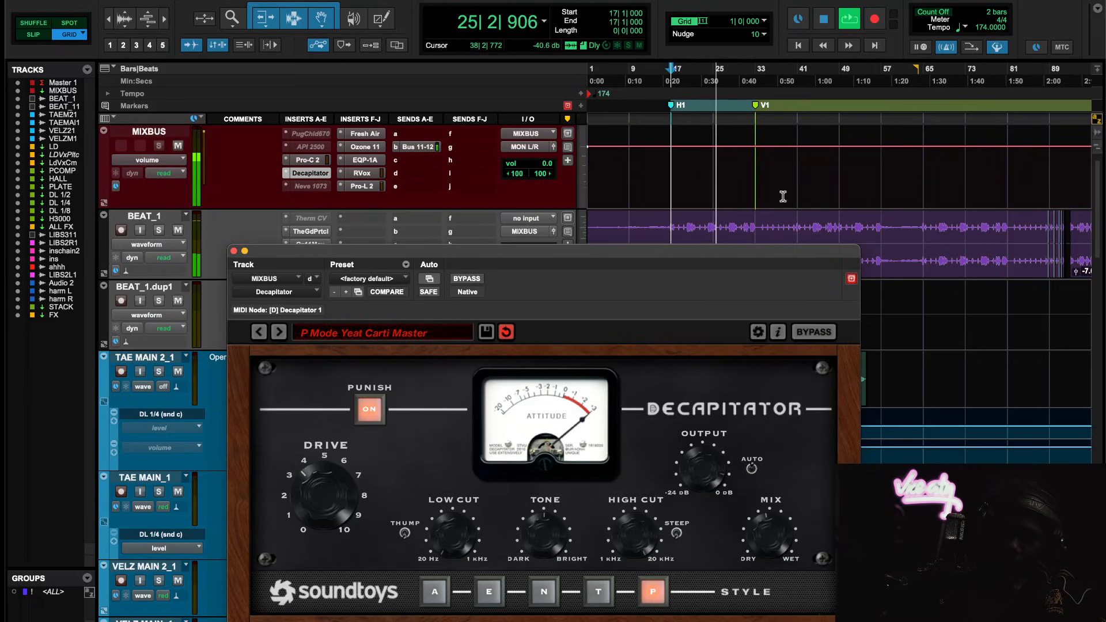
pyautogui.press('space')
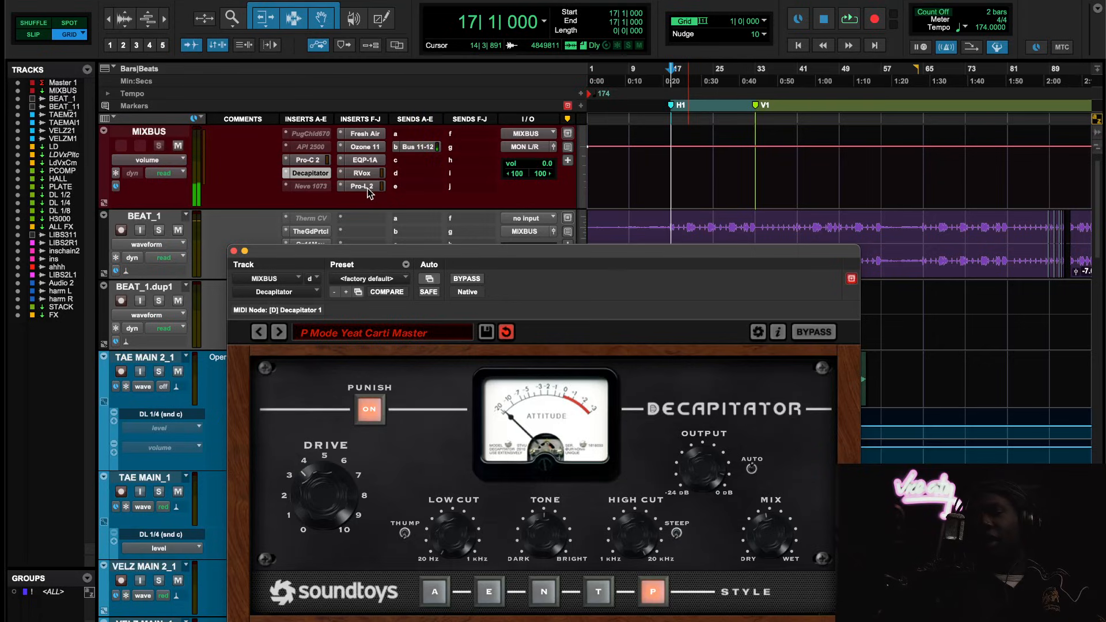